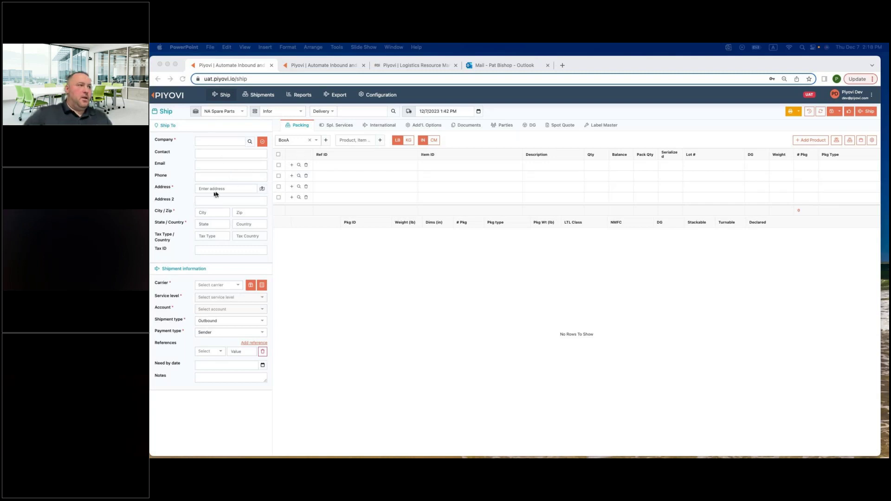
Browse the saved ship-to addresses and the reference types without choosing any.
{"action": "left_click", "coordinate": [251, 145]}
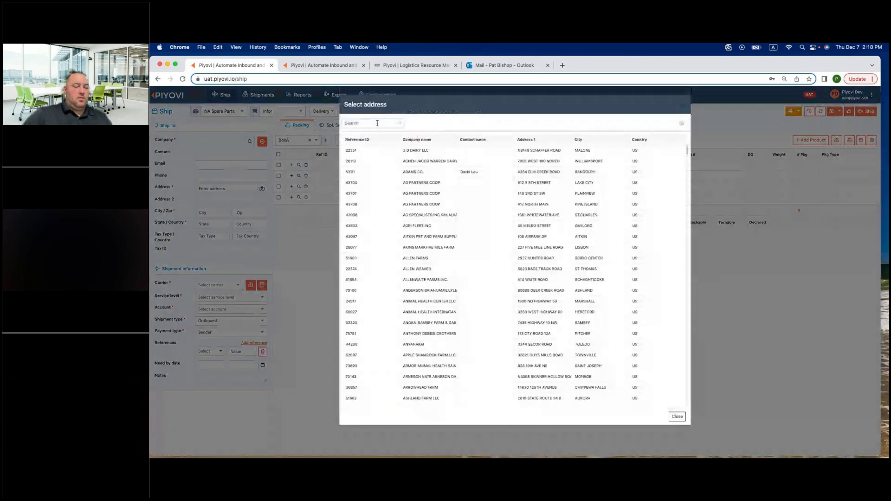
{"action": "left_click", "coordinate": [686, 108]}
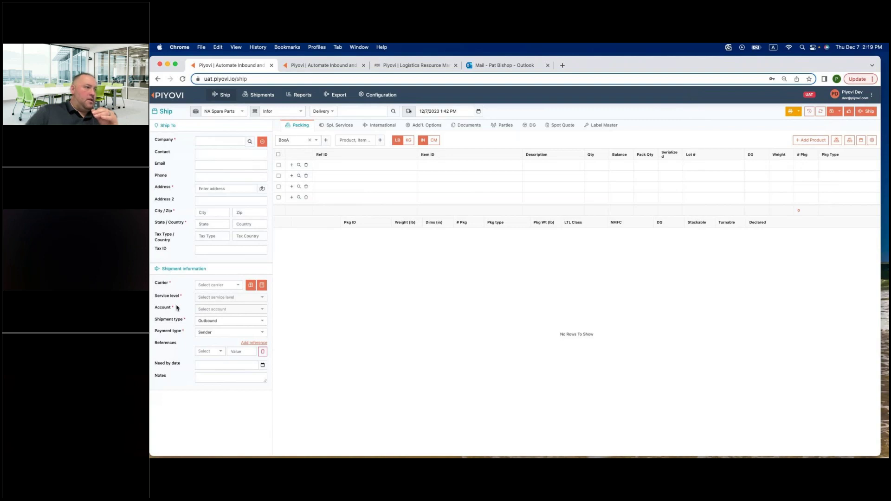
{"action": "left_click", "coordinate": [221, 354]}
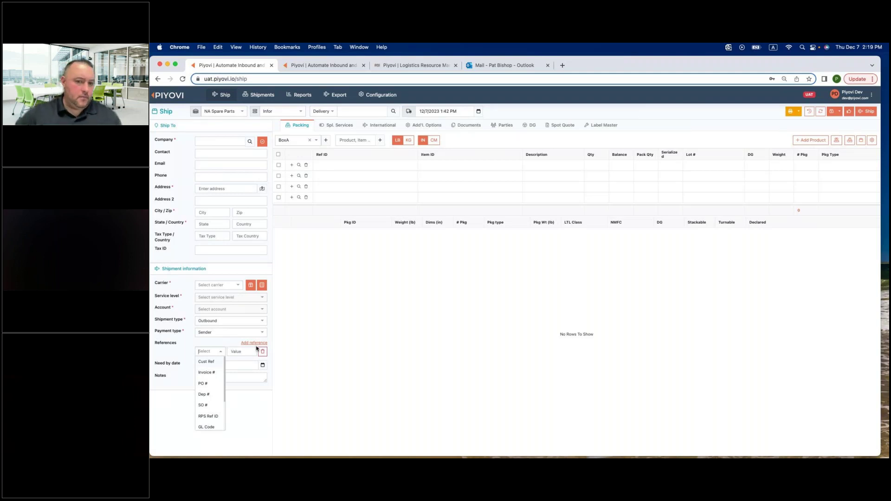
{"action": "left_click", "coordinate": [315, 346]}
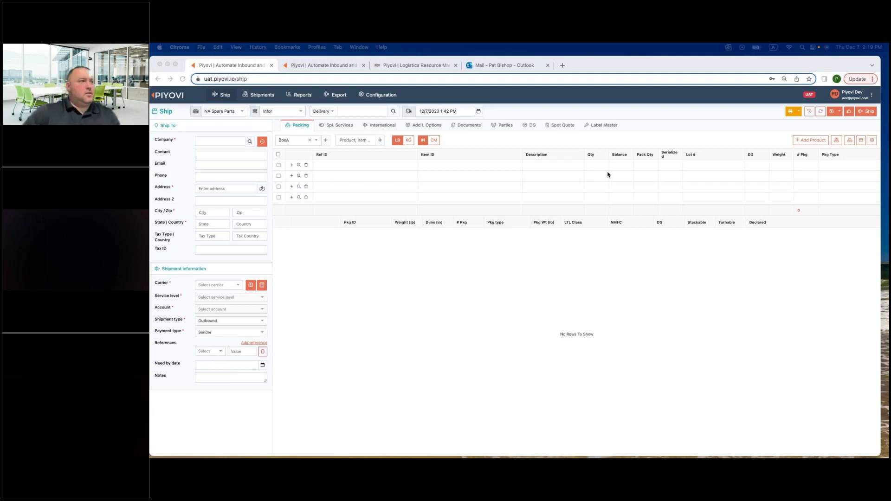
Look up delivery 3452351 and load it into the Ship form.
{"action": "left_click", "coordinate": [354, 114]}
{"action": "key", "text": "Down"}
{"action": "key", "text": "Down"}
{"action": "key", "text": "Return"}
{"action": "left_click", "coordinate": [393, 112]}
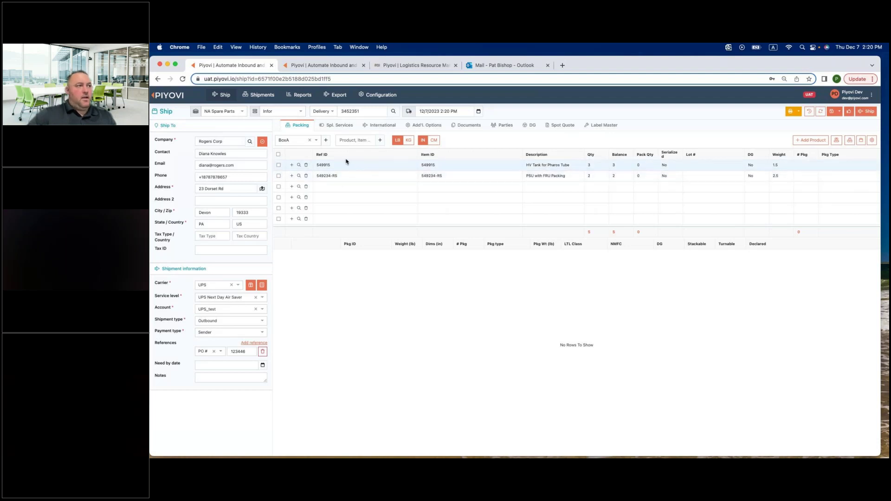
Keep the BoxA package type and pack both items into one 11.50 lb package.
{"action": "left_click", "coordinate": [317, 141]}
{"action": "scroll", "coordinate": [298, 182], "scroll_direction": "down", "scroll_amount": 3}
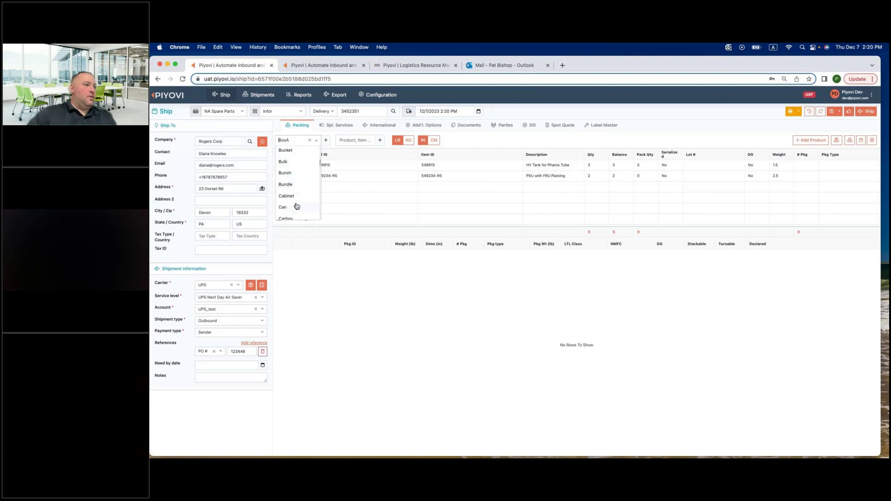
{"action": "scroll", "coordinate": [299, 199], "scroll_direction": "up", "scroll_amount": 5}
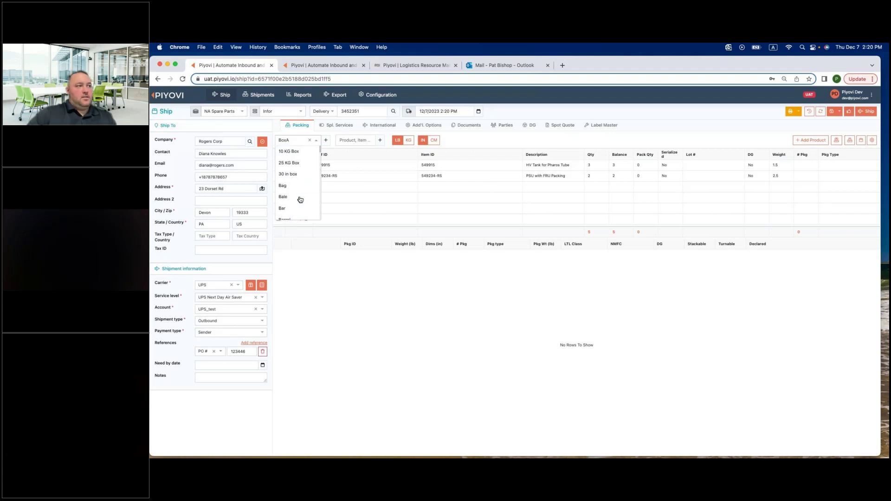
{"action": "left_click", "coordinate": [453, 138]}
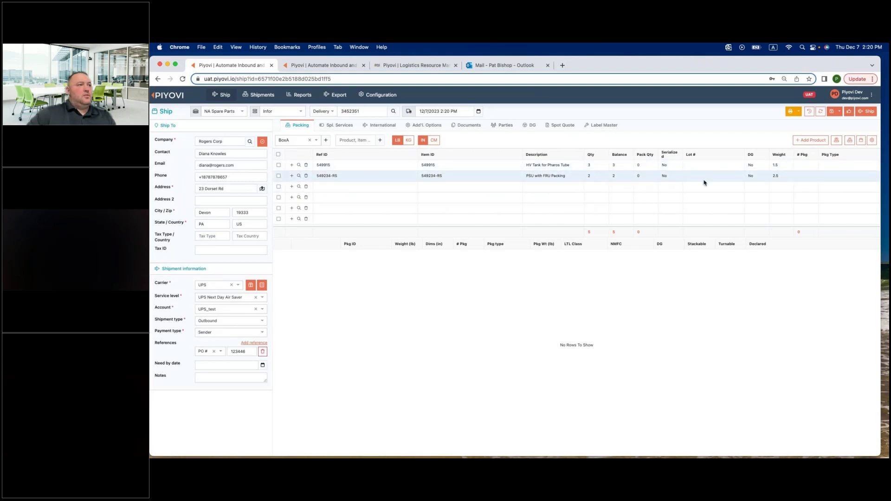
{"action": "left_click", "coordinate": [850, 144]}
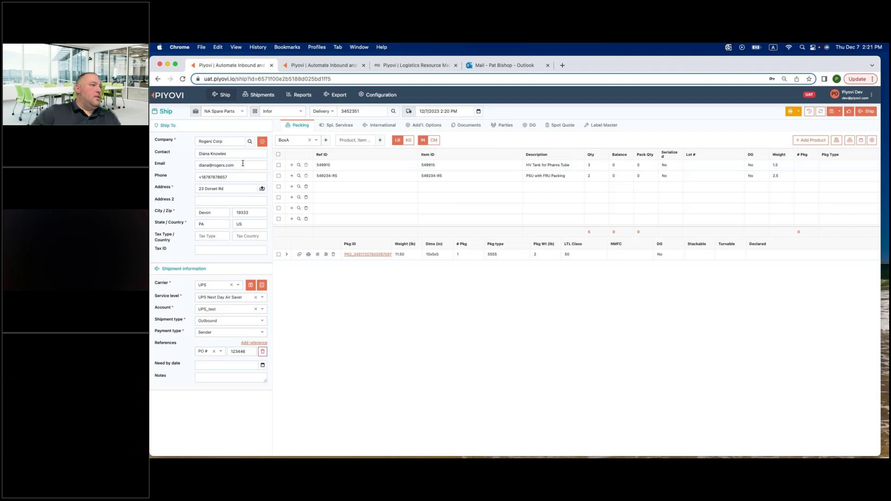
Change the street to 23 Dset Rd, try validating the address, then cancel validation.
{"action": "left_click", "coordinate": [213, 190]}
{"action": "key", "text": "BackSpace"}
{"action": "key", "text": "BackSpace"}
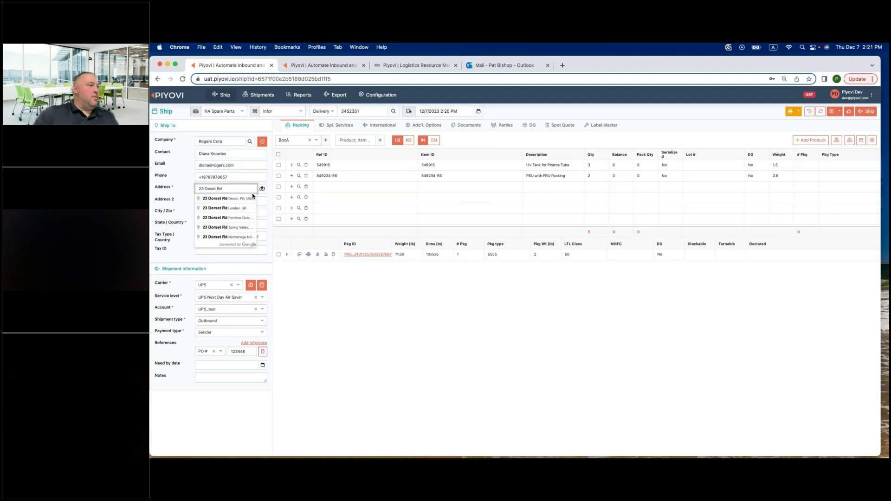
{"action": "left_click", "coordinate": [323, 301]}
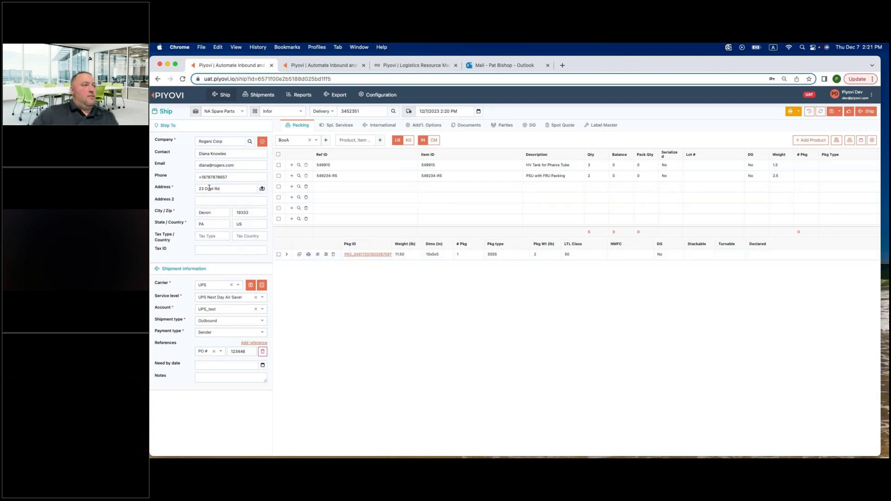
{"action": "left_click", "coordinate": [263, 144]}
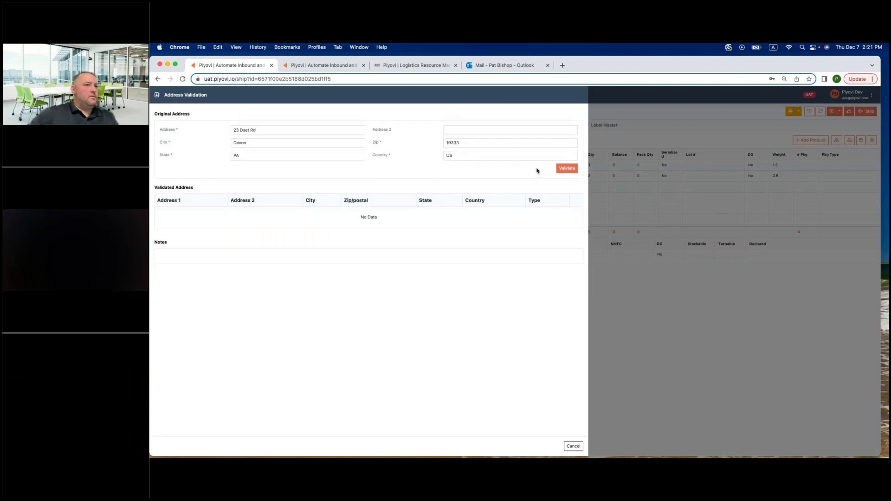
{"action": "left_click", "coordinate": [573, 446]}
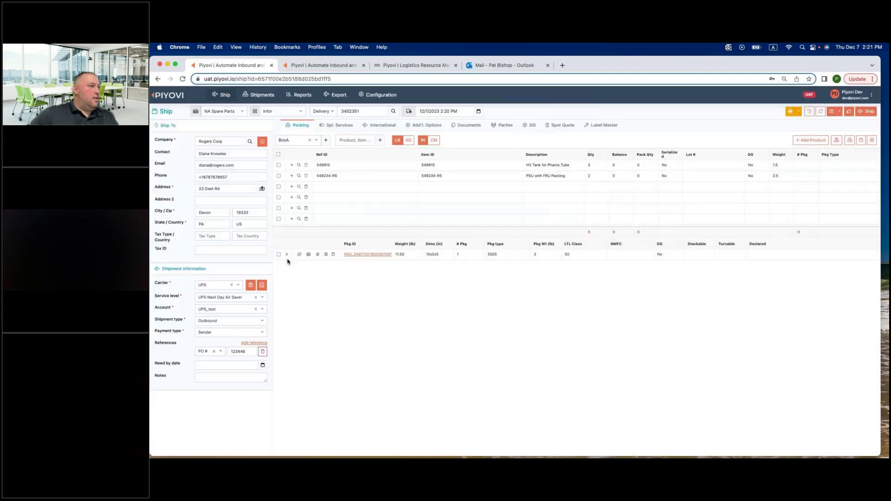
Reset the form, reload delivery 3452351 and pack both items into one 10x5x5 package.
{"action": "left_click", "coordinate": [849, 111]}
{"action": "left_click", "coordinate": [369, 111]}
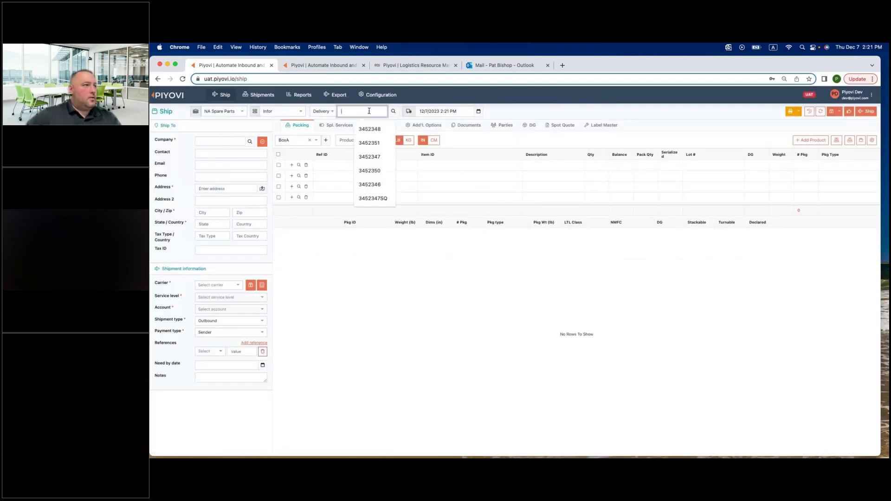
{"action": "left_click", "coordinate": [369, 129]}
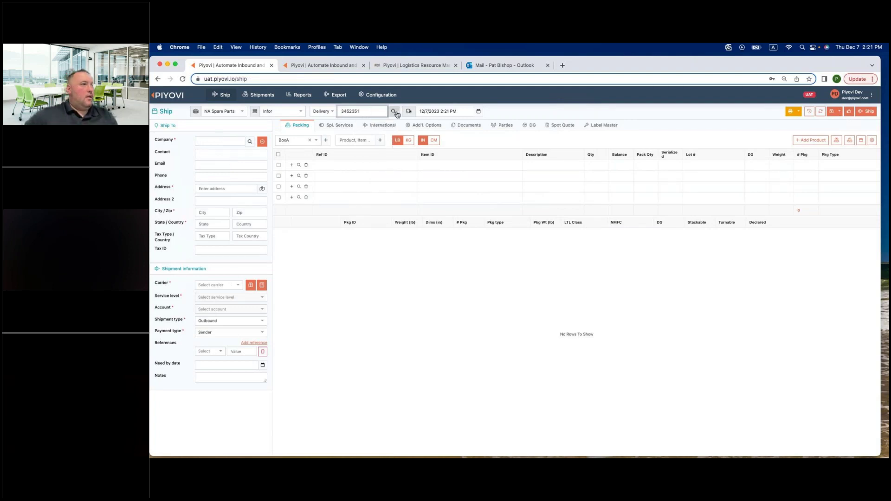
{"action": "left_click", "coordinate": [393, 111]}
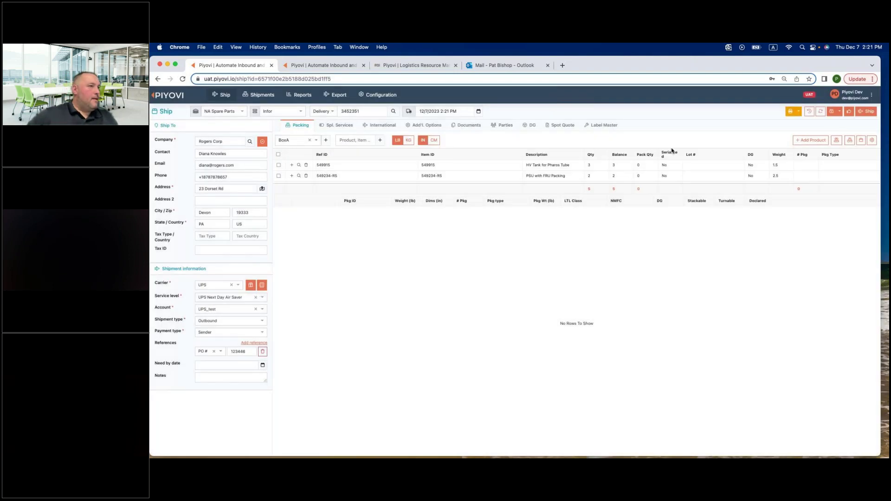
{"action": "left_click", "coordinate": [850, 141]}
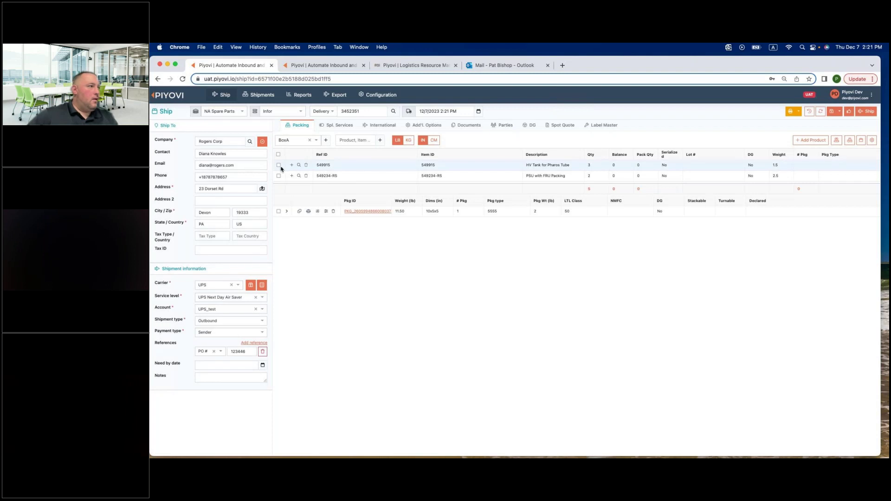
Compare carrier rates, sorting by ETD, then by Discounted Cost with the most expensive first.
{"action": "left_click", "coordinate": [251, 286]}
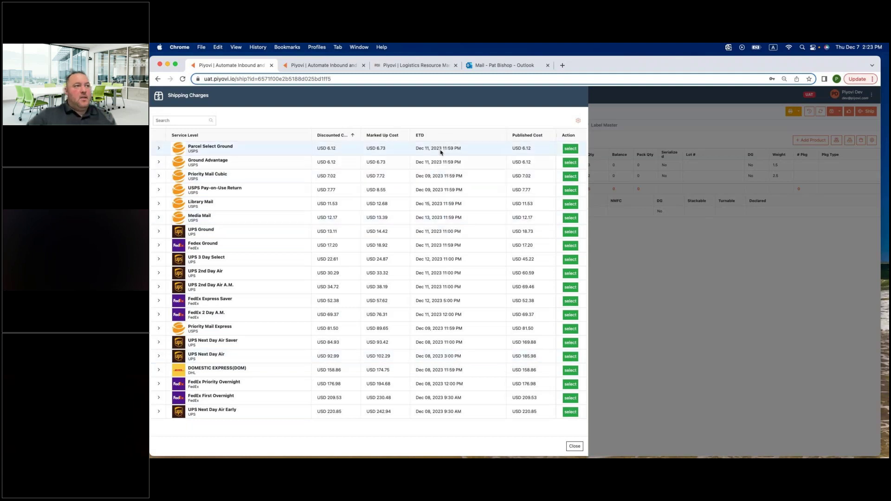
{"action": "left_click", "coordinate": [497, 137]}
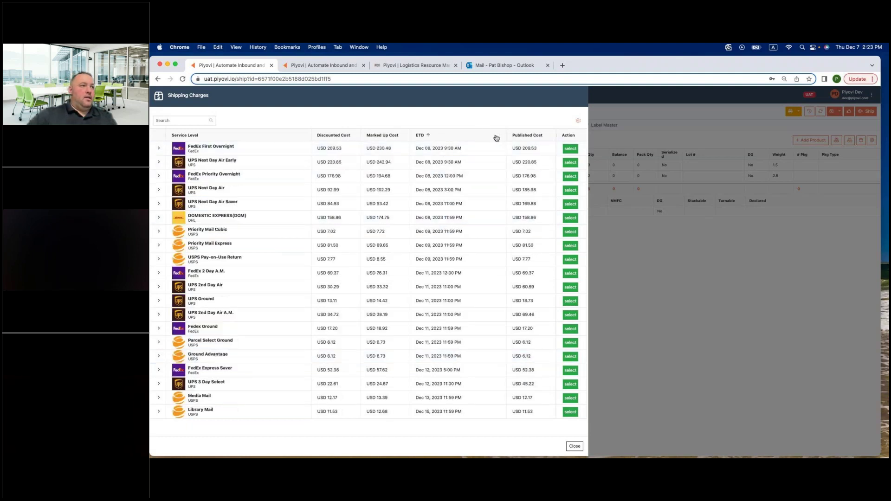
{"action": "left_click", "coordinate": [457, 139]}
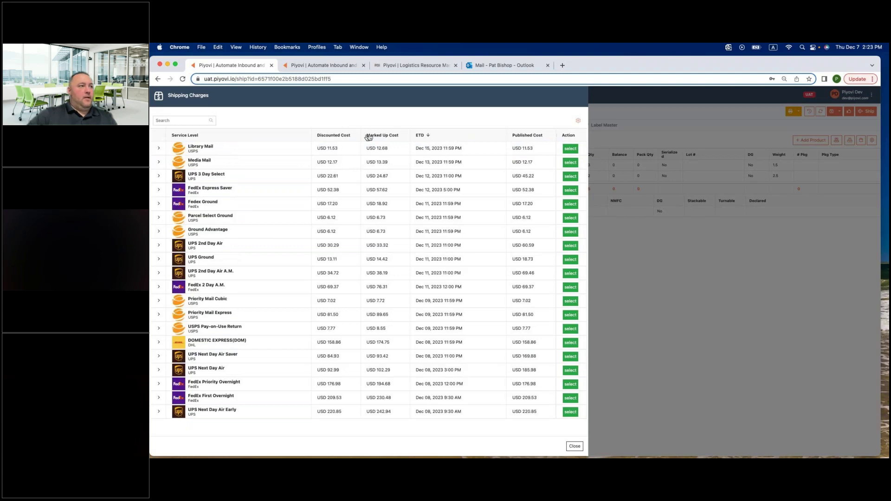
{"action": "left_click", "coordinate": [351, 137]}
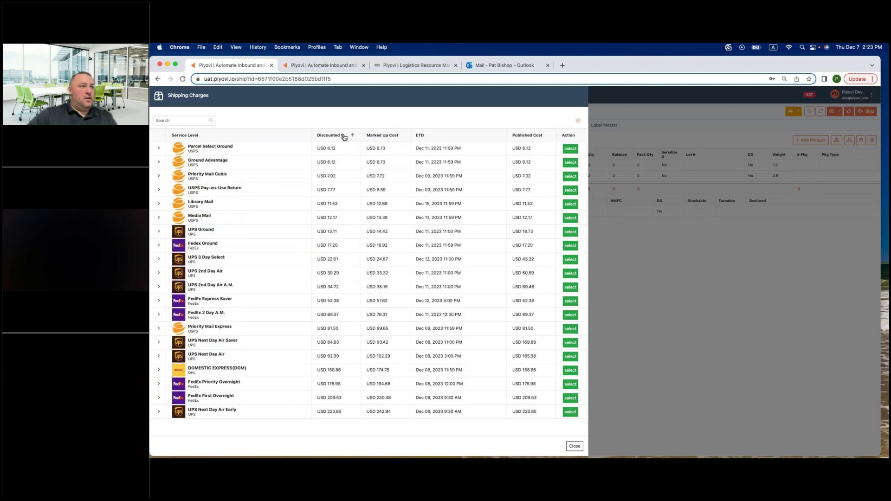
{"action": "left_click", "coordinate": [353, 137]}
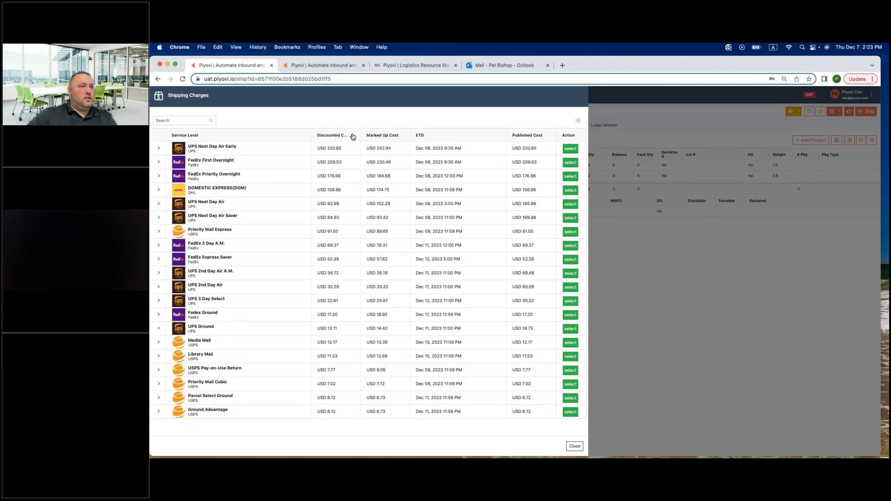
{"action": "left_click", "coordinate": [578, 121]}
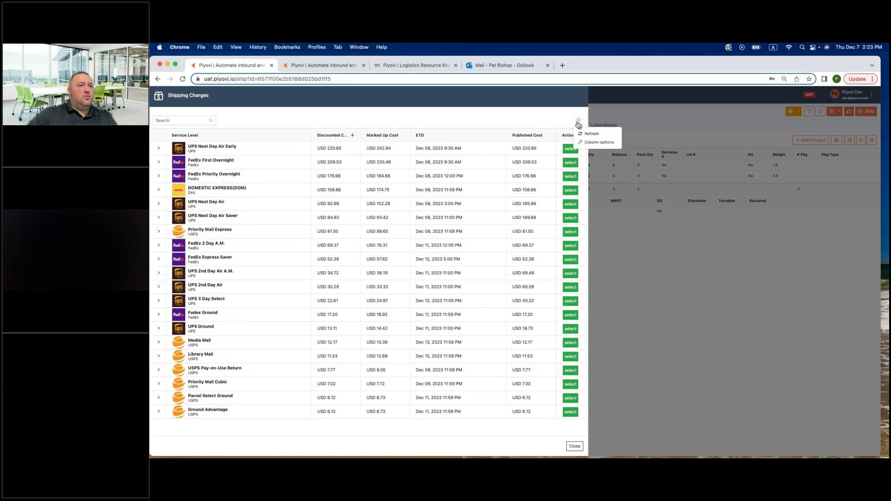
Sort rates by Discounted Cost cheapest first and select UPS Ground as the service level.
{"action": "left_click", "coordinate": [596, 143]}
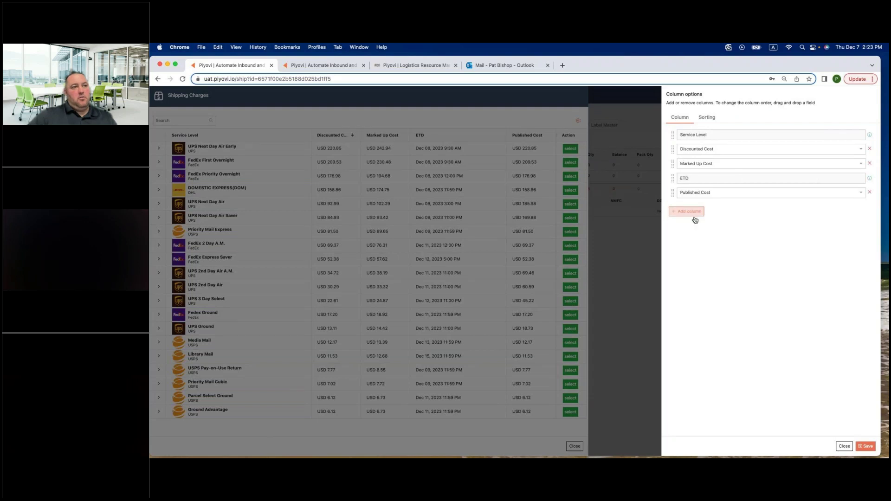
{"action": "left_click", "coordinate": [844, 446]}
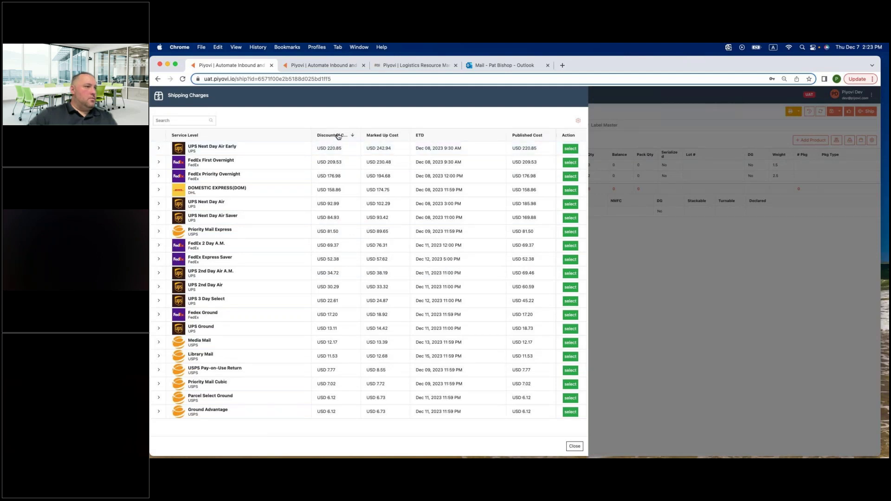
{"action": "left_click", "coordinate": [338, 136]}
{"action": "left_click", "coordinate": [338, 135]}
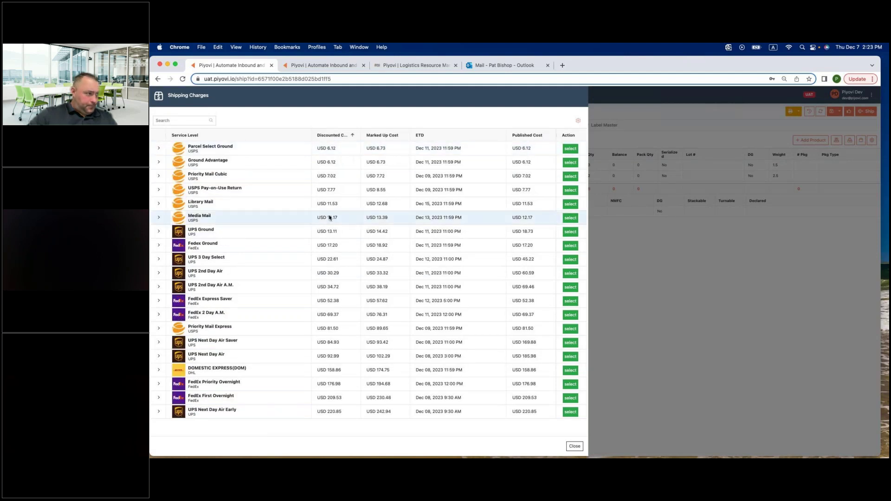
{"action": "left_click", "coordinate": [570, 232]}
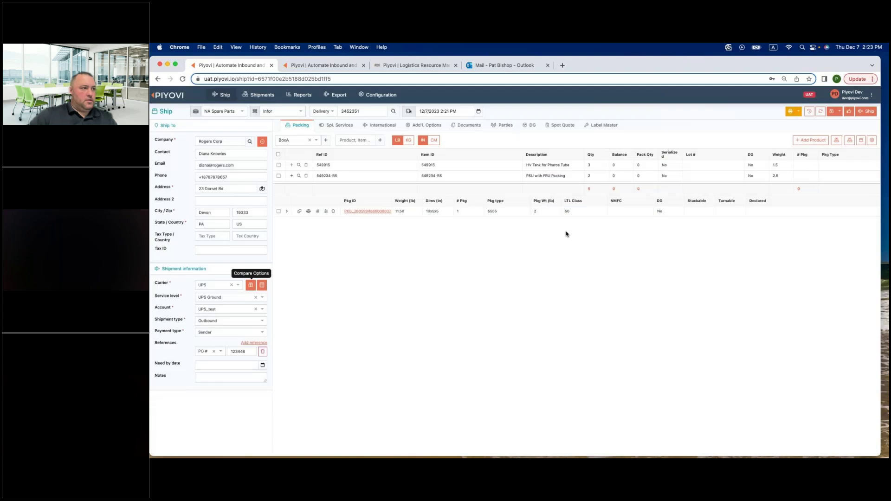
{"action": "left_click", "coordinate": [866, 113]}
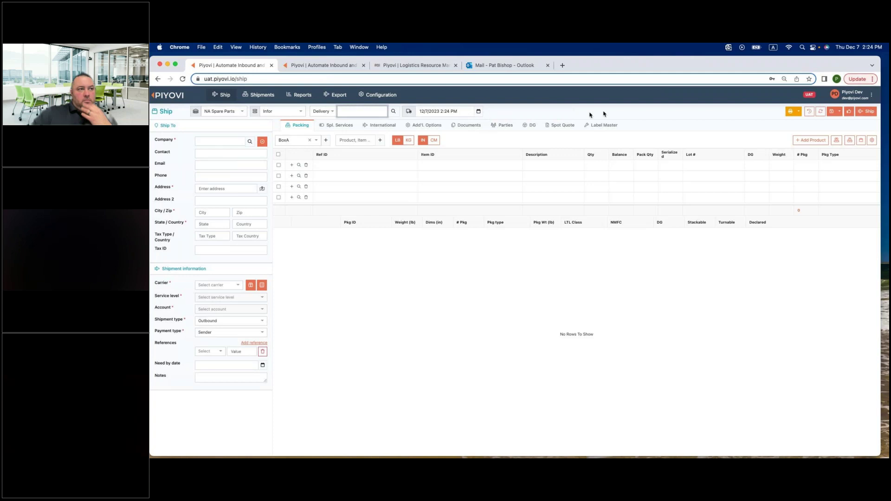
{"action": "left_click", "coordinate": [811, 113]}
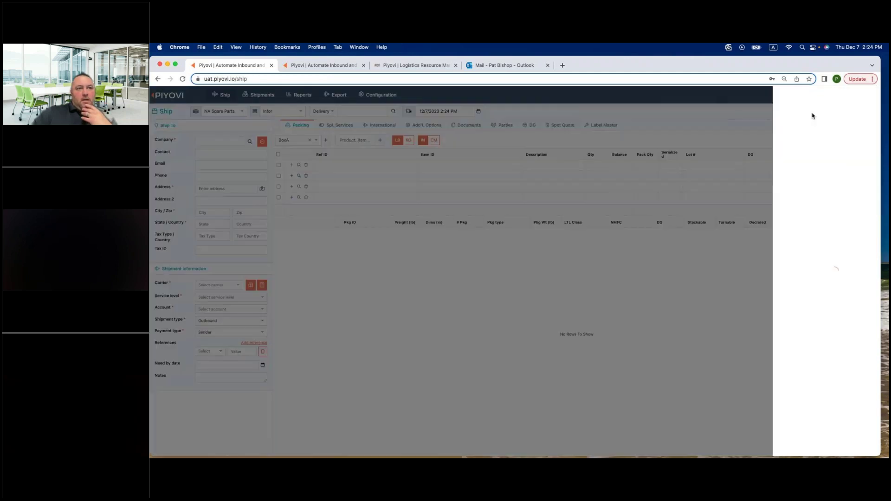
{"action": "left_click", "coordinate": [799, 122]}
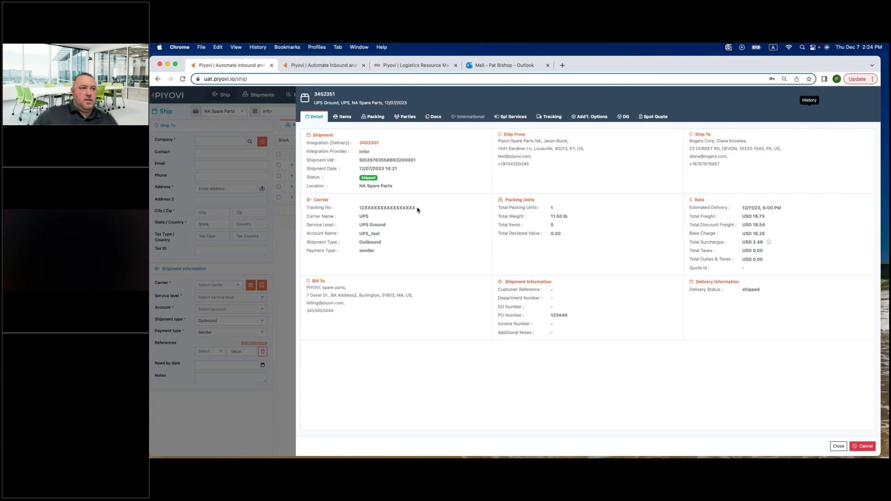
{"action": "left_click_drag", "start_coordinate": [416, 208], "coordinate": [400, 207]}
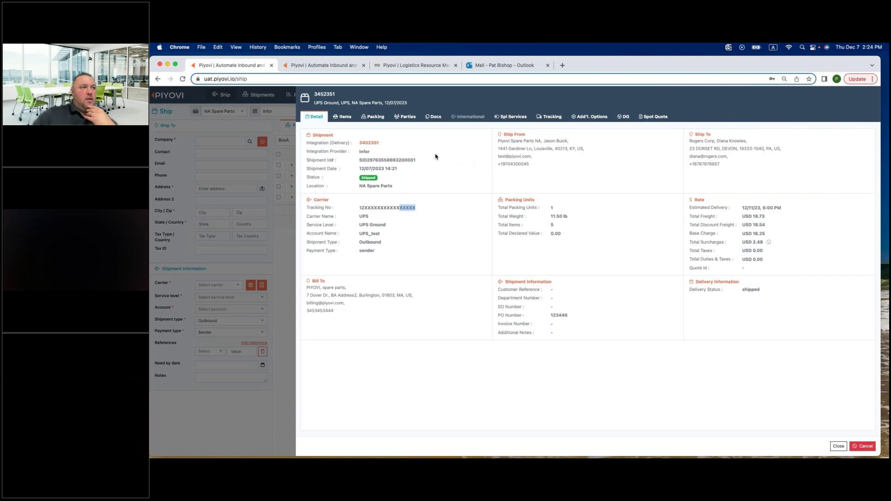
Preview the Carrier 4X6 label and the Generic Packing Slip in the Docs tab.
{"action": "left_click", "coordinate": [435, 117]}
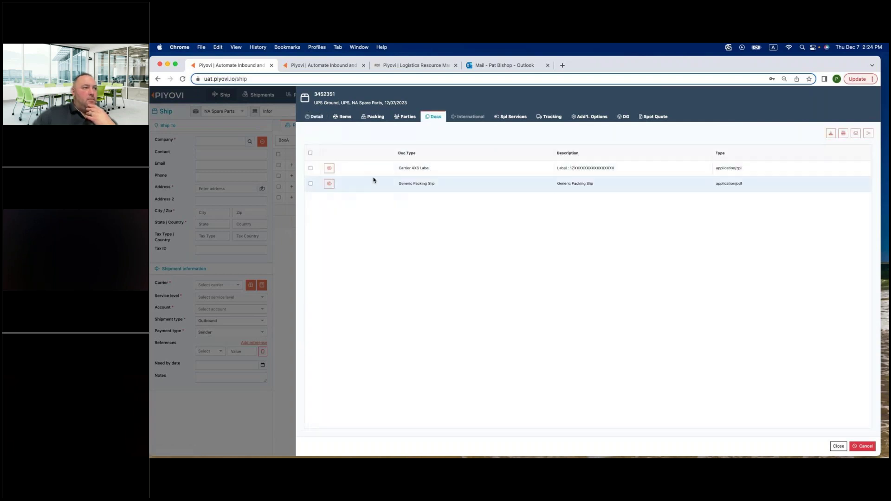
{"action": "left_click", "coordinate": [329, 168]}
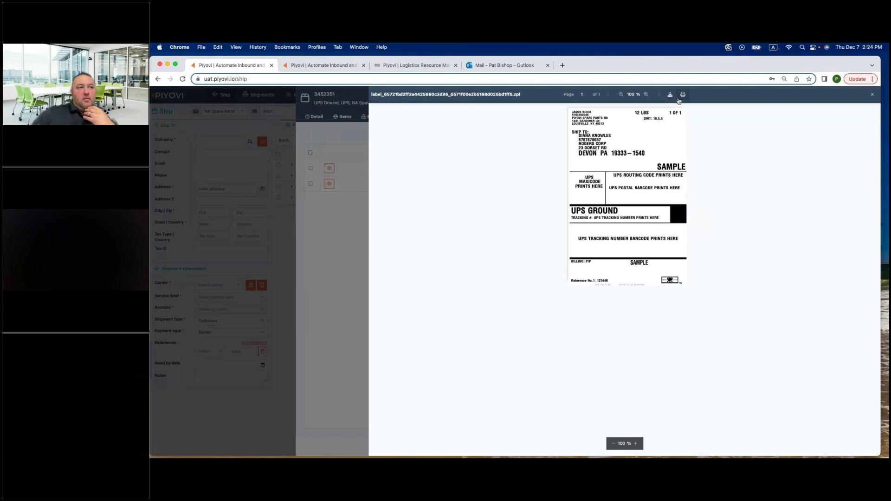
{"action": "left_click", "coordinate": [873, 95]}
{"action": "left_click", "coordinate": [329, 185]}
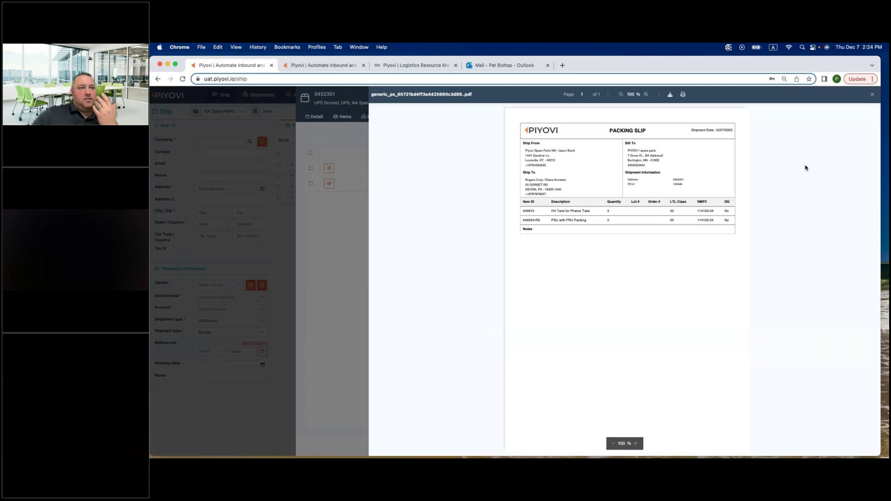
{"action": "left_click", "coordinate": [872, 95]}
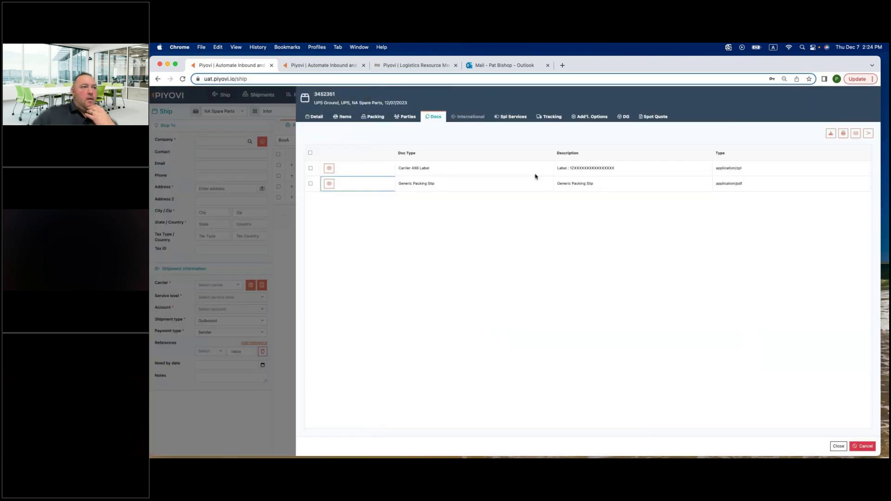
Select and deselect both documents, then close the shipment details.
{"action": "left_click", "coordinate": [311, 153]}
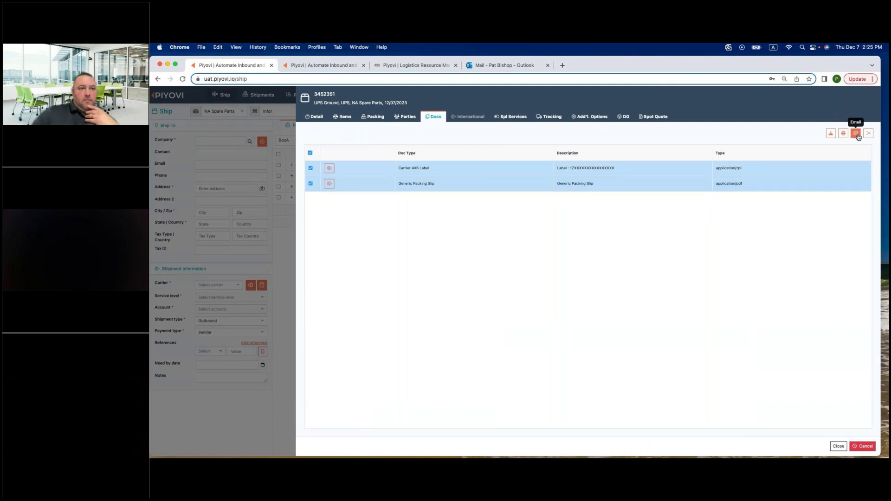
{"action": "left_click", "coordinate": [310, 153]}
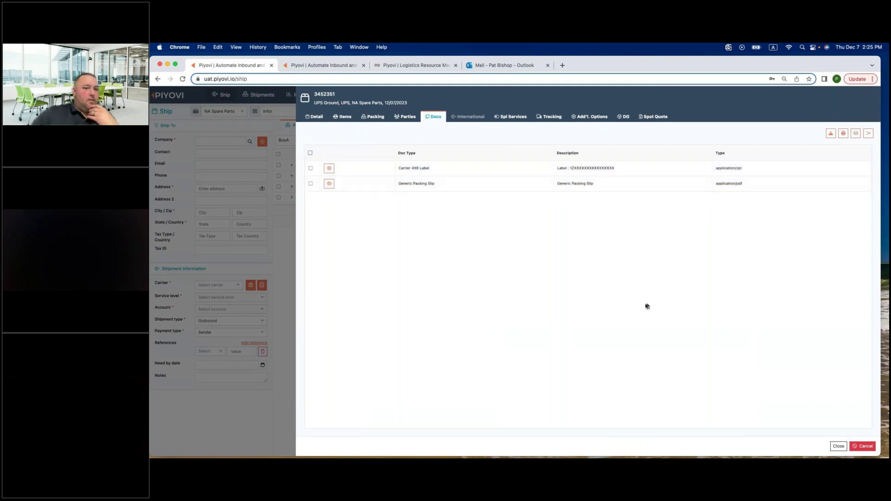
{"action": "left_click", "coordinate": [838, 447]}
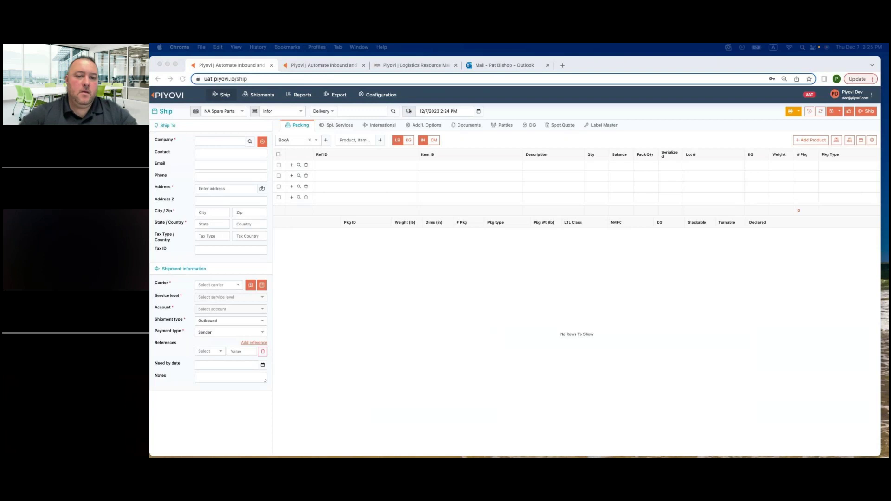
Load delivery 3452347, the FedEx Freight Economy shipment with three item lines.
{"action": "left_click", "coordinate": [366, 111]}
{"action": "type", "text": "3452347"}
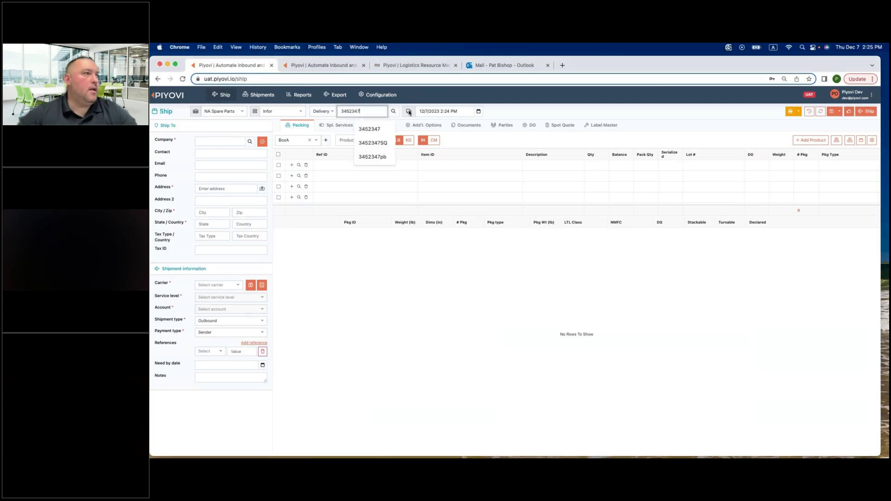
{"action": "left_click", "coordinate": [394, 113]}
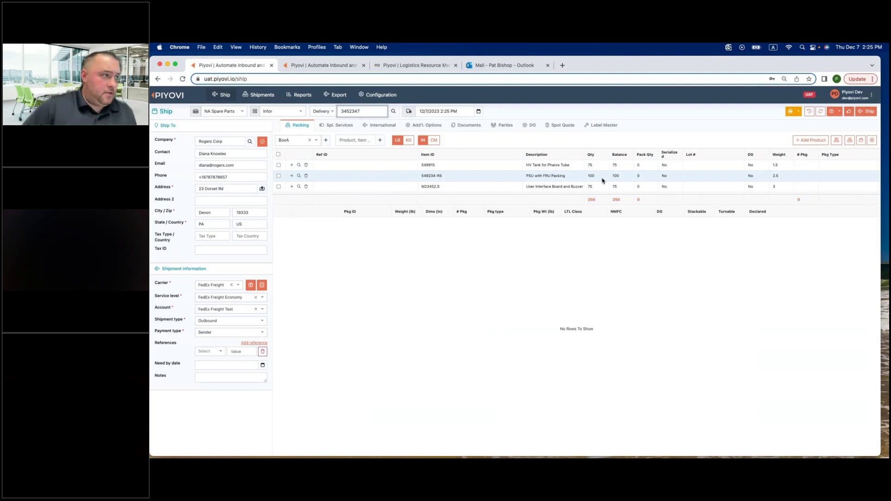
In Spl. Services, switch Appointment Delivery and Liftgate Pickup on and back off.
{"action": "left_click", "coordinate": [337, 128]}
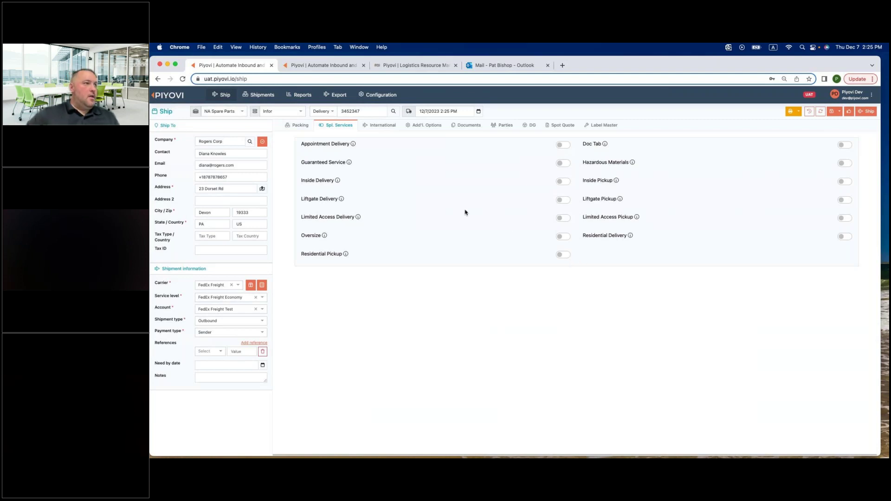
{"action": "left_click", "coordinate": [563, 146]}
{"action": "left_click", "coordinate": [567, 147]}
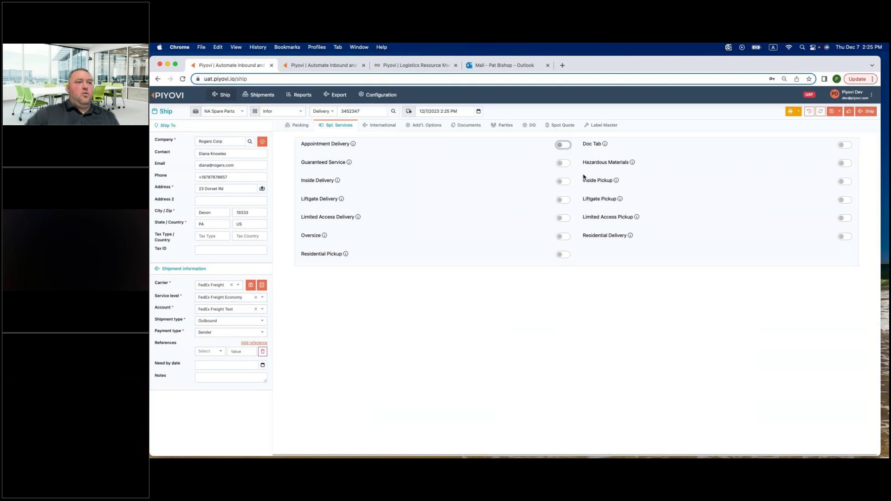
{"action": "left_click", "coordinate": [842, 201]}
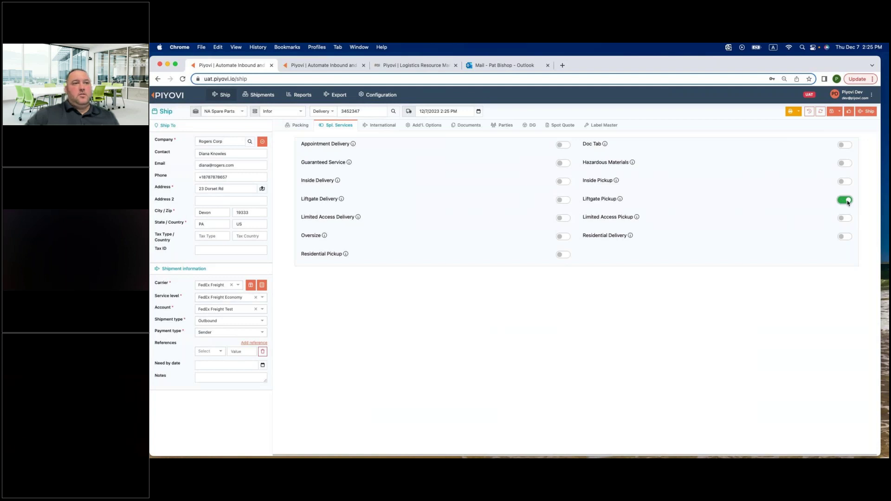
{"action": "left_click", "coordinate": [849, 201]}
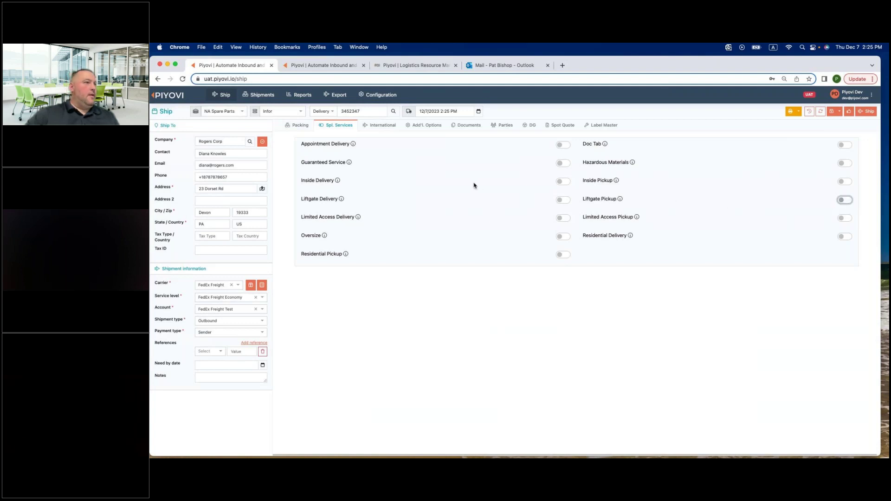
View the shipment's Parties table, then go back to the Packing tab.
{"action": "left_click", "coordinate": [502, 128]}
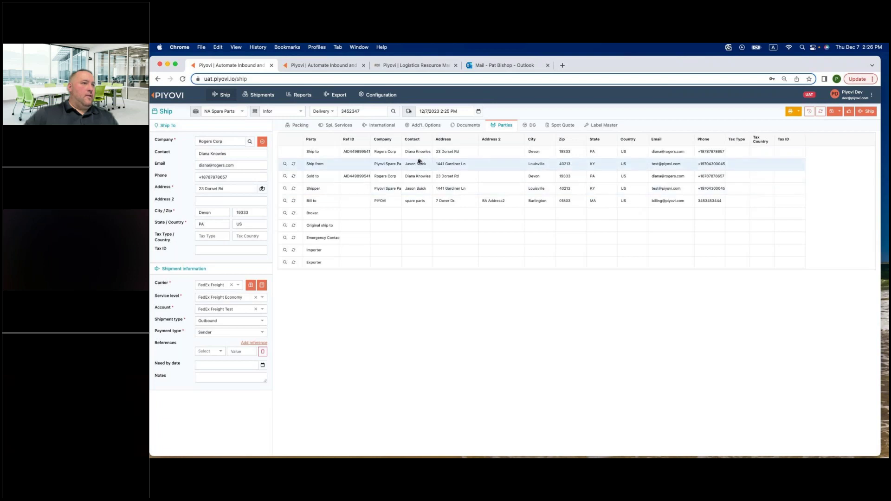
{"action": "left_click", "coordinate": [300, 125]}
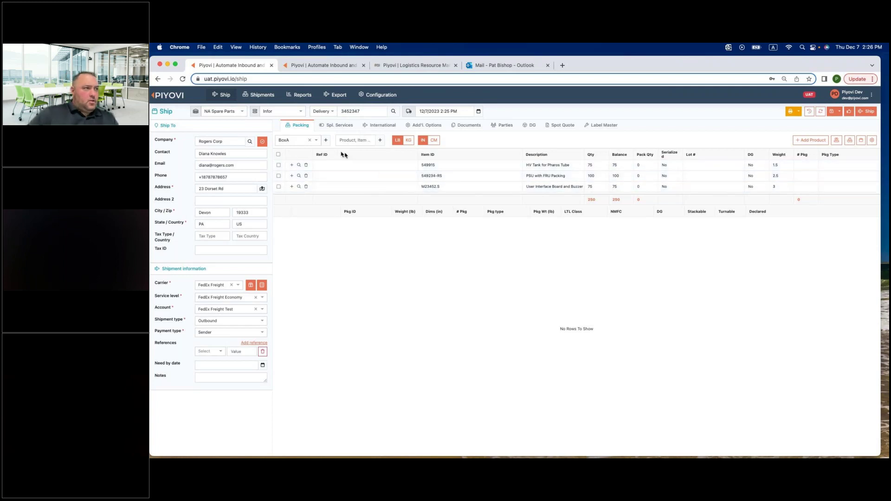
Add a PalletA package and pack all three items onto it.
{"action": "left_click", "coordinate": [302, 141]}
{"action": "type", "text": "pall"}
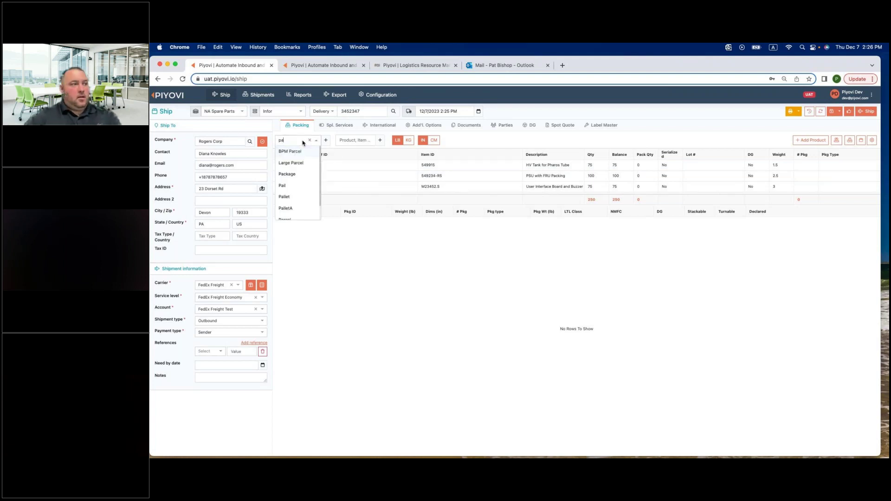
{"action": "left_click", "coordinate": [296, 162]}
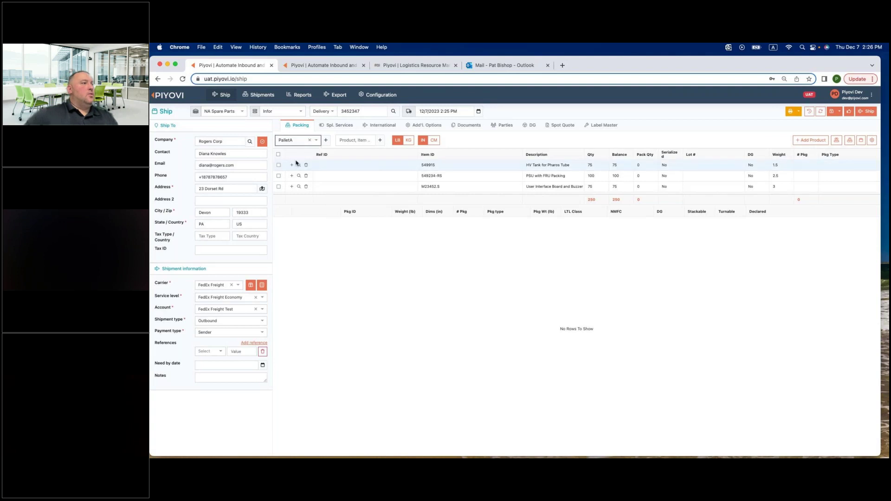
{"action": "left_click", "coordinate": [325, 141]}
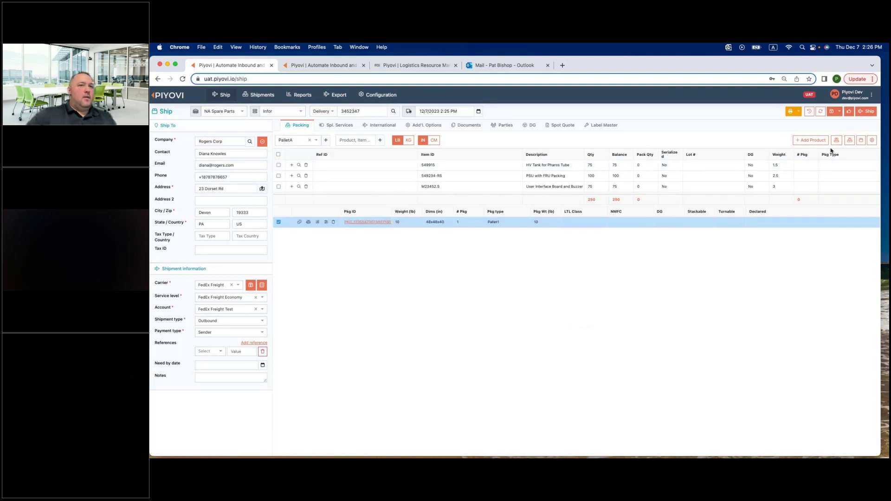
{"action": "left_click", "coordinate": [854, 142]}
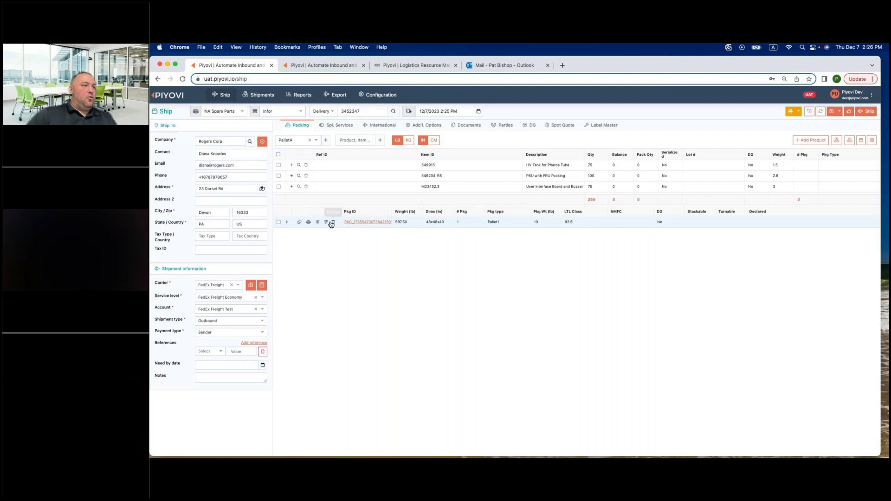
Make three copies of the pallet package, then delete the three duplicates.
{"action": "left_click", "coordinate": [300, 223]}
{"action": "left_click", "coordinate": [292, 205]}
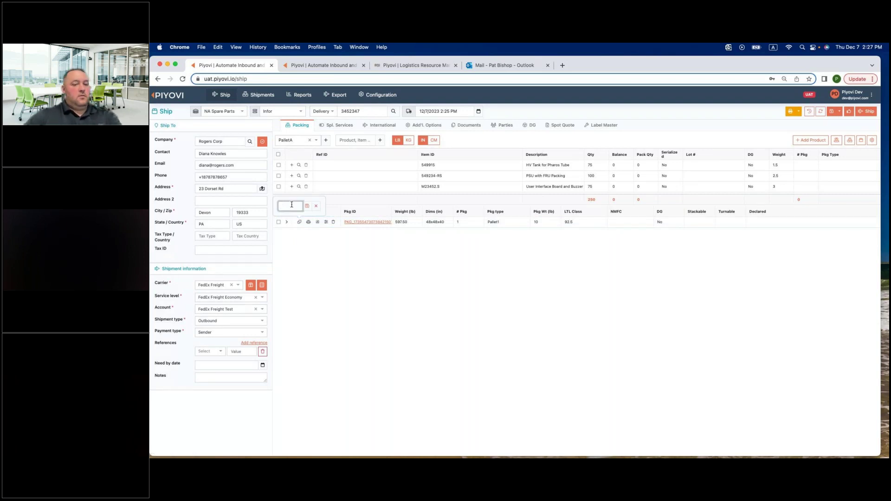
{"action": "type", "text": "3"}
{"action": "left_click", "coordinate": [307, 206]}
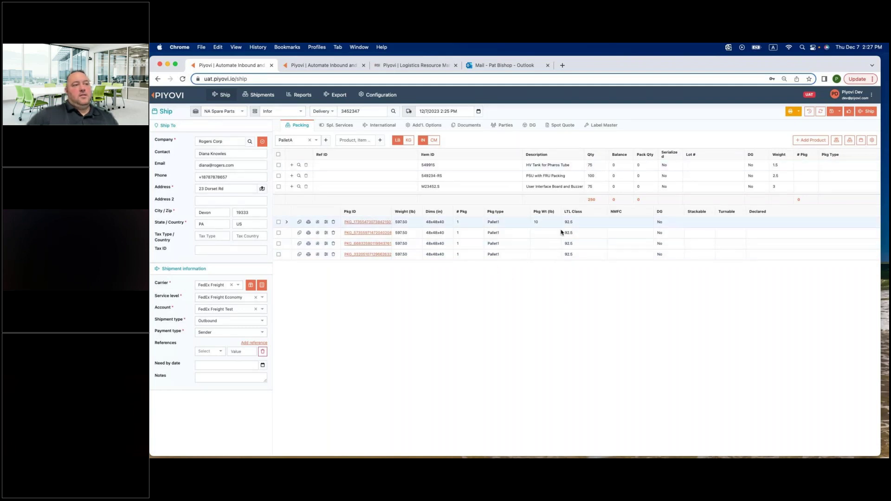
{"action": "left_click", "coordinate": [334, 255]}
{"action": "left_click", "coordinate": [334, 245]}
{"action": "left_click", "coordinate": [334, 235]}
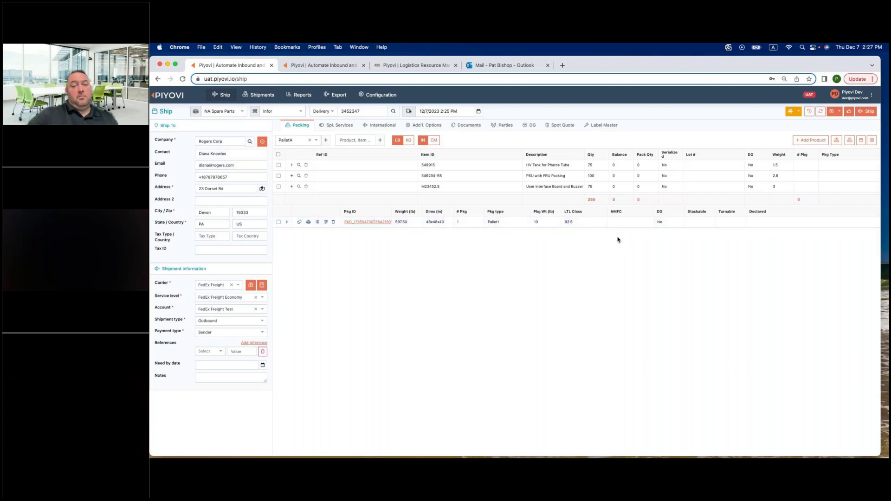
Compare carrier rates, sorting by discounted cost, and pick RL Standard service.
{"action": "left_click", "coordinate": [251, 287]}
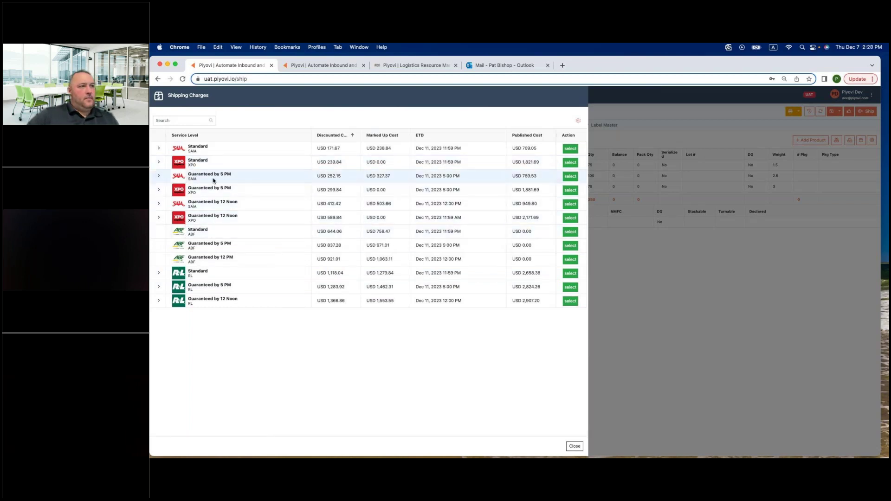
{"action": "left_click", "coordinate": [338, 137]}
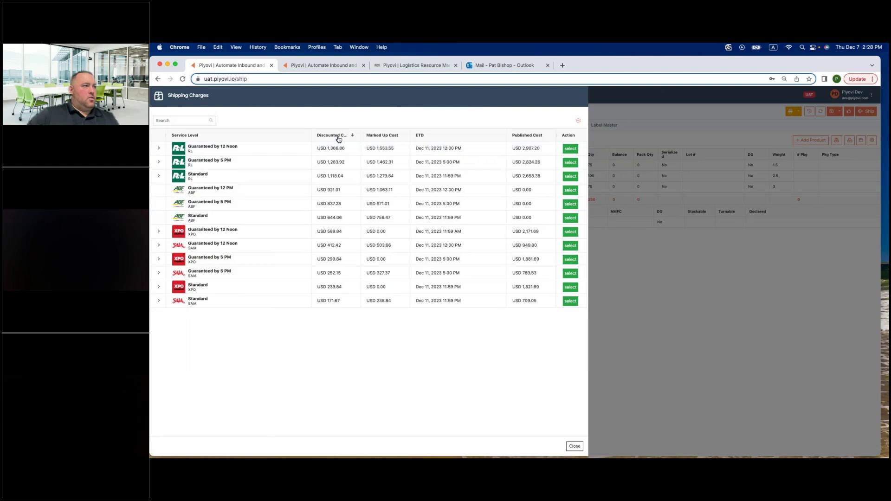
{"action": "left_click", "coordinate": [339, 137]}
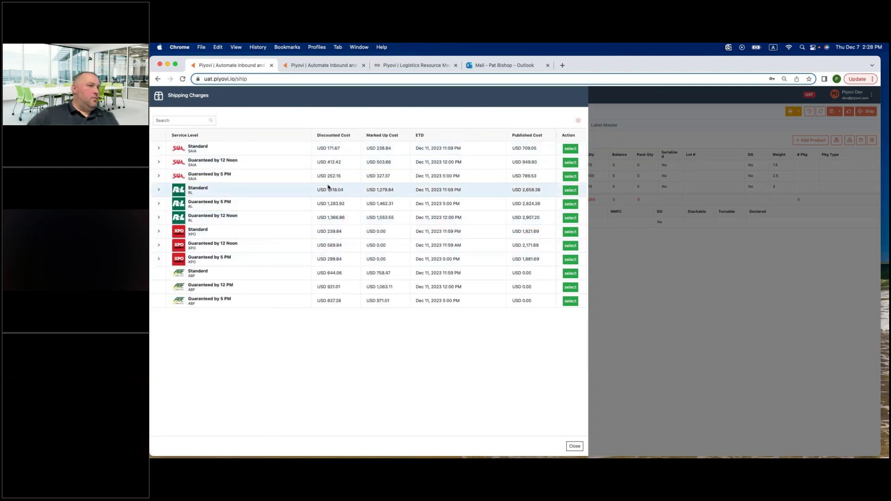
{"action": "left_click", "coordinate": [570, 191]}
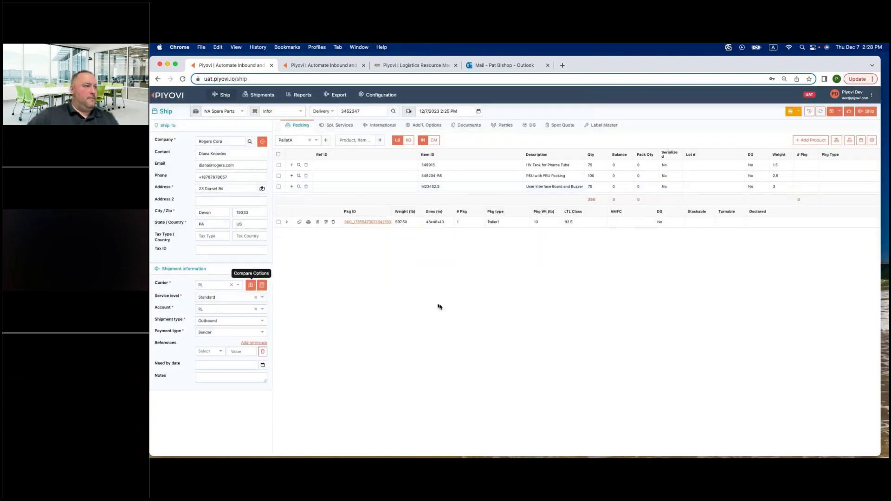
Add a PO # reference and a Cust Ref reference, entering each one's value.
{"action": "left_click", "coordinate": [248, 344]}
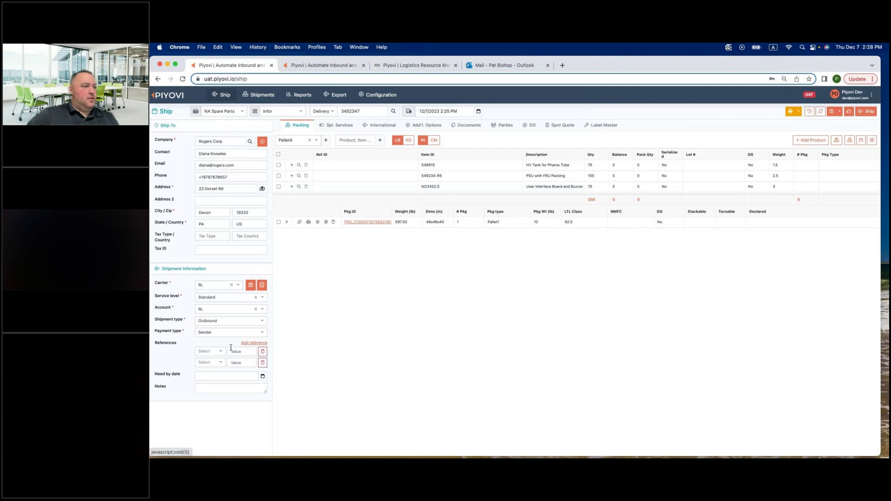
{"action": "left_click", "coordinate": [217, 355]}
{"action": "left_click", "coordinate": [204, 383]}
{"action": "left_click", "coordinate": [242, 352]}
{"action": "type", "text": "8684747"}
{"action": "left_click", "coordinate": [218, 363]}
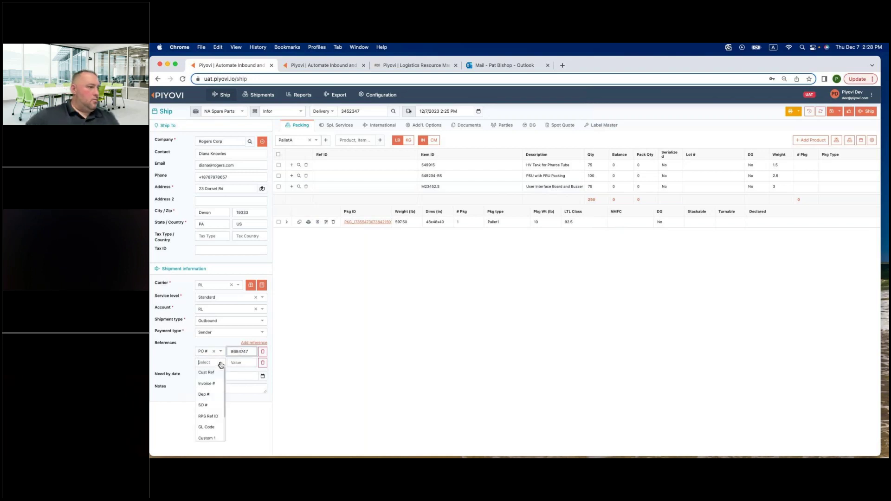
{"action": "left_click", "coordinate": [215, 376]}
{"action": "left_click", "coordinate": [237, 362]}
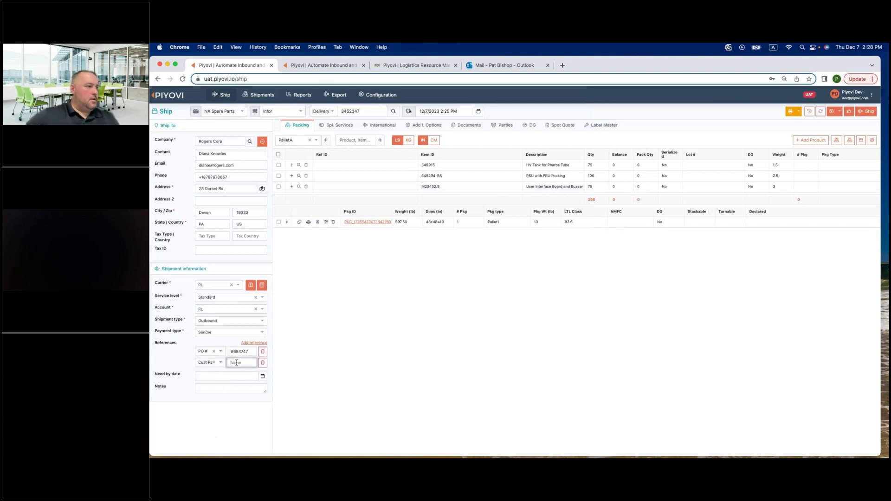
{"action": "type", "text": "100000"}
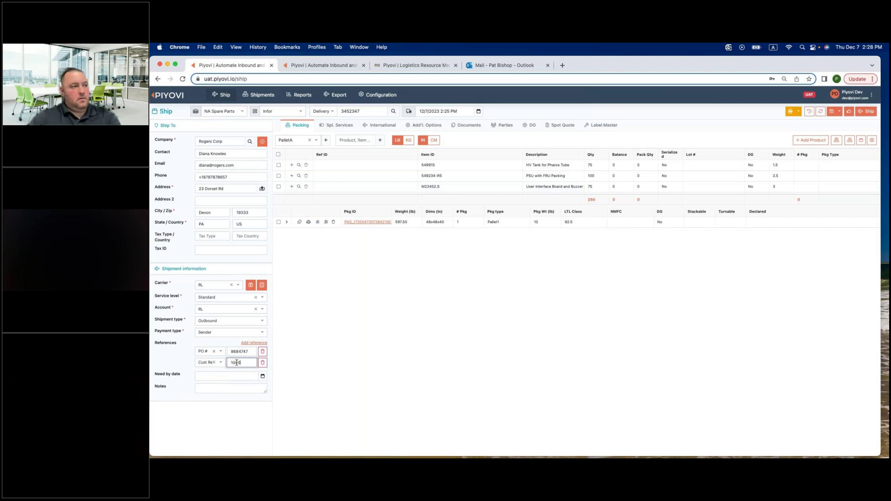
{"action": "left_click", "coordinate": [335, 357]}
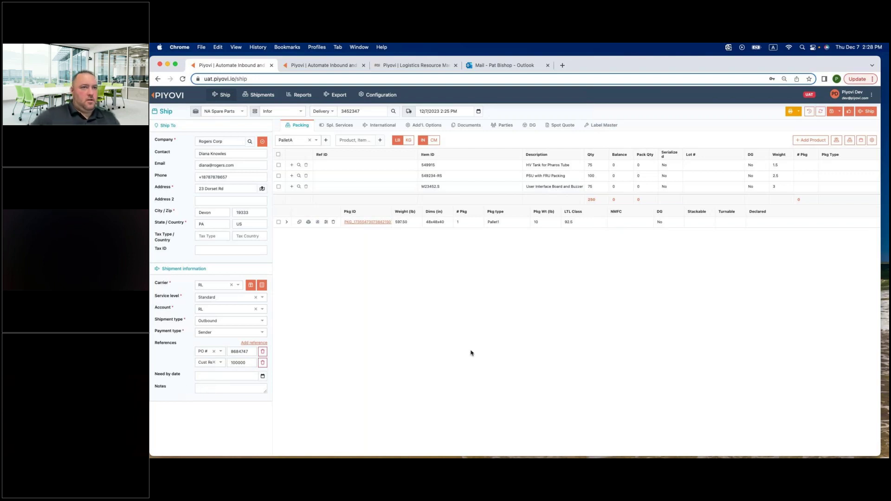
Process the shipment, then view shipment 3452347's documents from History.
{"action": "left_click", "coordinate": [866, 113]}
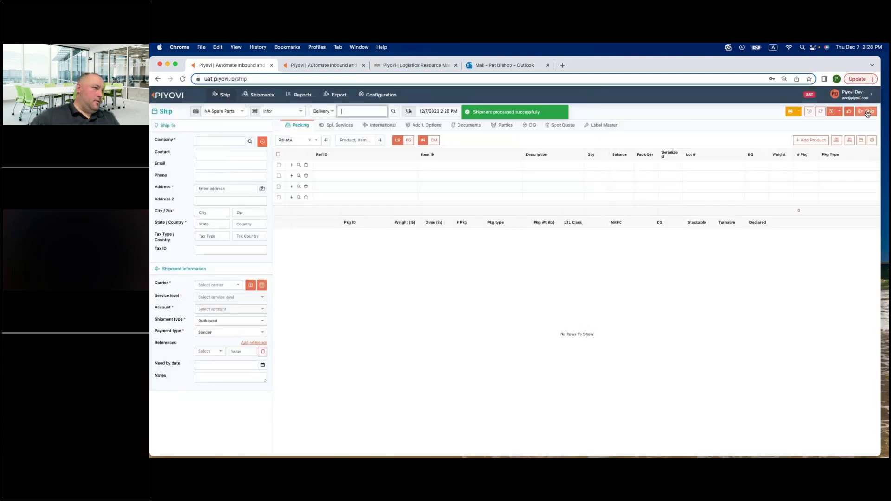
{"action": "left_click", "coordinate": [810, 112]}
{"action": "left_click", "coordinate": [807, 128]}
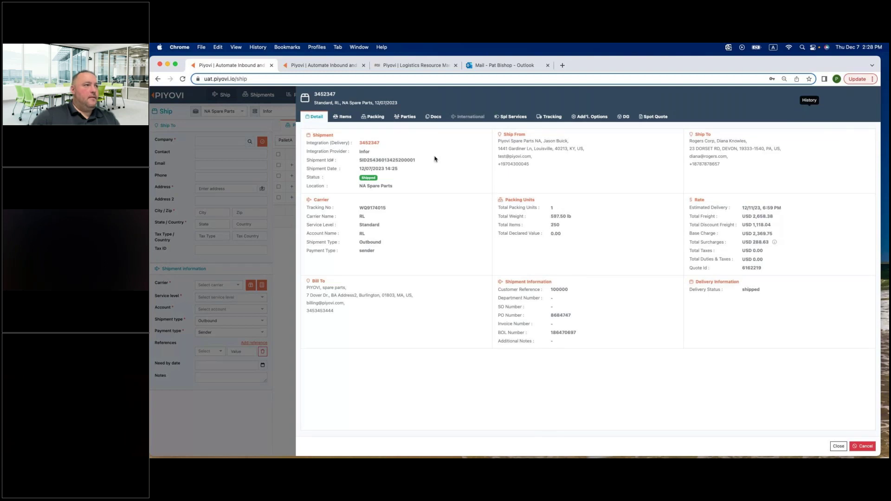
{"action": "left_click", "coordinate": [435, 119]}
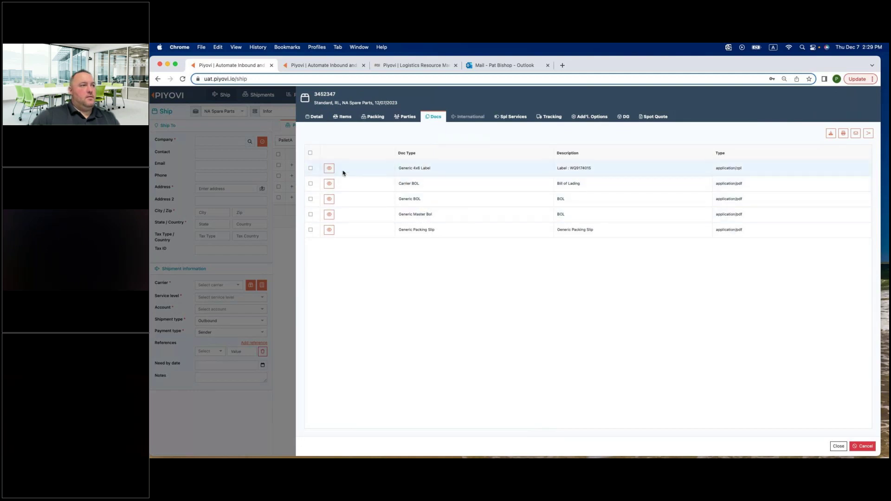
{"action": "left_click", "coordinate": [328, 171]}
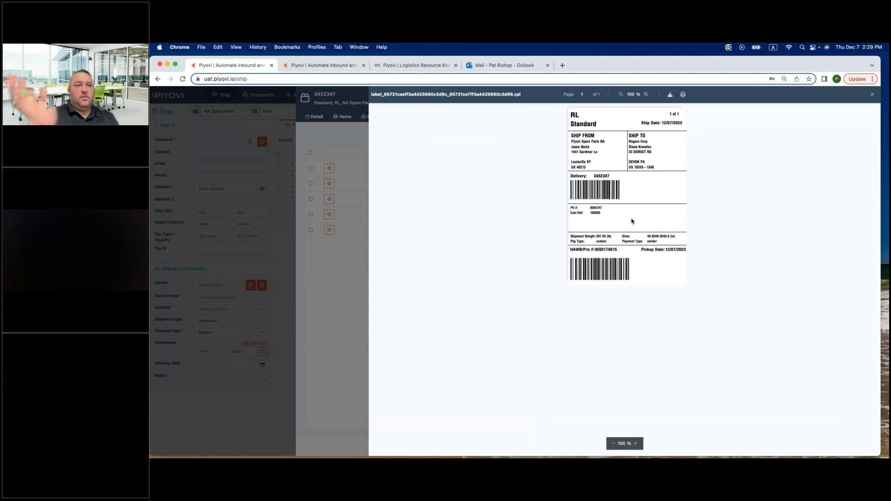
{"action": "left_click", "coordinate": [874, 92]}
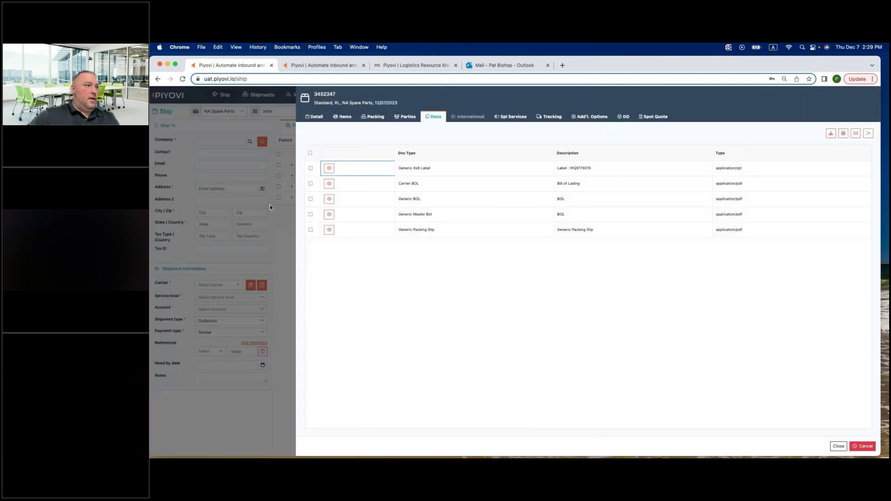
{"action": "left_click", "coordinate": [328, 184]}
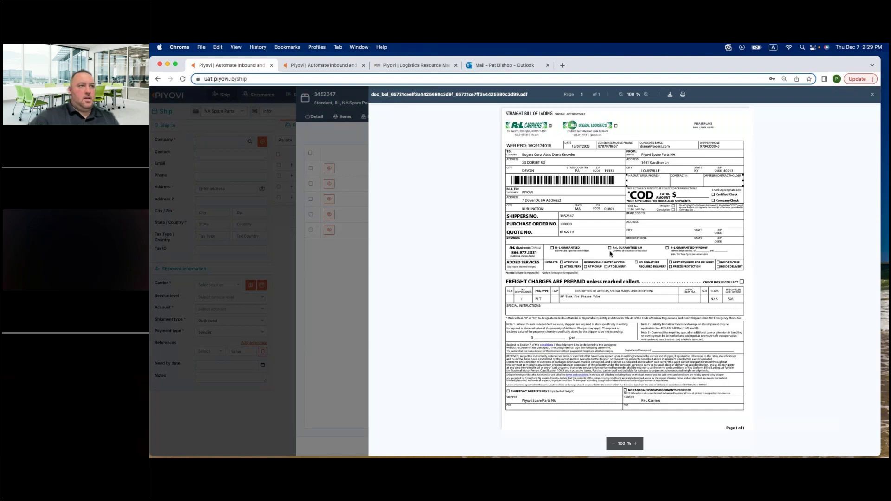
{"action": "left_click", "coordinate": [873, 97]}
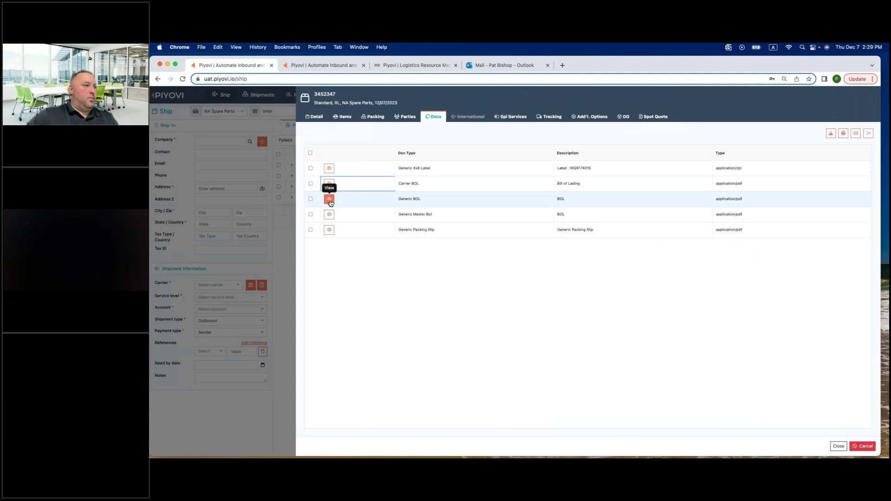
{"action": "left_click", "coordinate": [330, 200]}
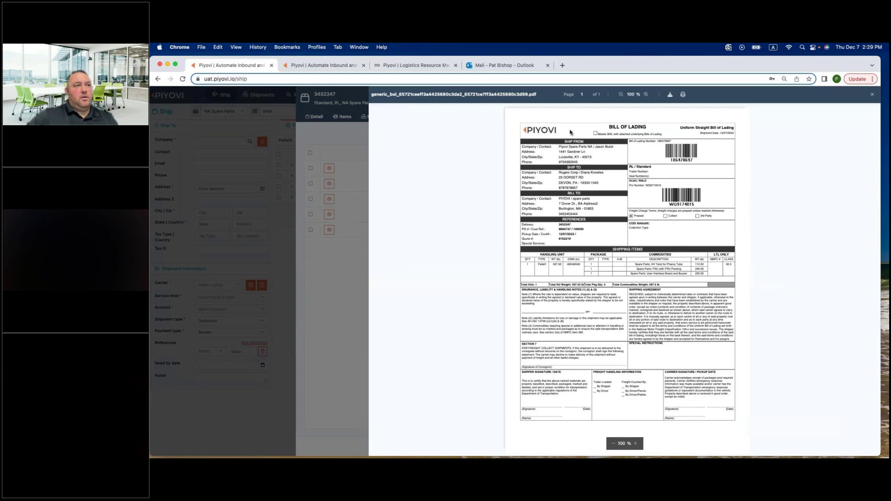
{"action": "left_click", "coordinate": [871, 95]}
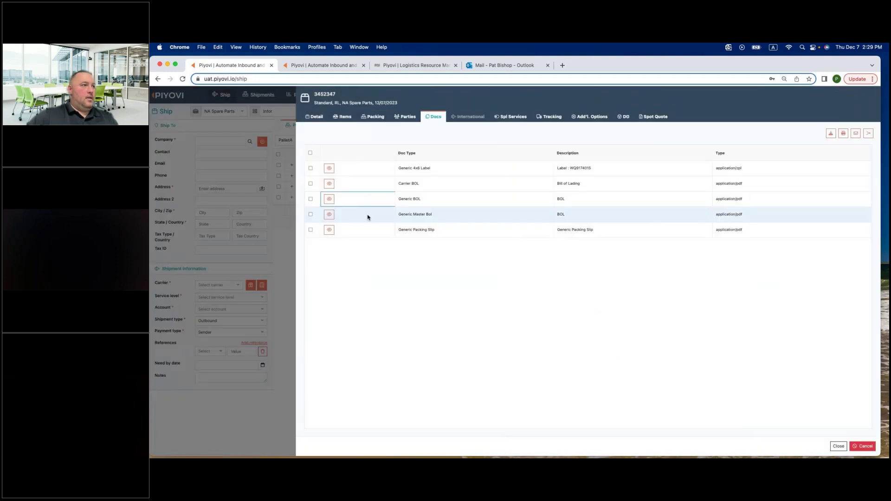
{"action": "left_click", "coordinate": [329, 230]}
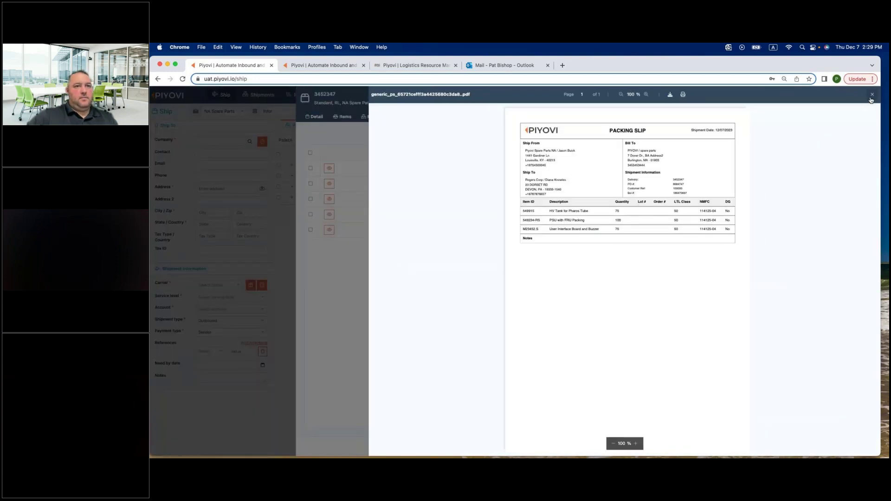
{"action": "left_click", "coordinate": [871, 96]}
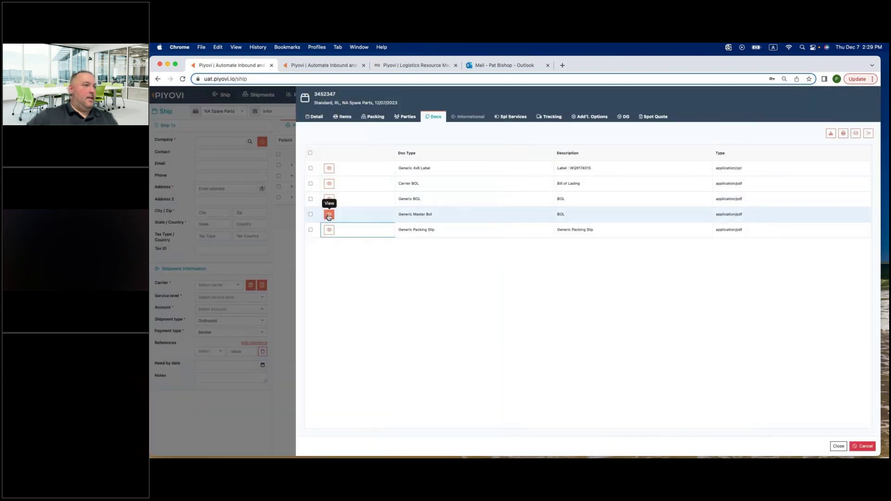
{"action": "left_click", "coordinate": [329, 216]}
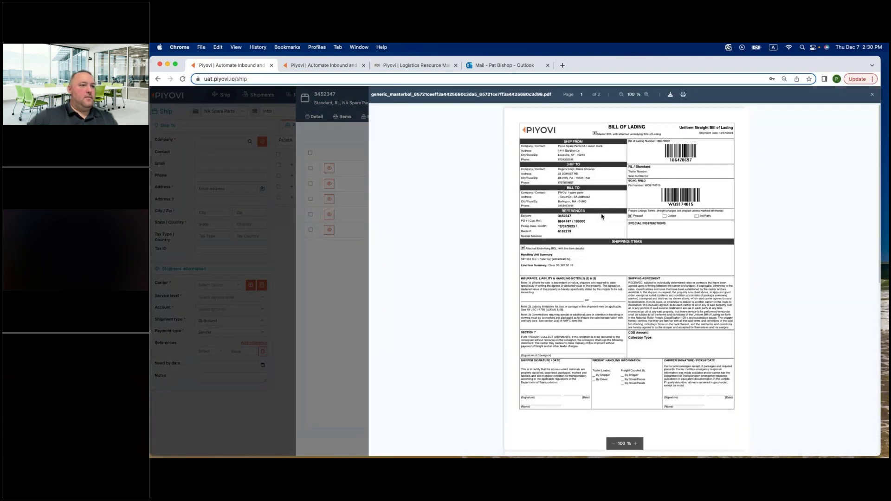
{"action": "scroll", "coordinate": [665, 279], "scroll_direction": "down", "scroll_amount": 10}
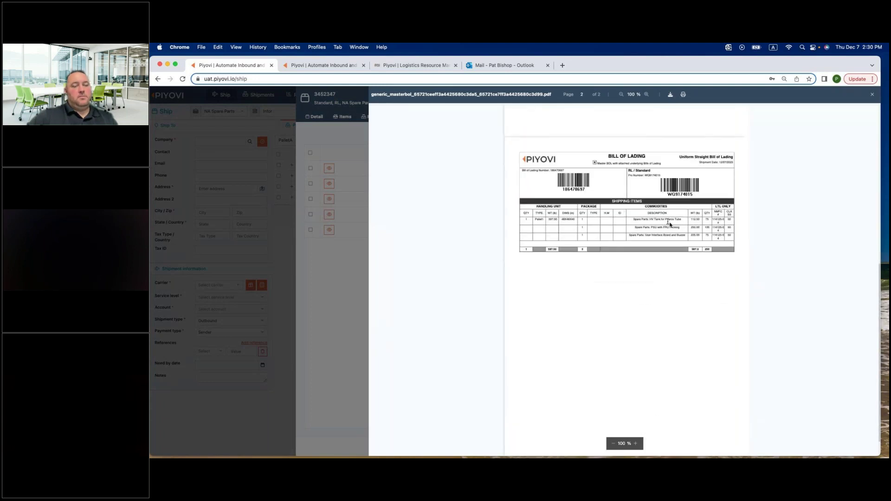
{"action": "scroll", "coordinate": [668, 228], "scroll_direction": "up", "scroll_amount": 6}
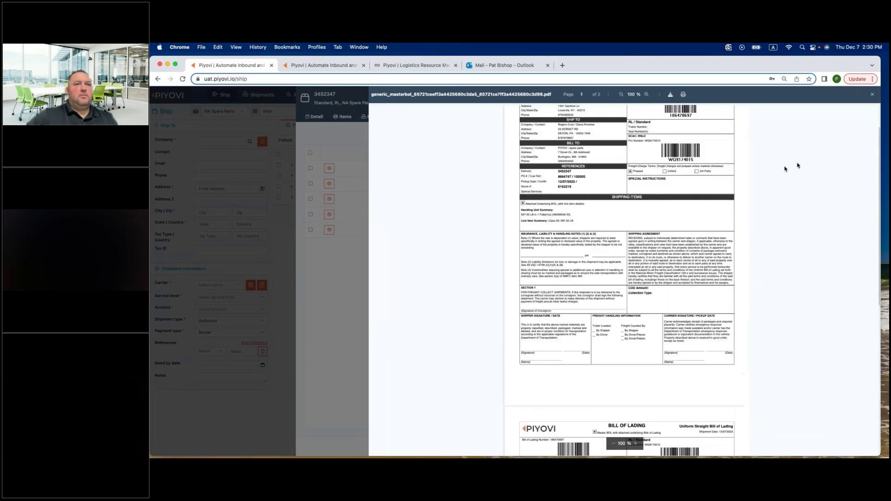
{"action": "scroll", "coordinate": [810, 165], "scroll_direction": "up", "scroll_amount": 5}
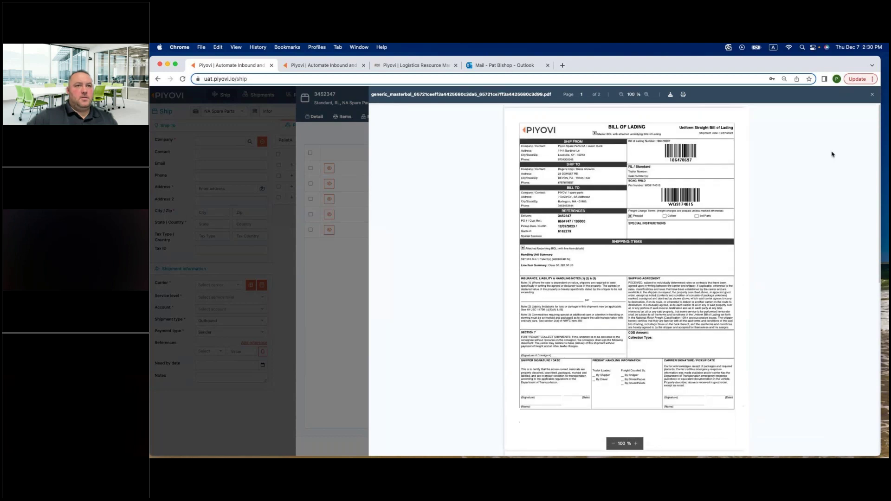
{"action": "left_click", "coordinate": [872, 94]}
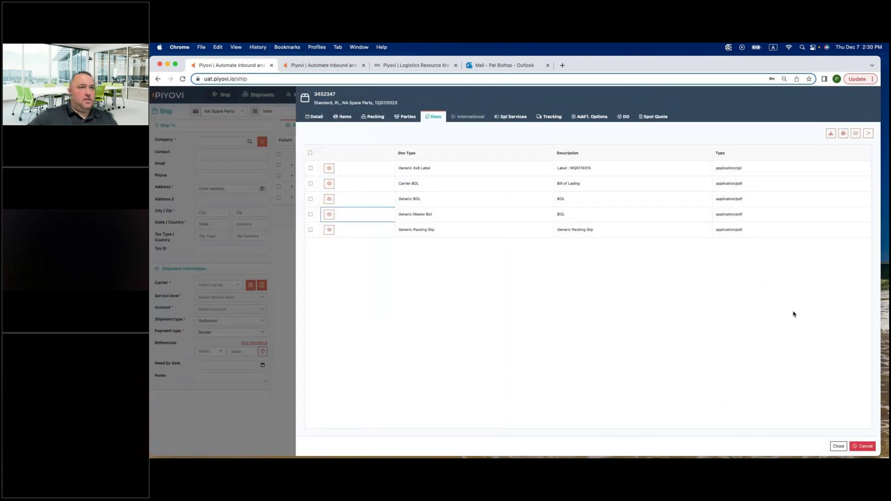
Close the shipment details and load delivery 3452348 onto the Ship form.
{"action": "left_click", "coordinate": [838, 447]}
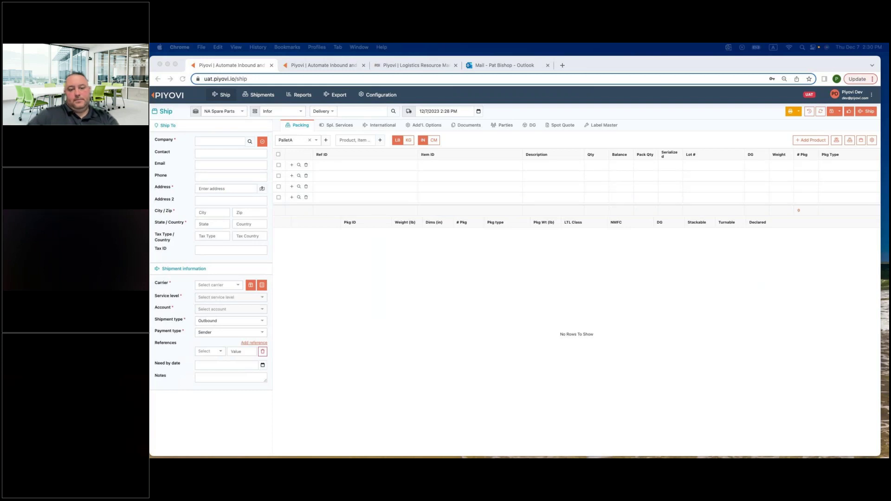
{"action": "left_click", "coordinate": [355, 111]}
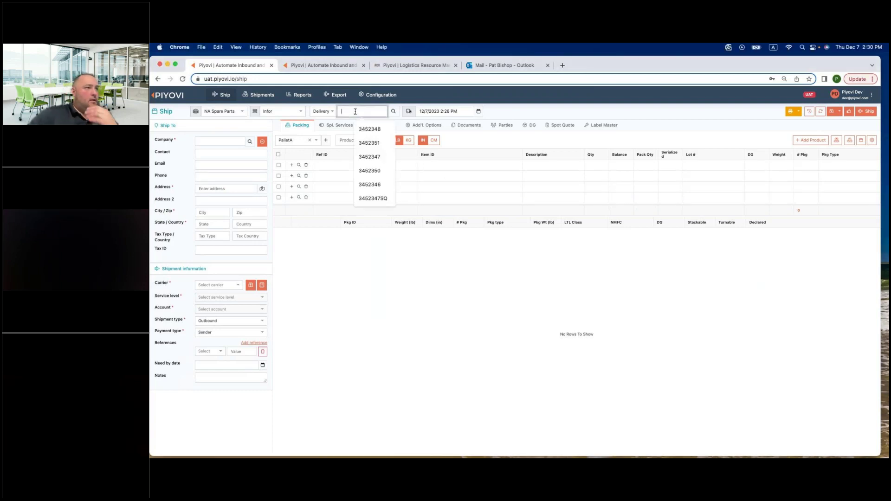
{"action": "left_click", "coordinate": [370, 129]}
{"action": "left_click", "coordinate": [393, 111]}
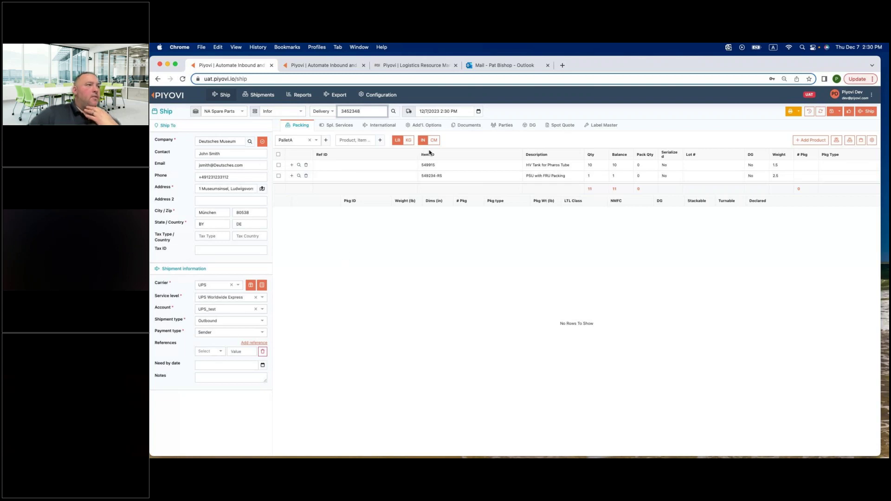
Set Paperless CI to Yes in the international customs details.
{"action": "left_click", "coordinate": [367, 128]}
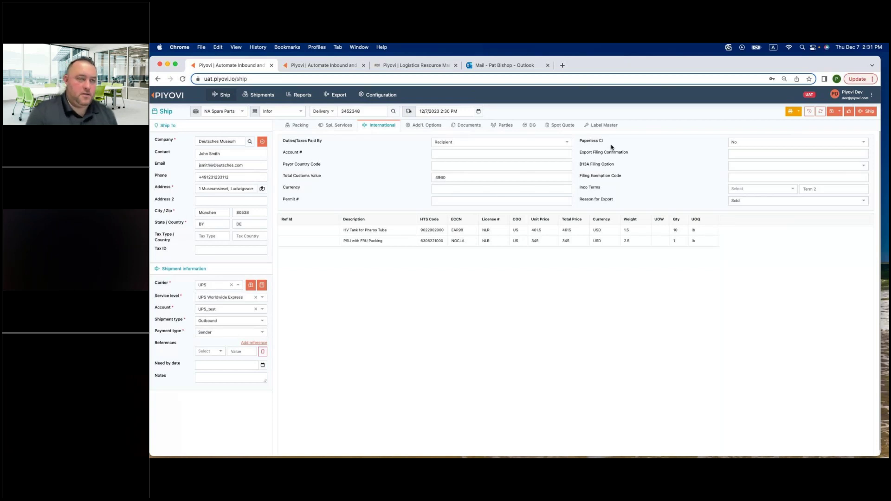
{"action": "left_click", "coordinate": [751, 142]}
{"action": "left_click", "coordinate": [741, 153]}
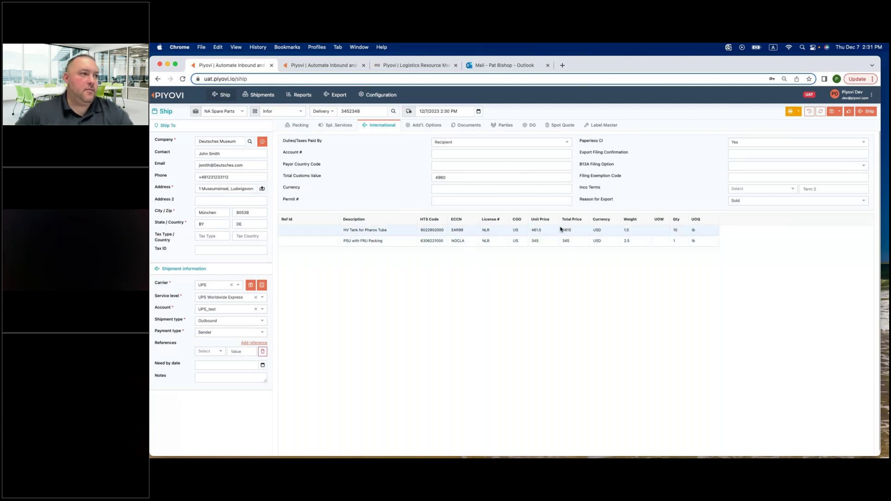
Change the HV Tank for Pharos Tube unit price from 461.5 to 50.
{"action": "left_click", "coordinate": [546, 230]}
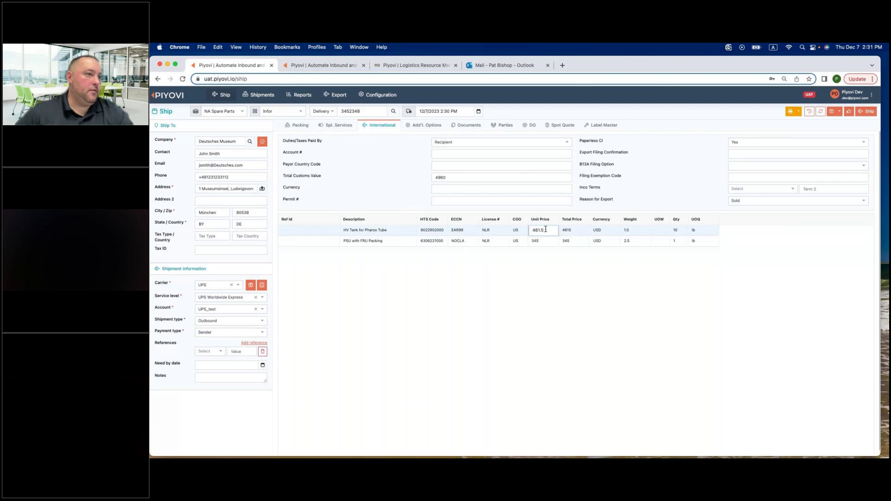
{"action": "left_click_drag", "start_coordinate": [545, 229], "coordinate": [530, 230]}
{"action": "type", "text": "50"}
{"action": "left_click", "coordinate": [532, 273]}
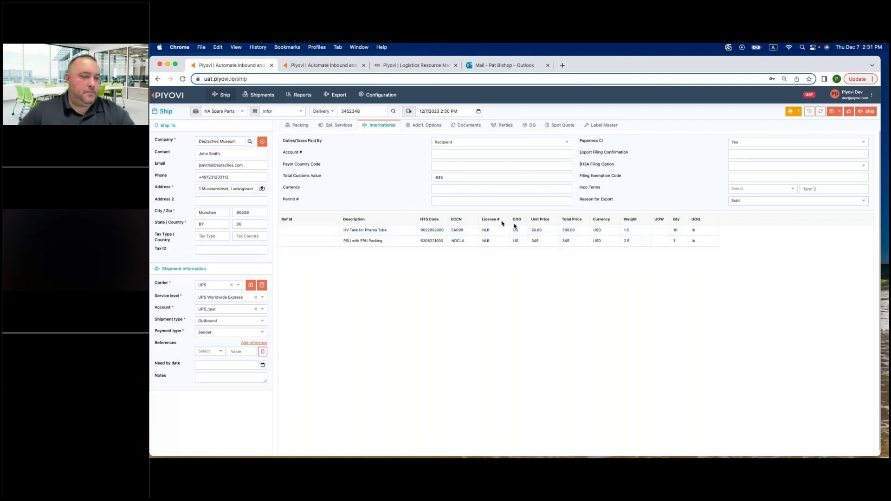
{"action": "left_click", "coordinate": [304, 128]}
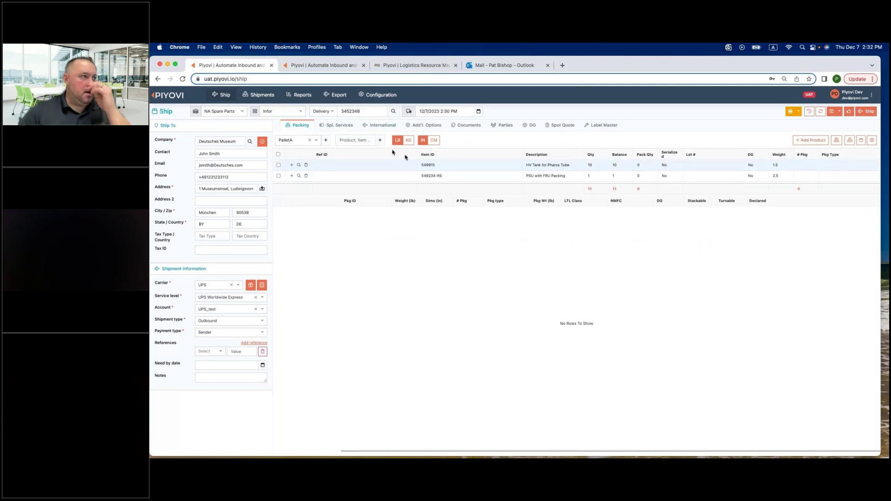
{"action": "left_click", "coordinate": [316, 140]}
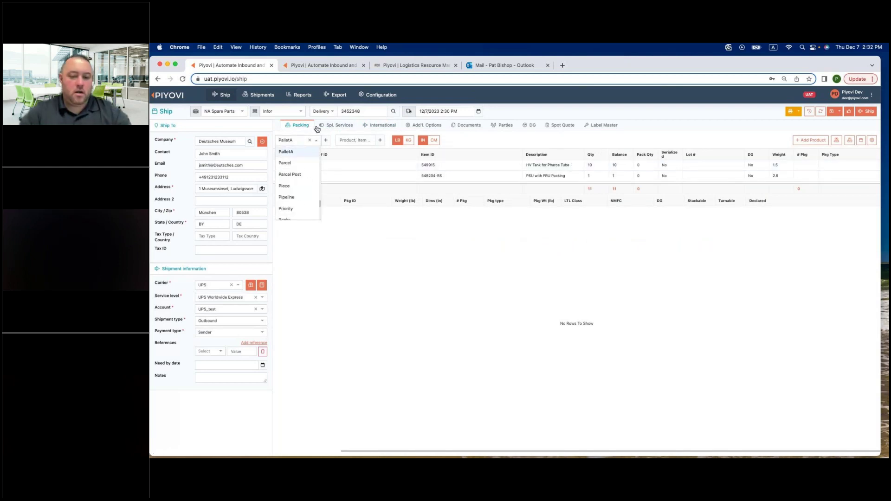
Switch the package type to BoxA, pack both items, and compare international carrier rates.
{"action": "left_click", "coordinate": [300, 156]}
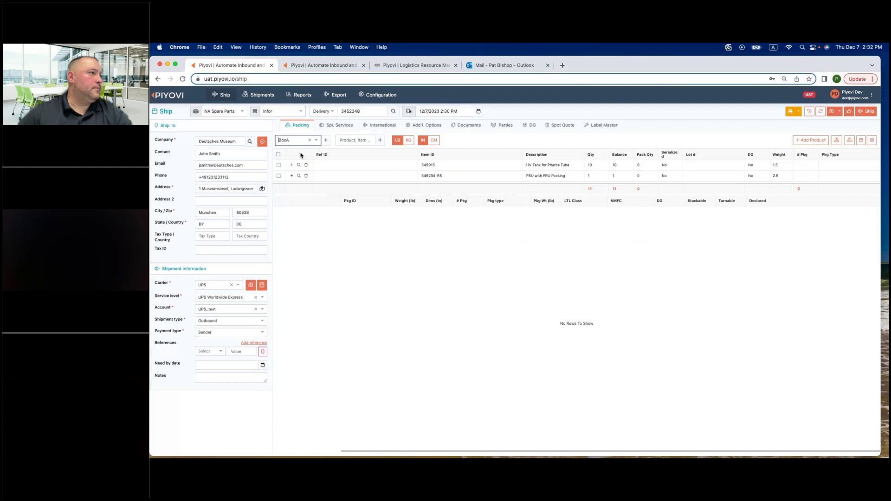
{"action": "left_click", "coordinate": [853, 142]}
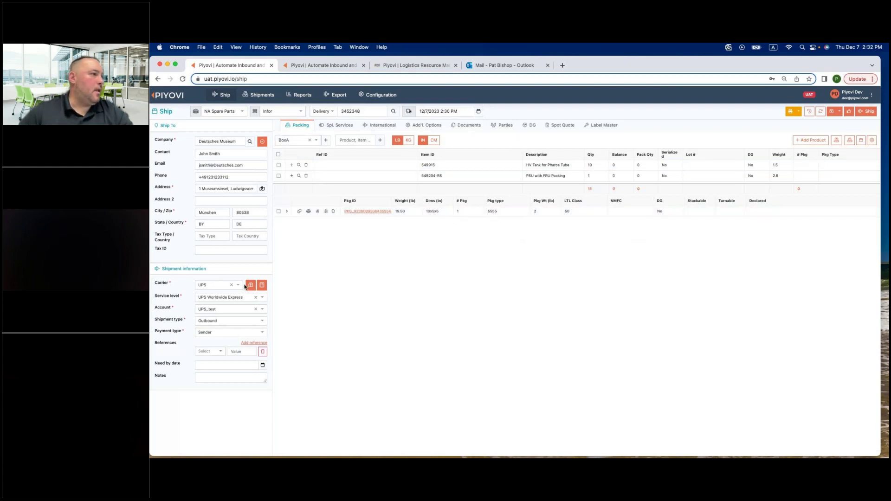
{"action": "left_click", "coordinate": [250, 286]}
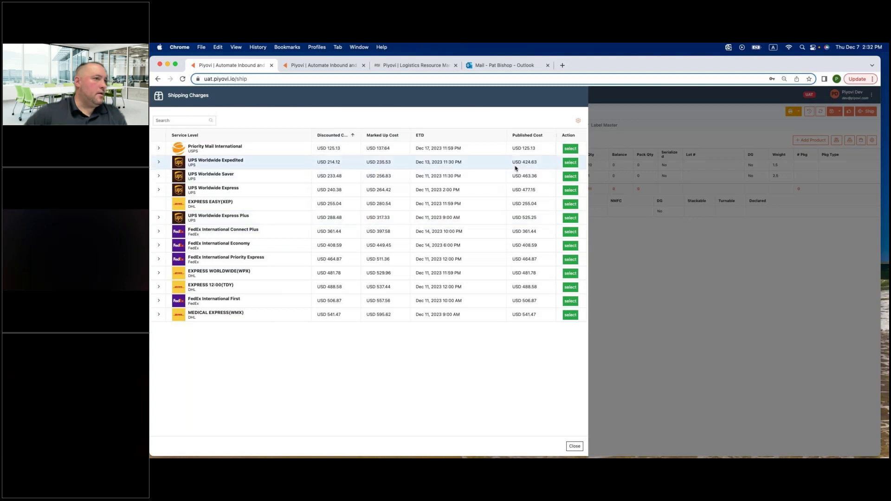
Select UPS Worldwide Expedited, process the shipment, and check it in History.
{"action": "left_click", "coordinate": [571, 162]}
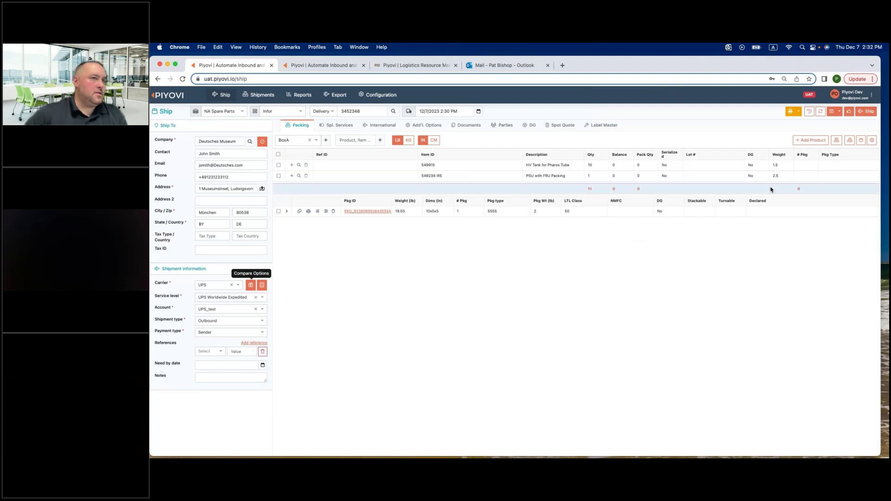
{"action": "left_click", "coordinate": [866, 112]}
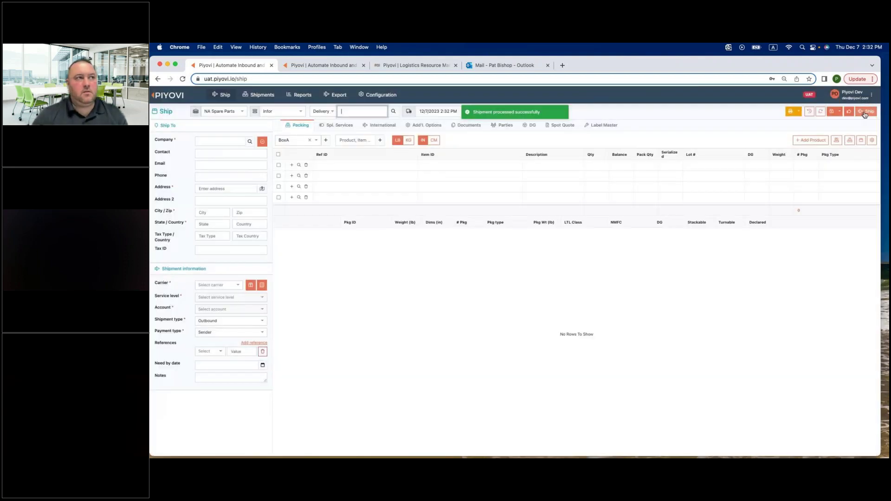
{"action": "left_click", "coordinate": [809, 111]}
Open shipment 3452348's documents and preview its Carrier 4x6 Label.
{"action": "left_click", "coordinate": [805, 122]}
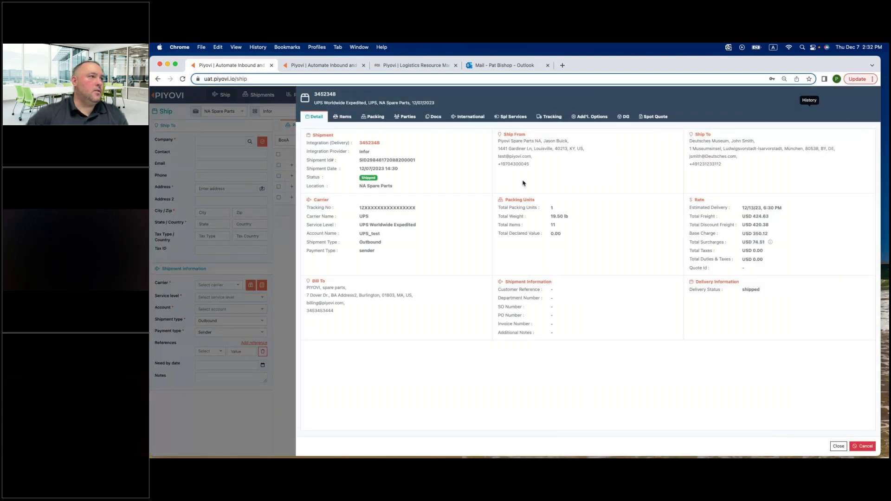
{"action": "left_click", "coordinate": [429, 119]}
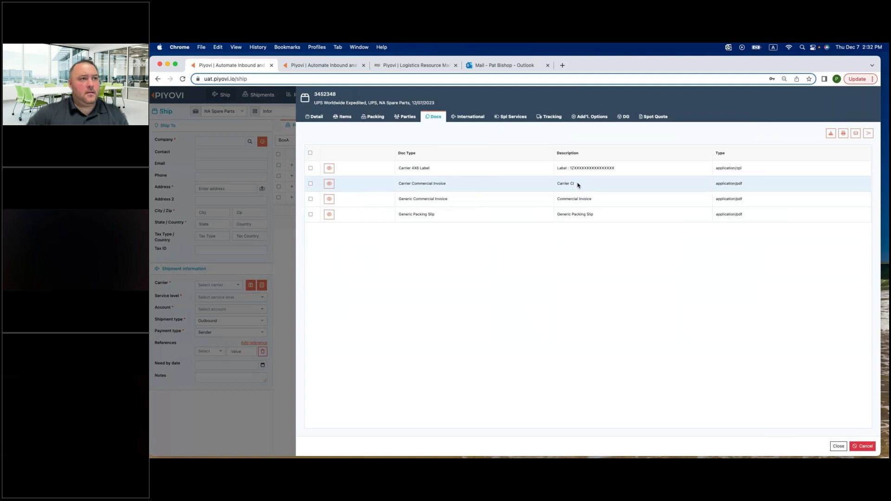
{"action": "left_click", "coordinate": [329, 169]}
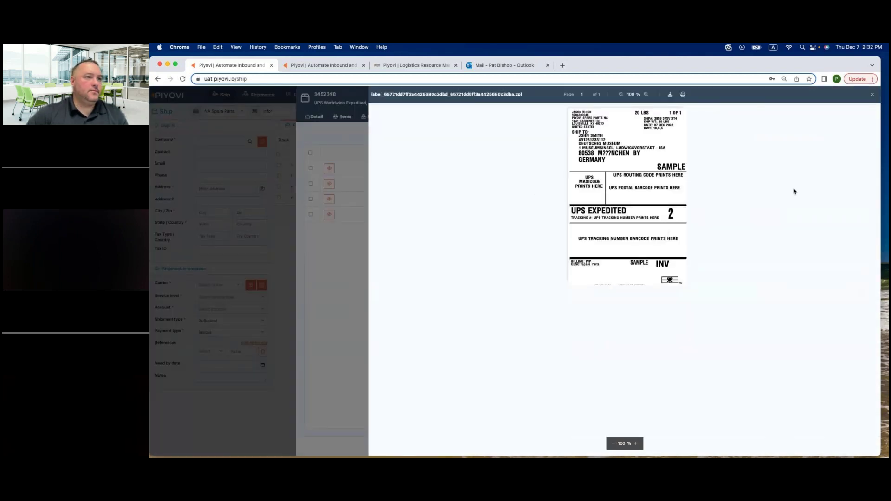
{"action": "left_click", "coordinate": [873, 94]}
Review the Carrier Commercial Invoice and the Generic Commercial Invoice PDFs.
{"action": "left_click", "coordinate": [331, 185]}
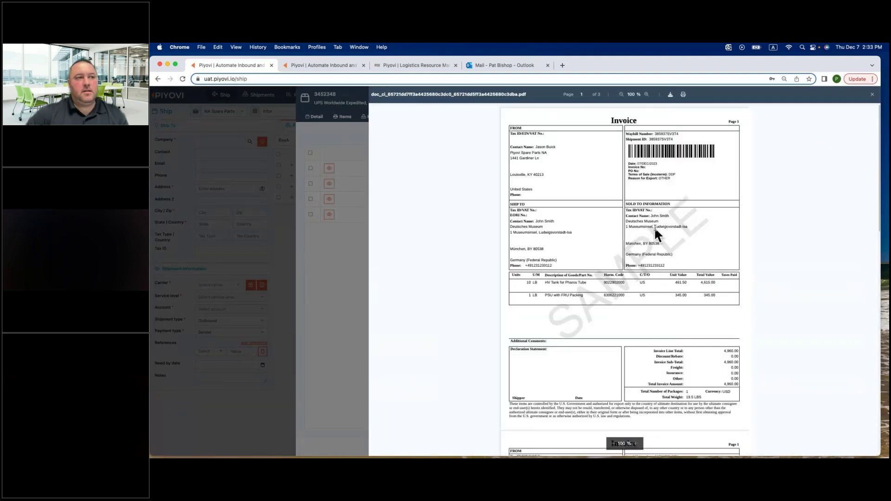
{"action": "scroll", "coordinate": [674, 241], "scroll_direction": "down", "scroll_amount": 5}
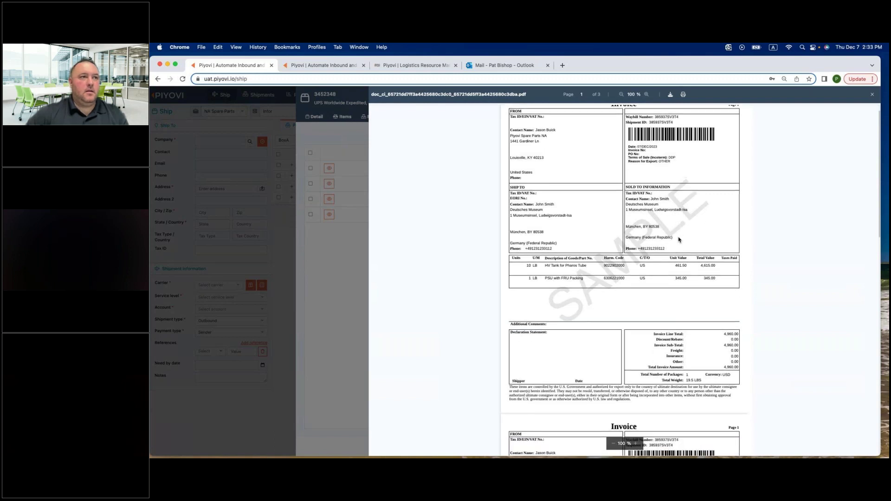
{"action": "scroll", "coordinate": [679, 239], "scroll_direction": "down", "scroll_amount": 2}
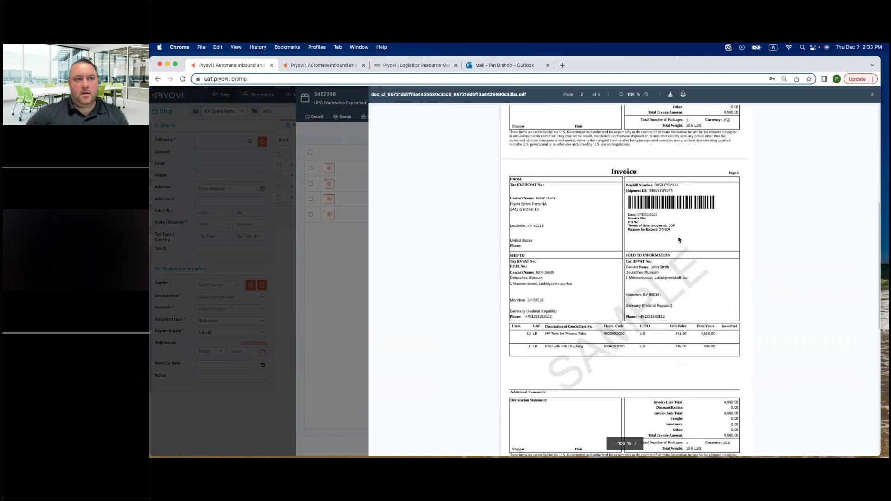
{"action": "left_click", "coordinate": [871, 96]}
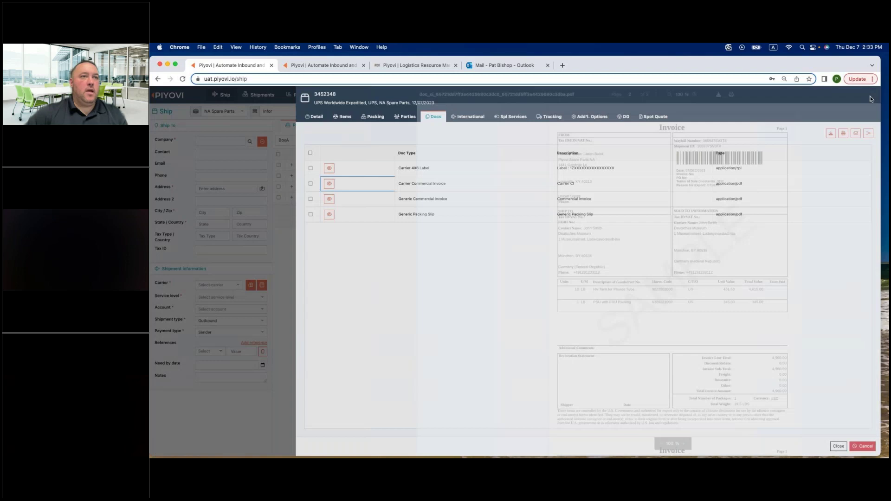
{"action": "left_click", "coordinate": [329, 200]}
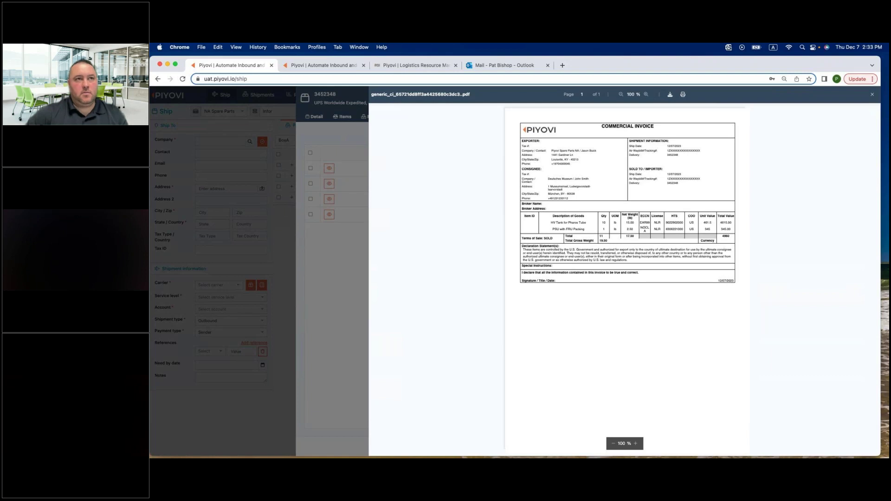
{"action": "left_click", "coordinate": [872, 94]}
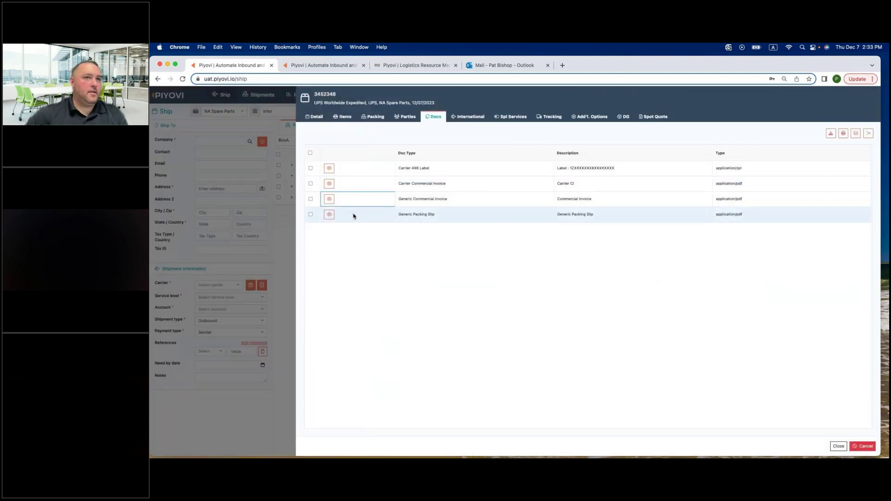
Close the documents window and look up delivery 3452347SQ on the Ship page.
{"action": "left_click", "coordinate": [838, 446]}
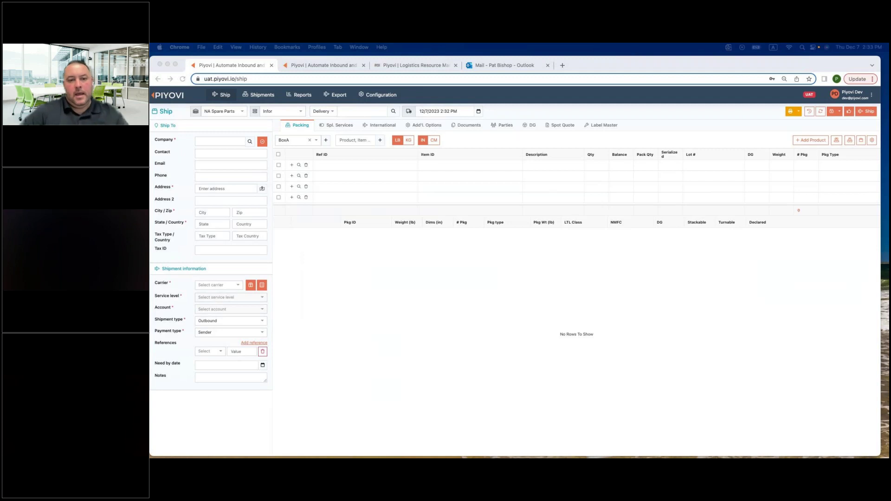
{"action": "left_click", "coordinate": [361, 111]}
{"action": "type", "text": "3452347SQ"}
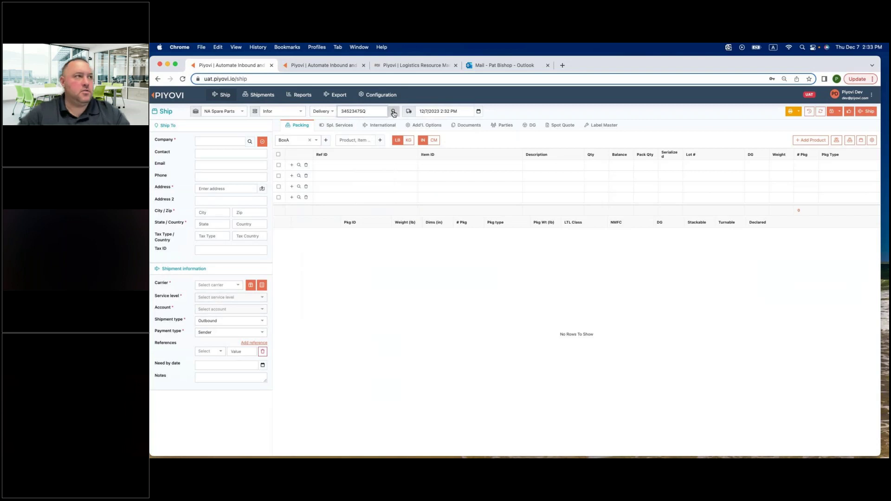
{"action": "left_click", "coordinate": [394, 113]}
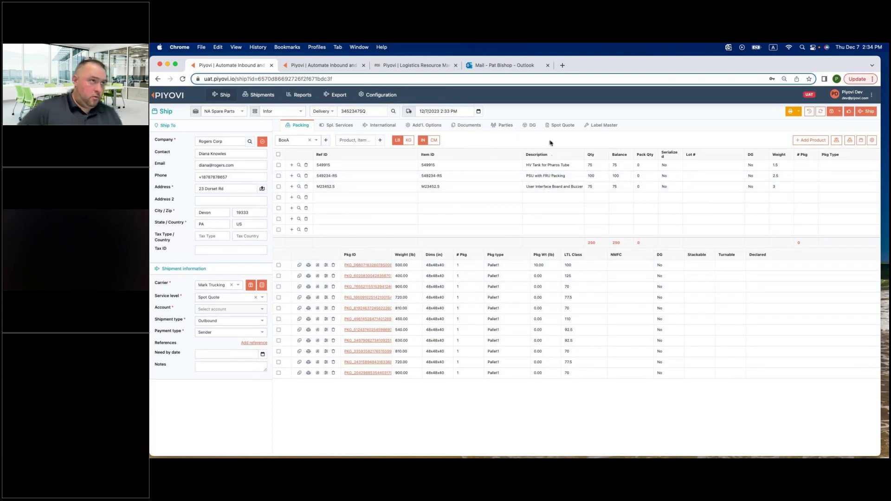
Start a new spot quote inviting DB Schenker, Mark Trucking and Demo Trucking.
{"action": "left_click", "coordinate": [555, 127]}
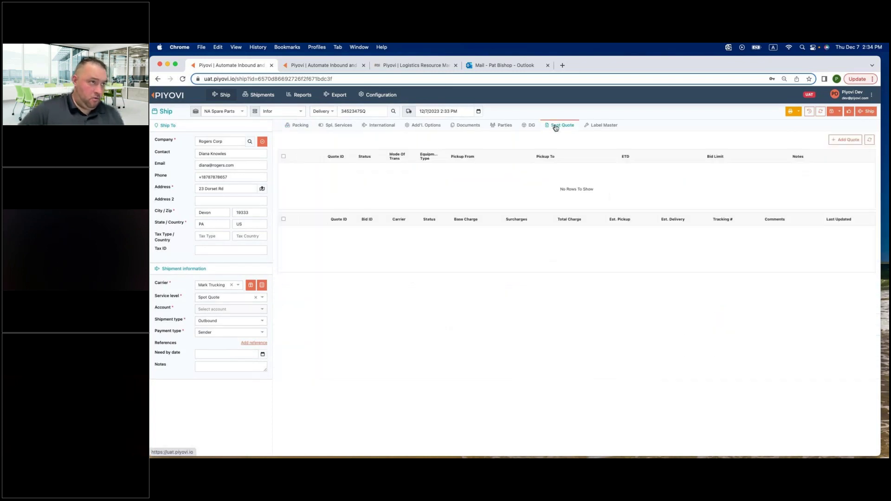
{"action": "left_click", "coordinate": [838, 140]}
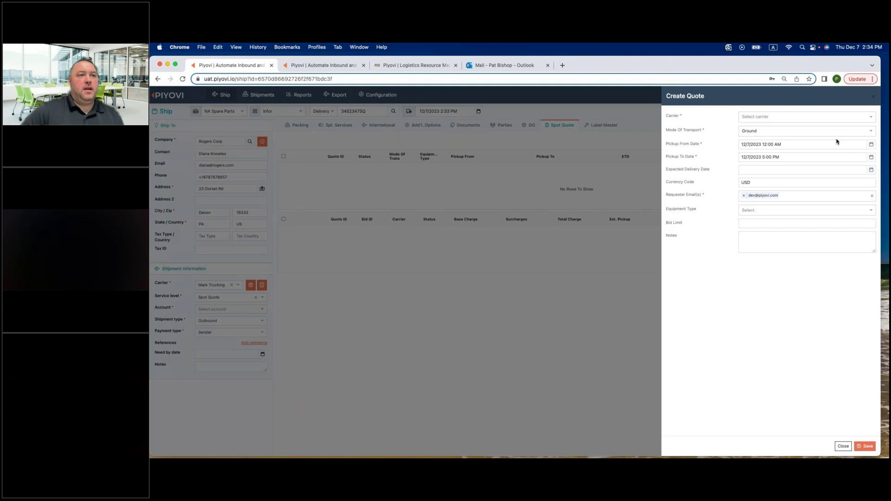
{"action": "left_click", "coordinate": [763, 118]}
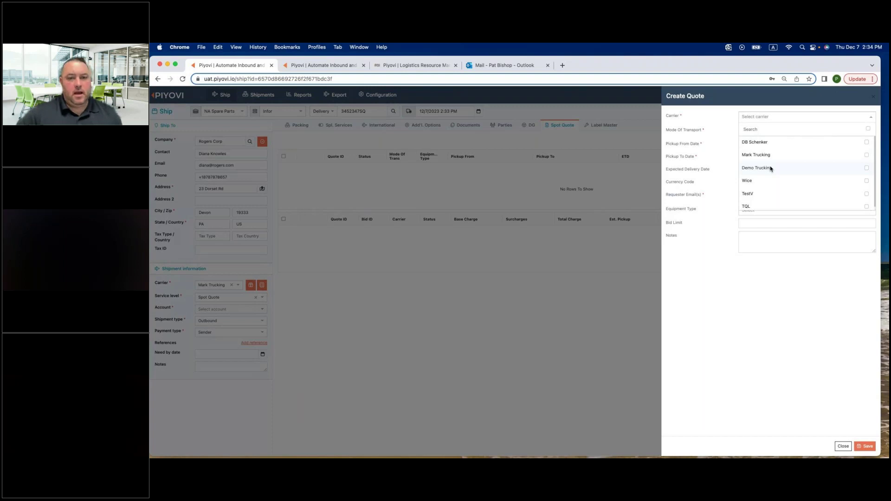
{"action": "left_click", "coordinate": [866, 142]}
{"action": "left_click", "coordinate": [866, 155]}
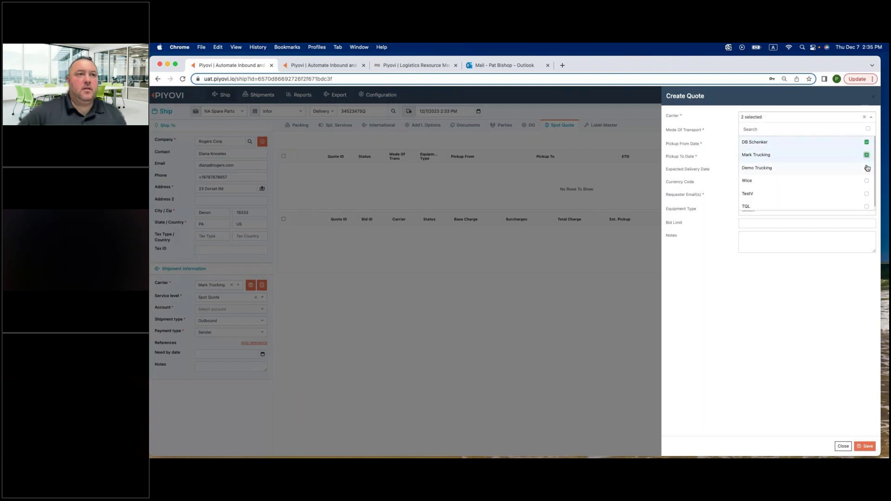
{"action": "left_click", "coordinate": [867, 168]}
{"action": "left_click", "coordinate": [726, 120]}
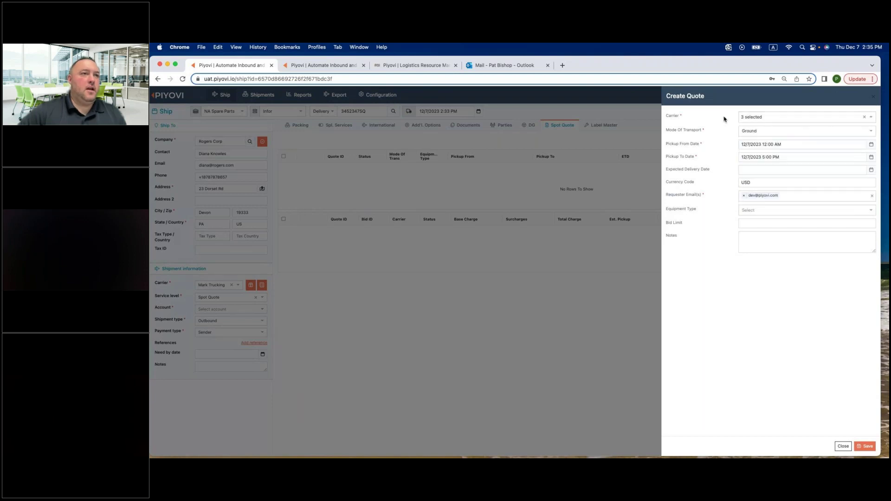
Choose Ground transport and set expected delivery to 12/11/2023 10:35 AM.
{"action": "left_click", "coordinate": [776, 131]}
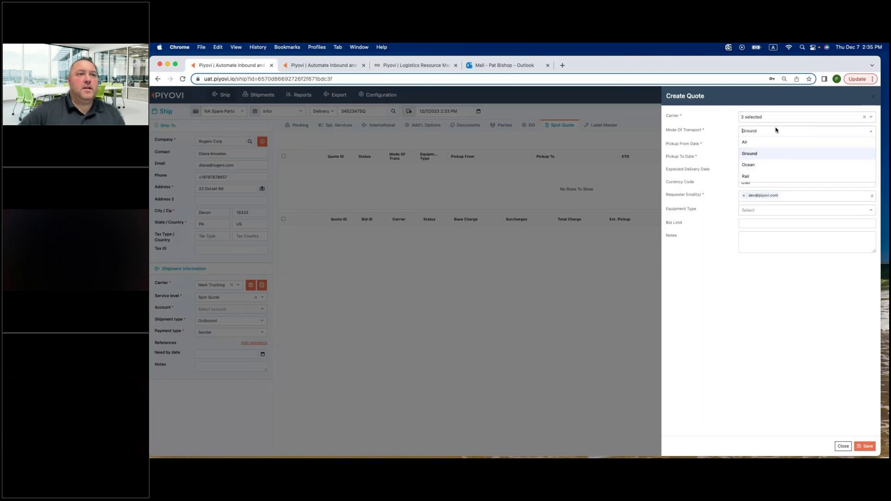
{"action": "left_click", "coordinate": [755, 157]}
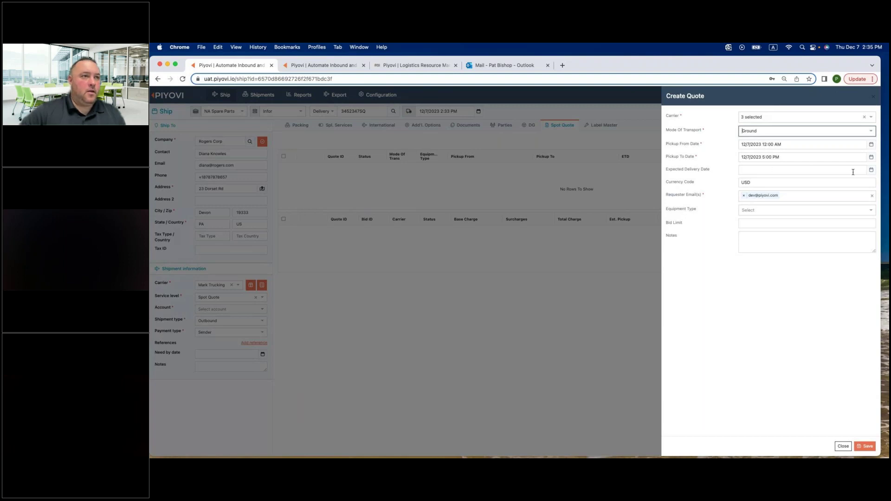
{"action": "left_click", "coordinate": [871, 170]}
{"action": "left_click", "coordinate": [756, 225]}
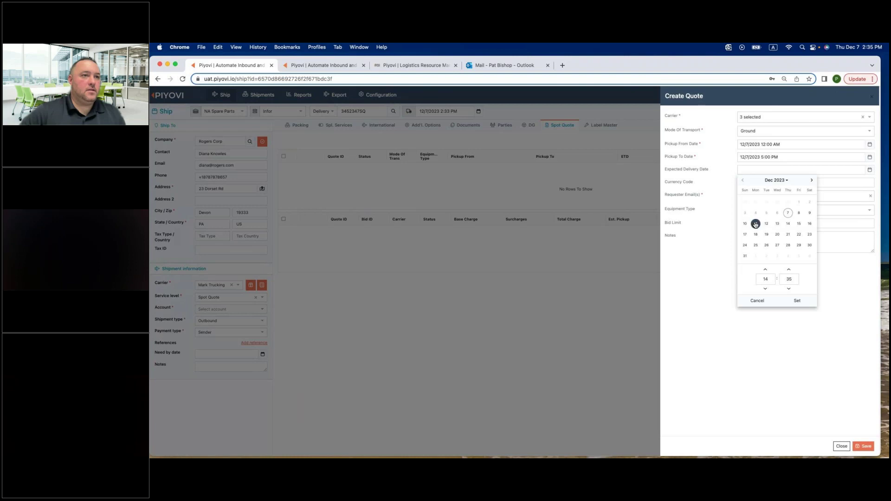
{"action": "left_click", "coordinate": [765, 289]}
{"action": "left_click", "coordinate": [766, 289]}
{"action": "left_click", "coordinate": [765, 289]}
{"action": "left_click", "coordinate": [788, 289]}
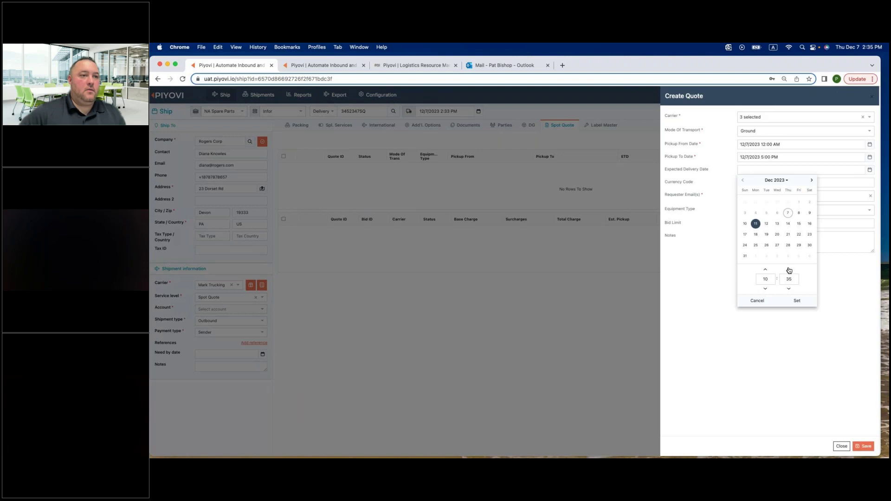
{"action": "left_click", "coordinate": [797, 301]}
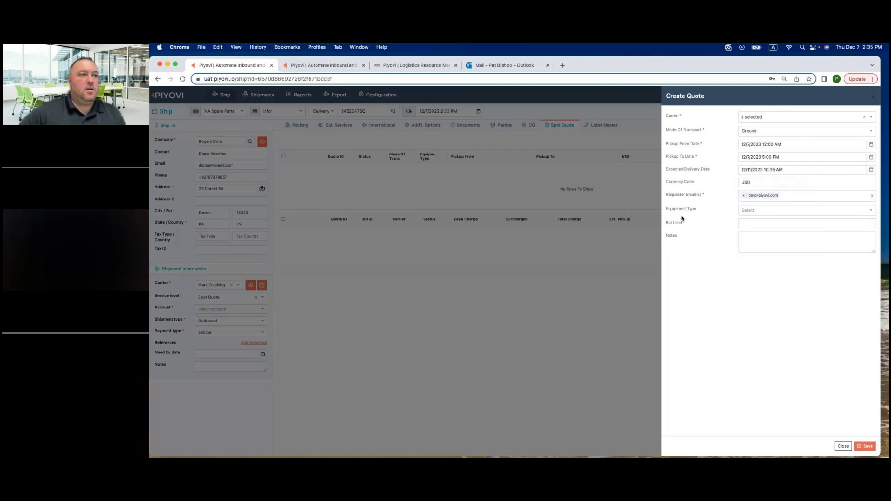
Set Dry Van equipment, a 2500 bid limit and a flexible-pickup note, then send the request.
{"action": "left_click", "coordinate": [768, 211]}
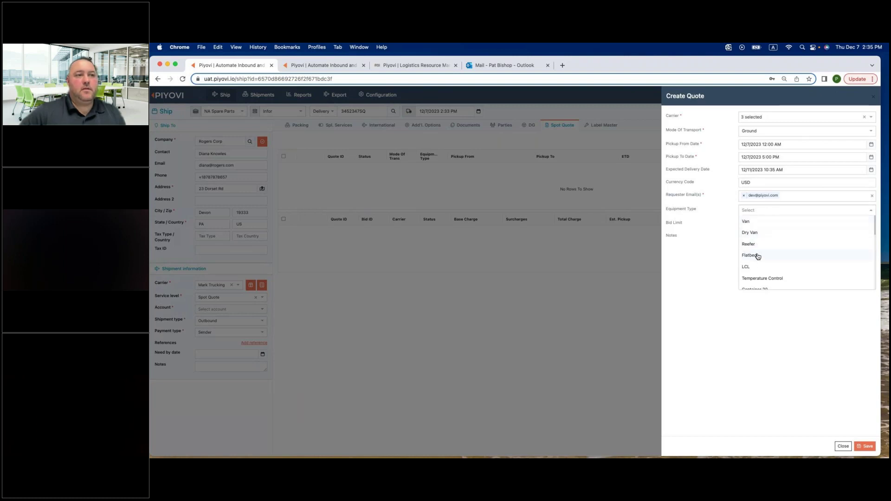
{"action": "scroll", "coordinate": [762, 256], "scroll_direction": "down", "scroll_amount": 1}
{"action": "scroll", "coordinate": [766, 258], "scroll_direction": "up", "scroll_amount": 1}
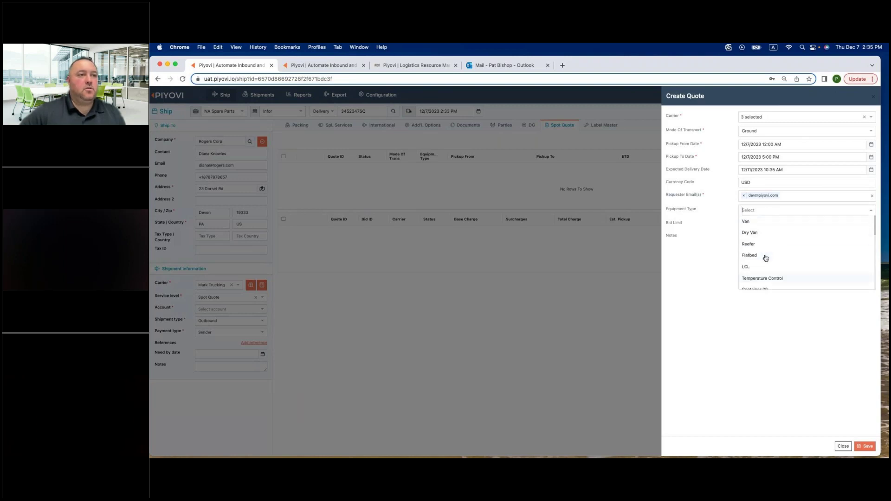
{"action": "left_click", "coordinate": [752, 233]}
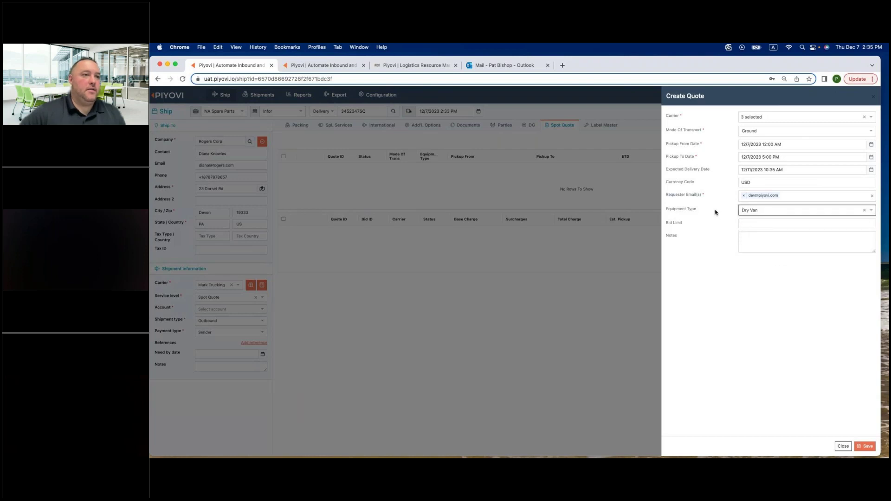
{"action": "left_click", "coordinate": [776, 223]}
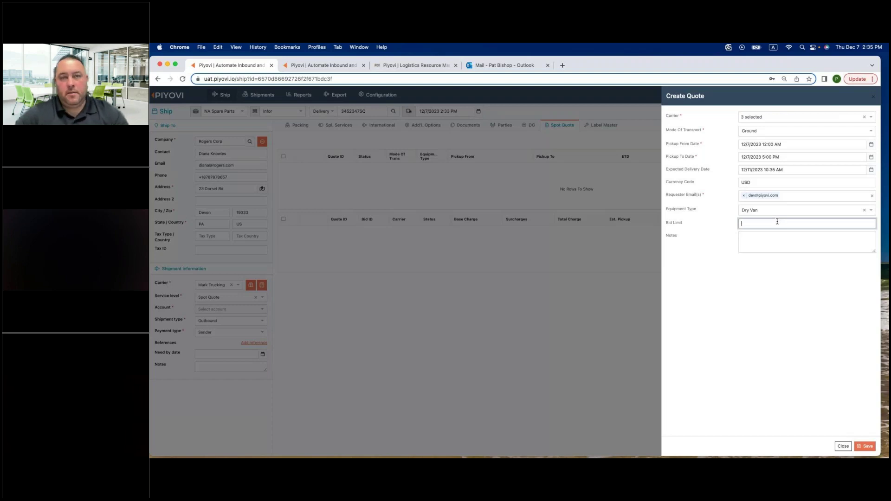
{"action": "type", "text": "2500"}
{"action": "left_click", "coordinate": [776, 238]}
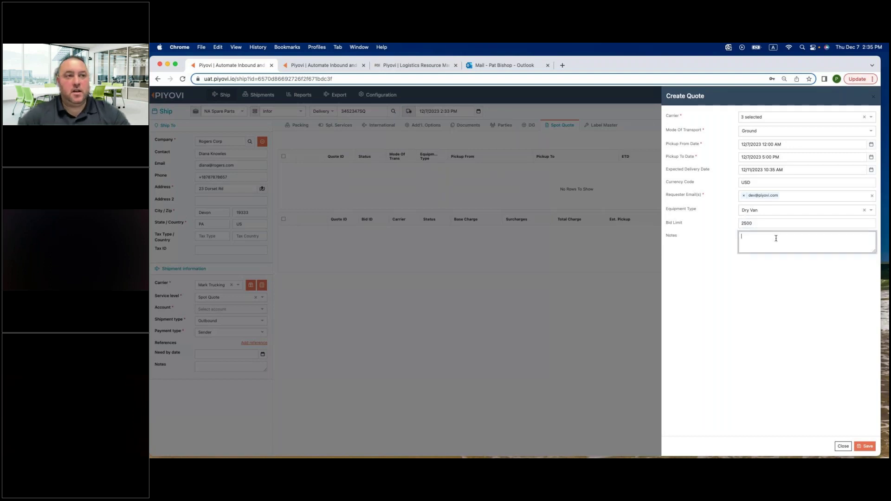
{"action": "type", "text": "flex"}
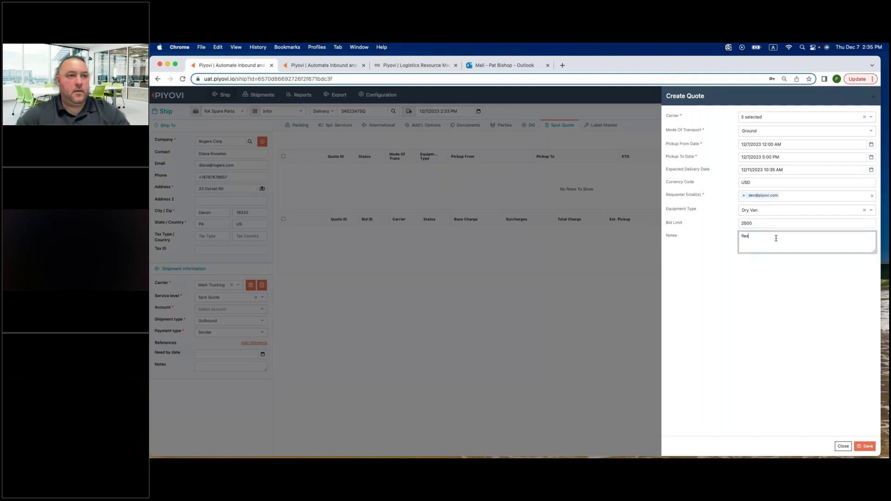
{"action": "type", "text": "ible on pickup"}
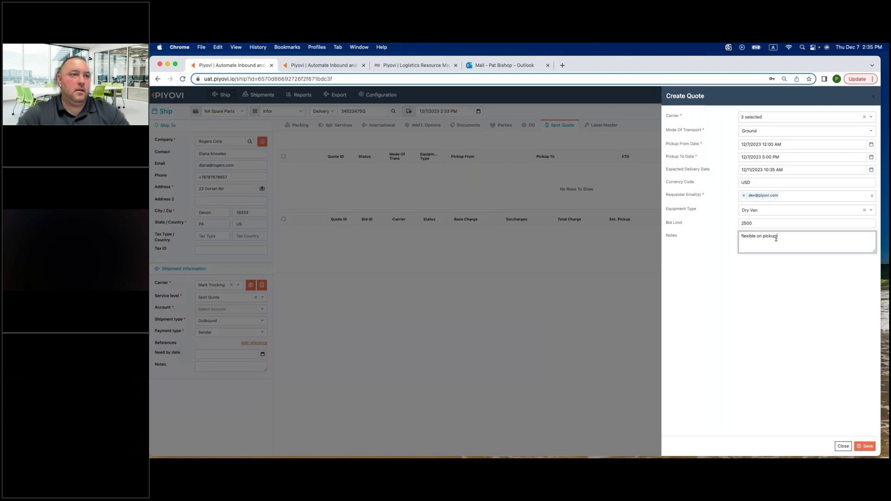
{"action": "type", "text": " date, if you hav"}
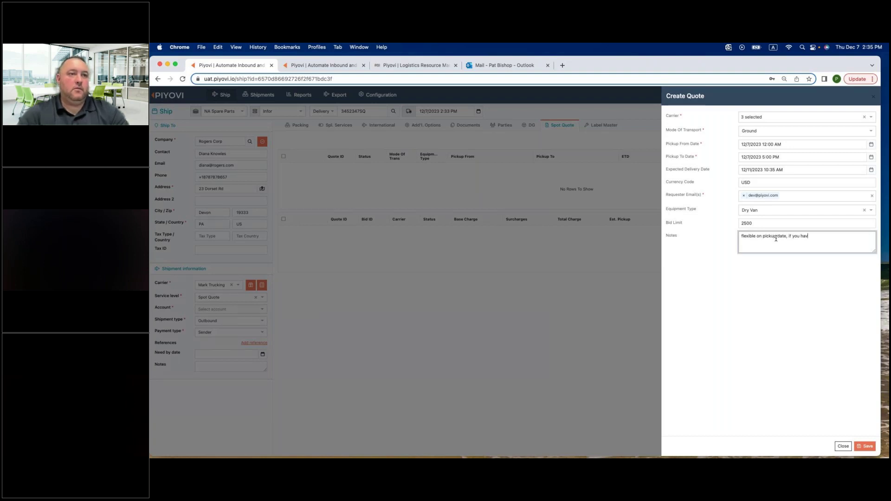
{"action": "type", "text": "e a truck around."}
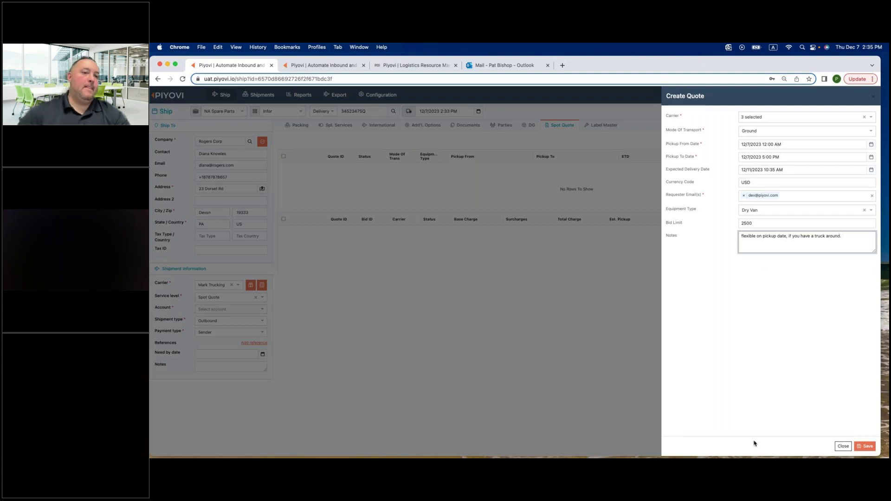
{"action": "left_click", "coordinate": [866, 447]}
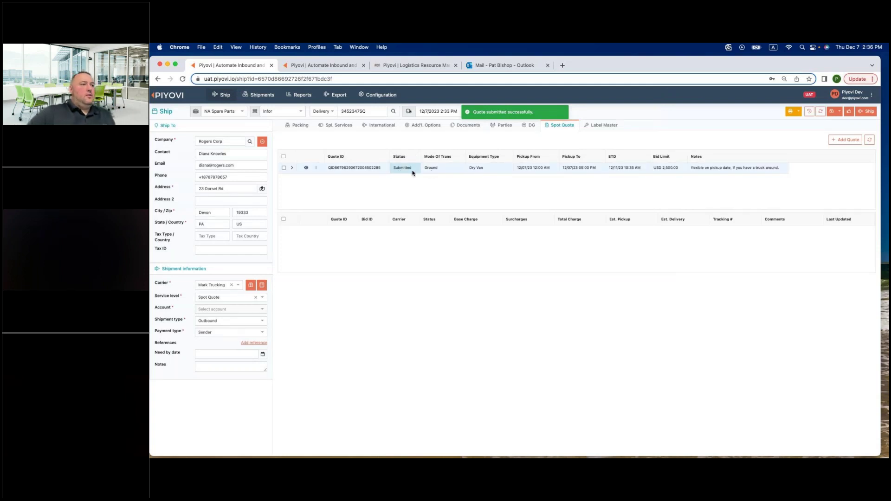
{"action": "left_click", "coordinate": [292, 169]}
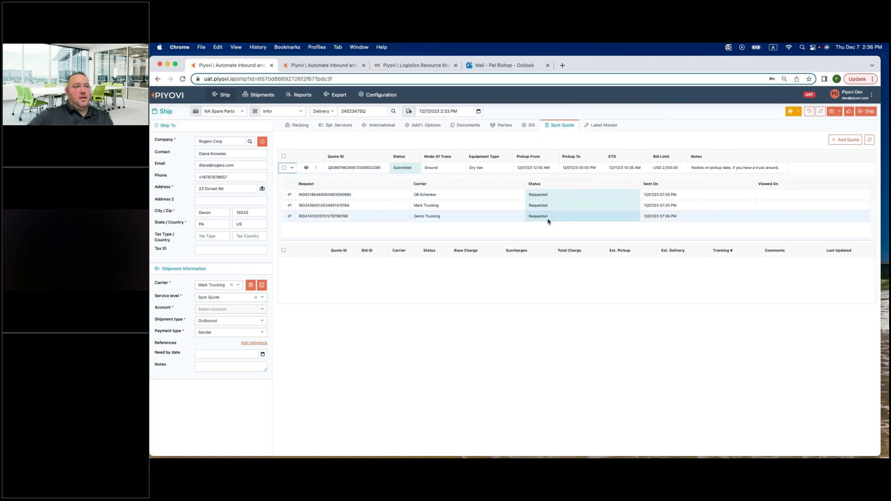
Find Mark Trucking's Piyovi bid invitation email in Outlook and follow its Submit Bid link.
{"action": "left_click", "coordinate": [495, 68]}
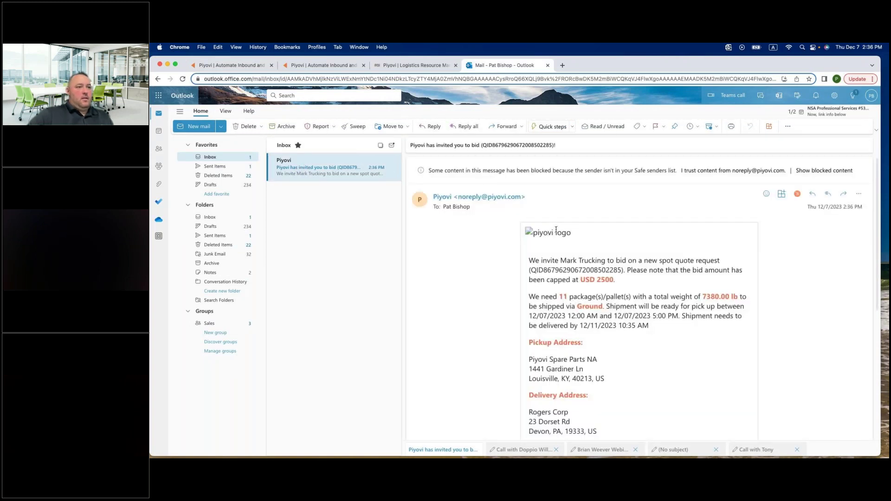
{"action": "scroll", "coordinate": [558, 229], "scroll_direction": "down", "scroll_amount": 1}
{"action": "scroll", "coordinate": [558, 229], "scroll_direction": "down", "scroll_amount": 1}
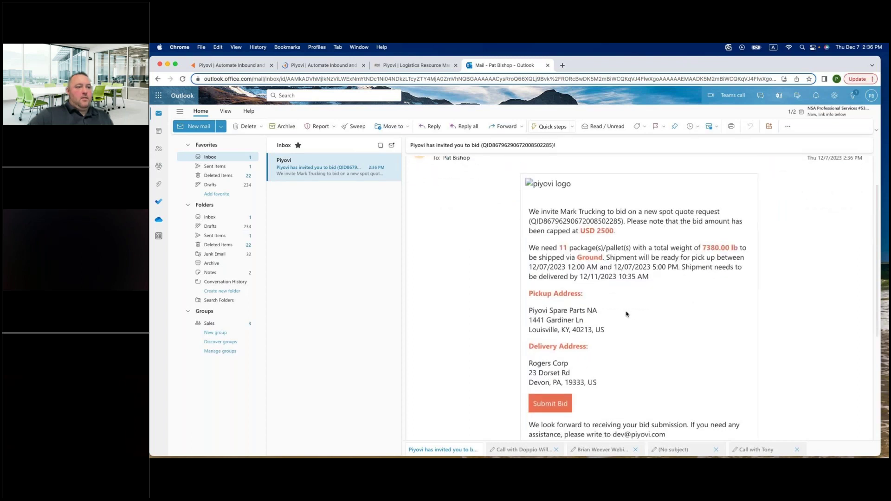
{"action": "scroll", "coordinate": [604, 384], "scroll_direction": "down", "scroll_amount": 1}
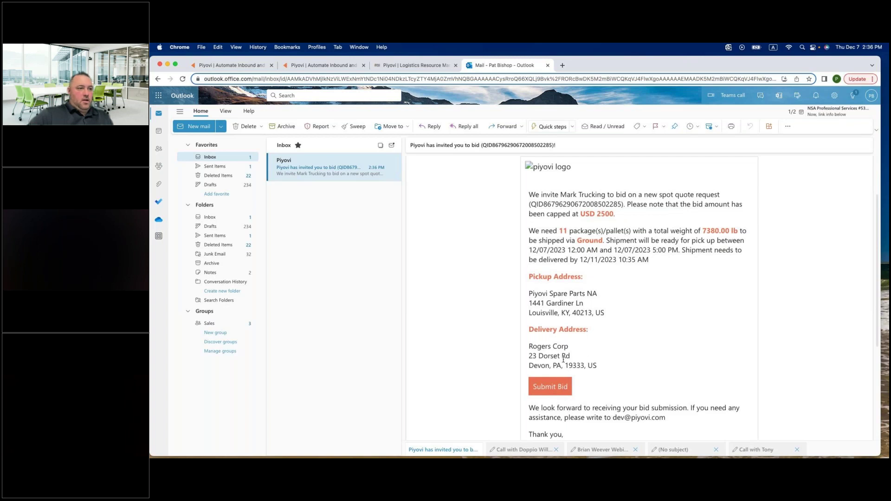
{"action": "left_click", "coordinate": [550, 389]}
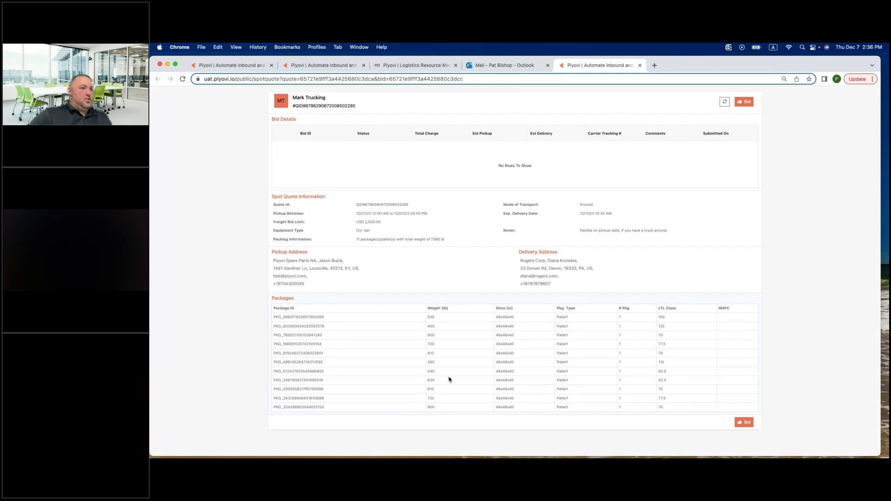
Start a bid and set the estimated pickup to 12/7/2023 3:00 PM.
{"action": "left_click_drag", "start_coordinate": [616, 216], "coordinate": [578, 207]}
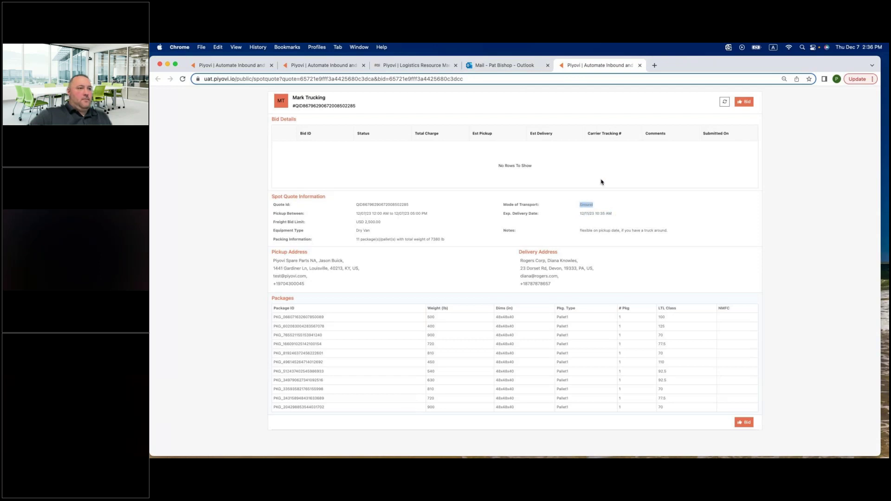
{"action": "left_click", "coordinate": [746, 102]}
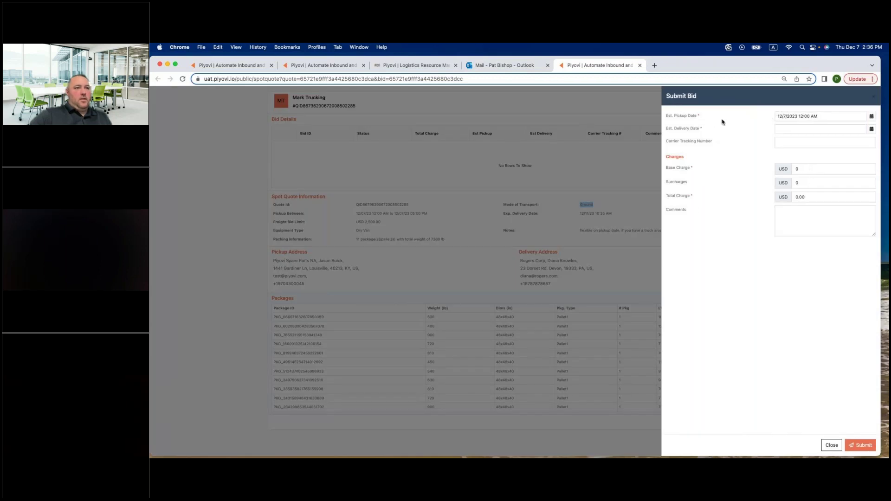
{"action": "left_click", "coordinate": [872, 117]}
{"action": "left_click", "coordinate": [803, 216]}
{"action": "left_click", "coordinate": [802, 217]}
{"action": "left_click", "coordinate": [802, 216]}
{"action": "left_click", "coordinate": [802, 216]}
{"action": "left_click", "coordinate": [803, 216]}
{"action": "left_click", "coordinate": [803, 216]}
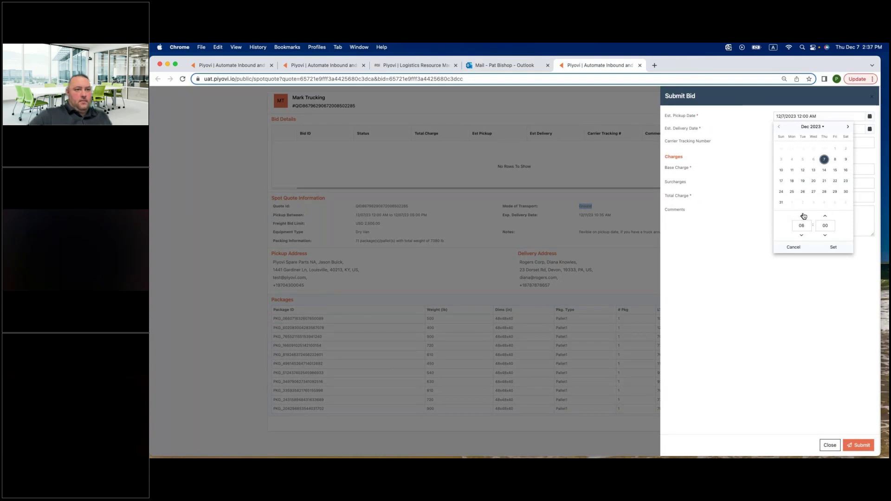
{"action": "left_click", "coordinate": [803, 216]}
{"action": "left_click", "coordinate": [834, 247]}
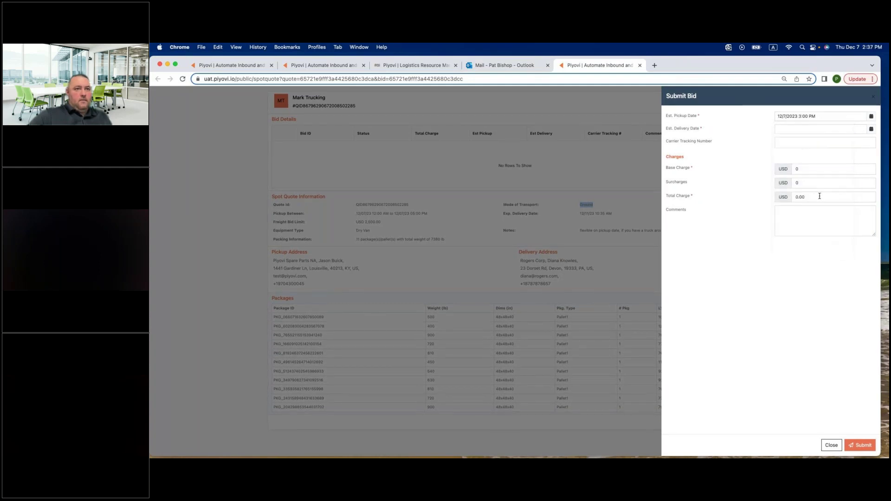
Set the estimated delivery to 12/11/2023 10:07 AM, correcting day and minutes.
{"action": "left_click", "coordinate": [871, 129]}
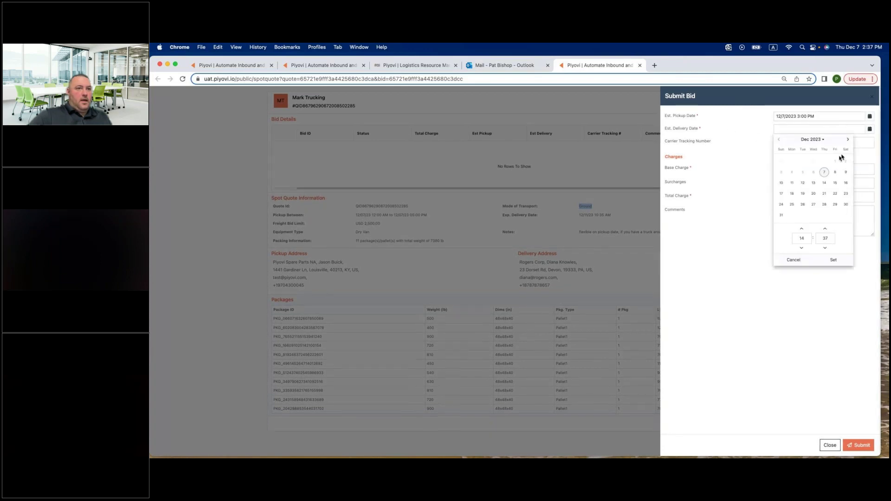
{"action": "left_click", "coordinate": [792, 183]}
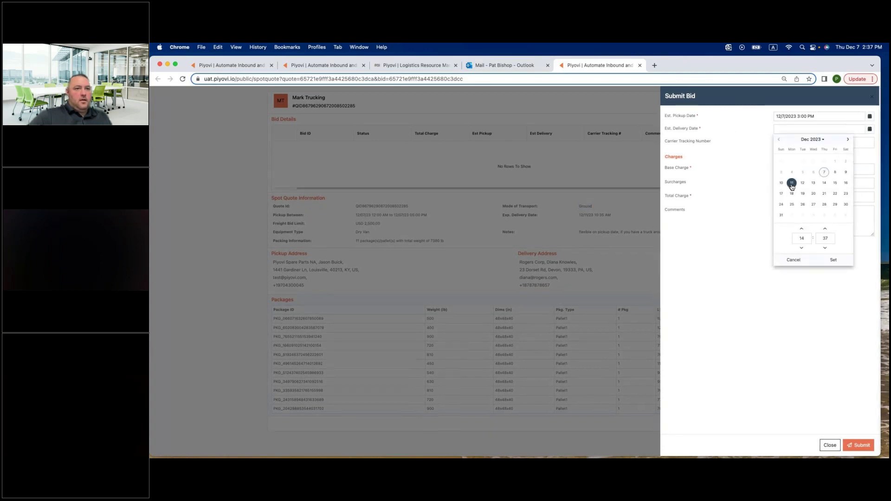
{"action": "left_click", "coordinate": [803, 230]}
{"action": "left_click", "coordinate": [803, 231]}
{"action": "left_click", "coordinate": [803, 230]}
{"action": "left_click", "coordinate": [804, 230]}
{"action": "left_click", "coordinate": [803, 230]}
{"action": "left_click", "coordinate": [803, 231]}
{"action": "left_click", "coordinate": [803, 230]}
{"action": "left_click", "coordinate": [834, 260]}
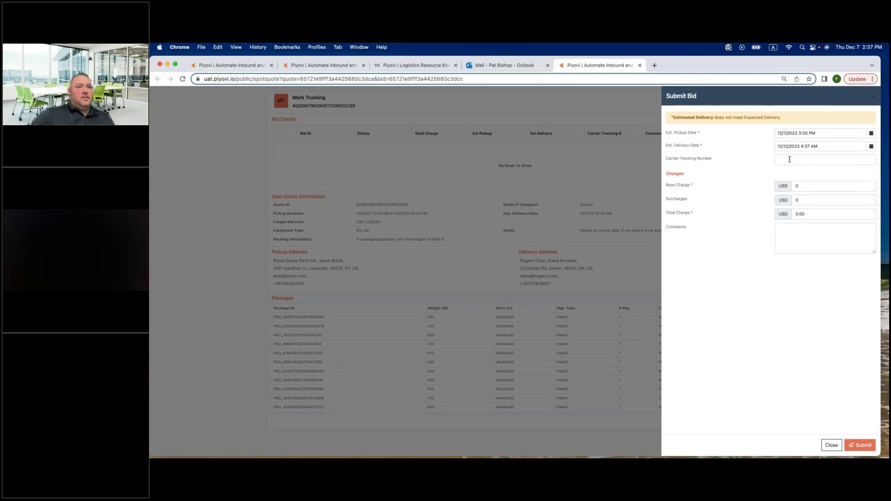
{"action": "left_click", "coordinate": [871, 147]}
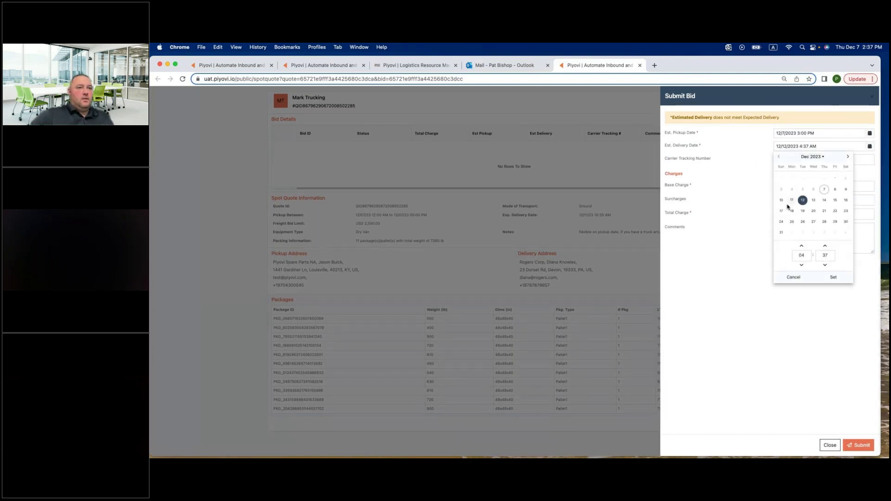
{"action": "left_click", "coordinate": [792, 200]}
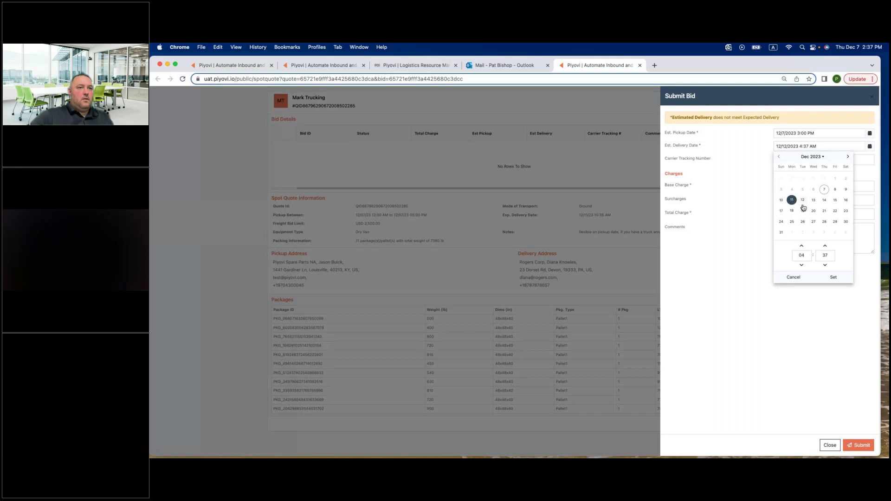
{"action": "left_click", "coordinate": [802, 246]}
{"action": "left_click", "coordinate": [802, 246]}
{"action": "left_click", "coordinate": [833, 277]}
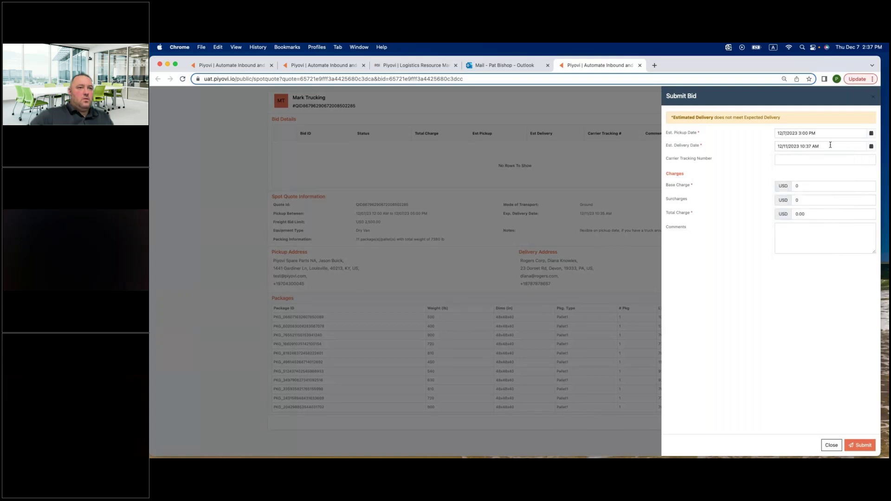
{"action": "left_click", "coordinate": [872, 146]}
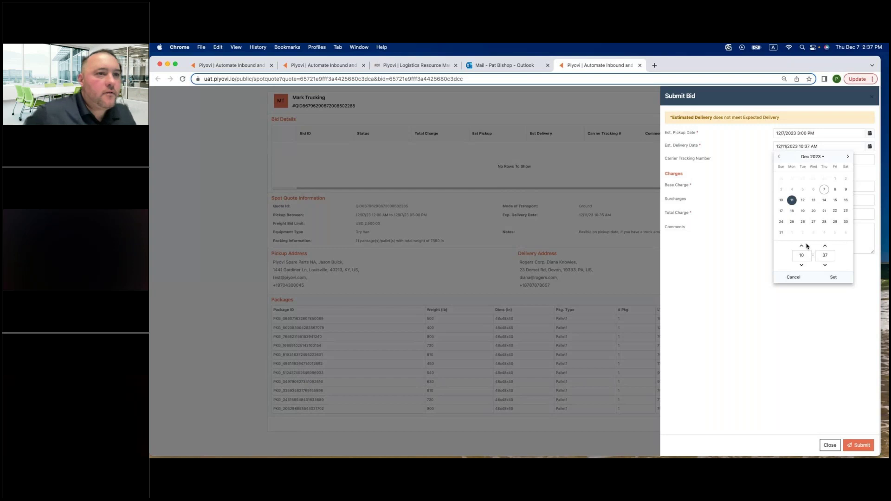
{"action": "left_click", "coordinate": [827, 266]}
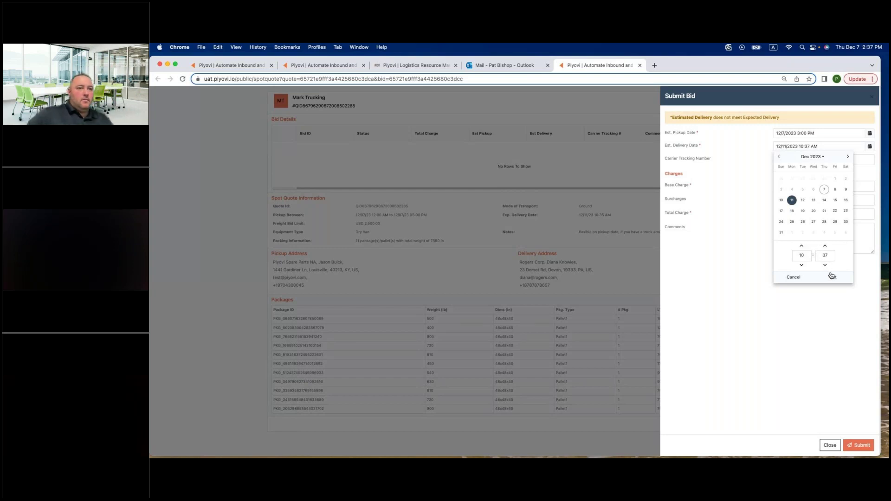
{"action": "left_click", "coordinate": [834, 277]}
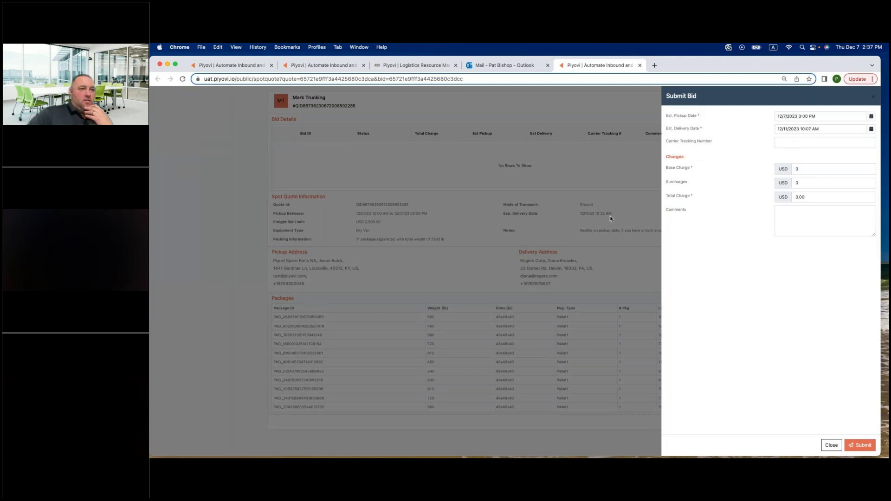
Enter a carrier tracking number, base charge 1500 and an all-in-rate comment, then submit.
{"action": "left_click", "coordinate": [783, 142]}
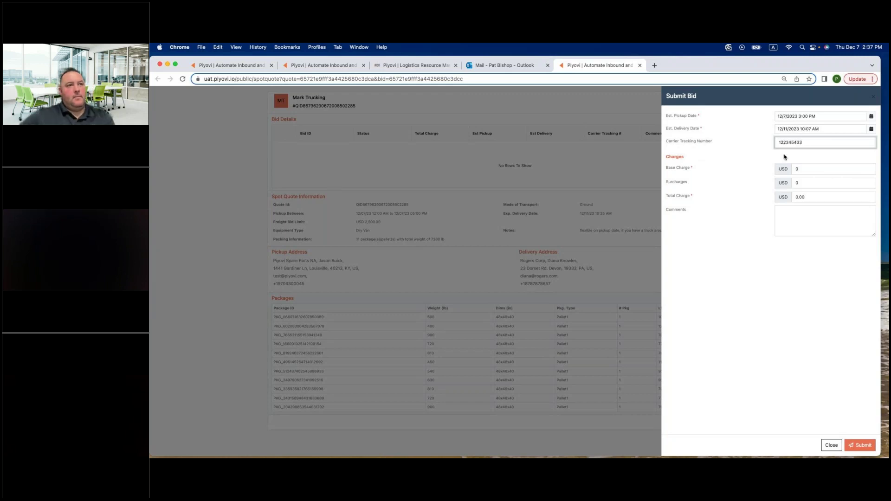
{"action": "type", "text": "122345433"}
{"action": "left_click", "coordinate": [806, 168]}
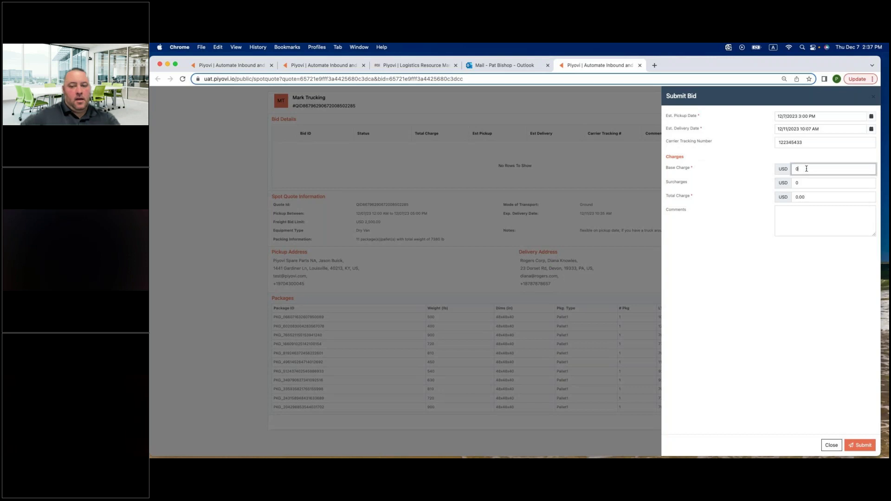
{"action": "type", "text": "1500"}
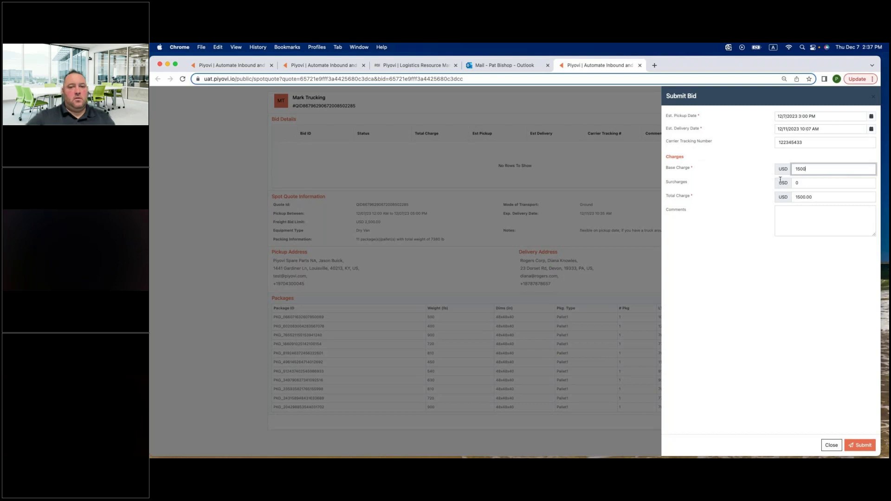
{"action": "left_click", "coordinate": [803, 220]}
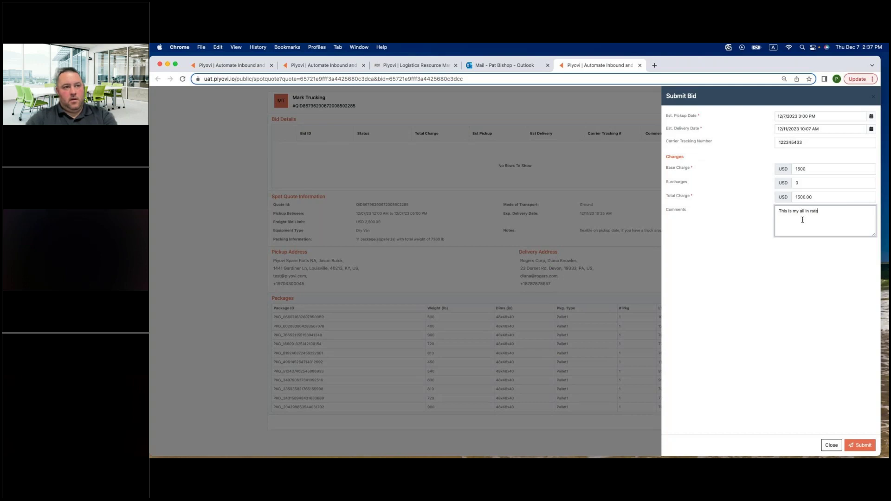
{"action": "left_click", "coordinate": [862, 446]}
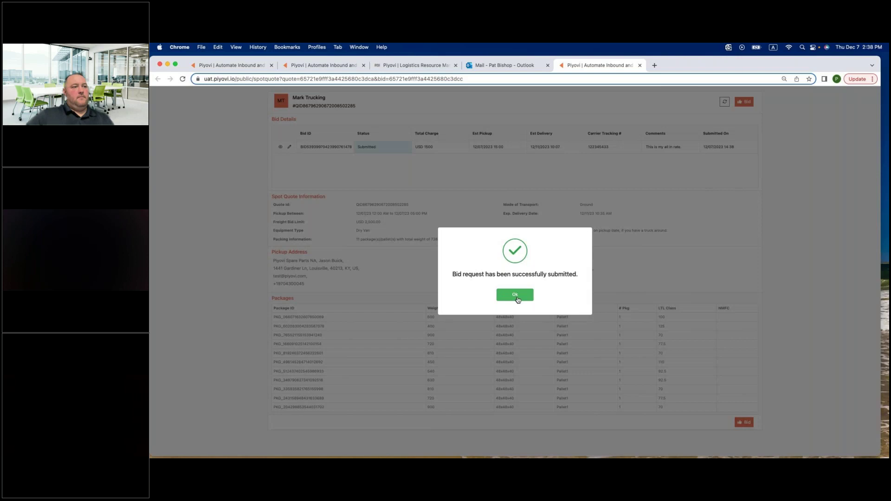
Reload the shipment's spot quotes and accept Mark Trucking's USD 1,500 bid.
{"action": "left_click", "coordinate": [516, 296]}
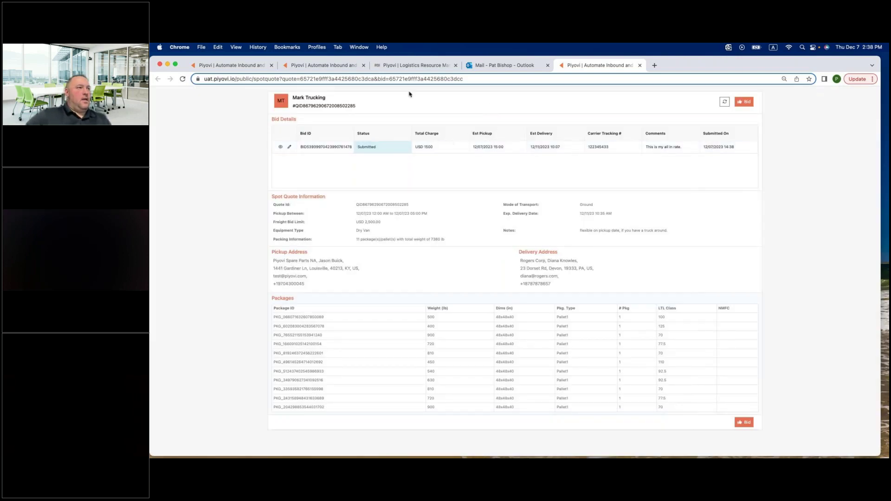
{"action": "left_click", "coordinate": [230, 66]}
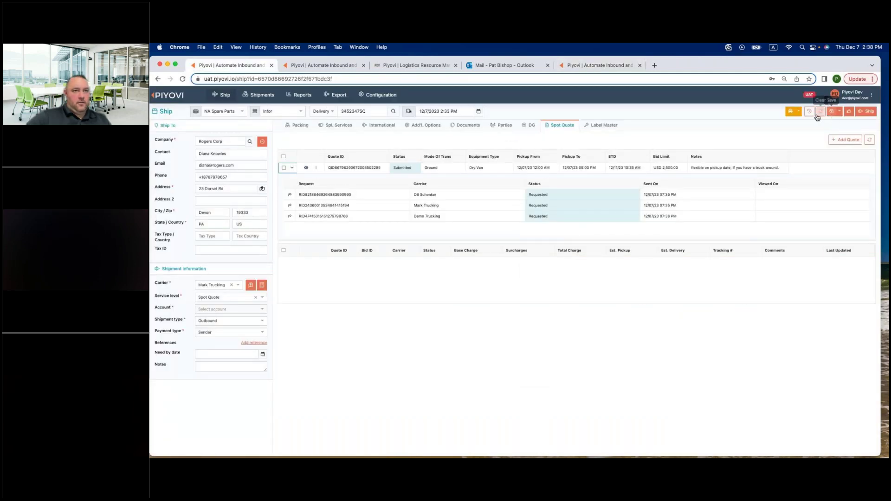
{"action": "left_click", "coordinate": [869, 140]}
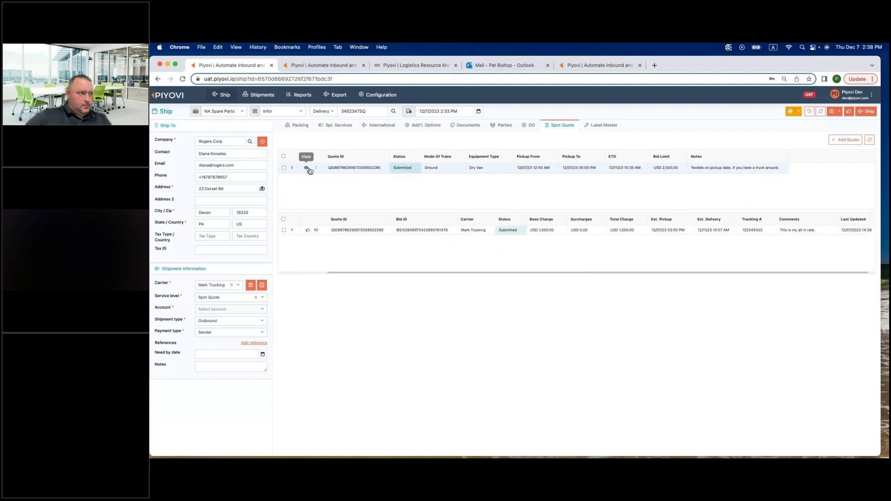
{"action": "left_click", "coordinate": [292, 169]}
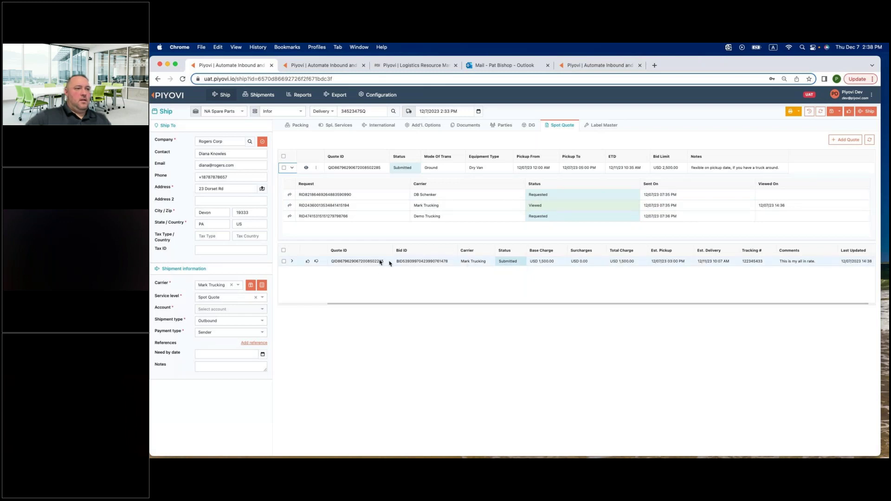
{"action": "left_click", "coordinate": [291, 261]}
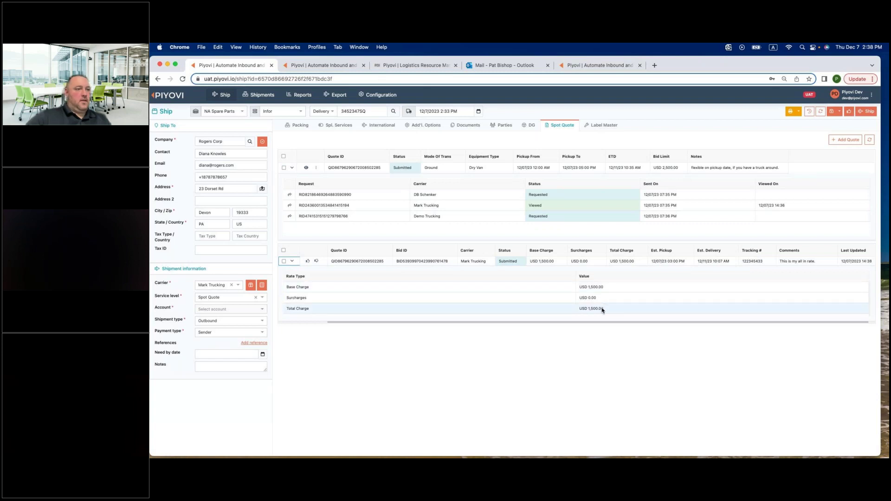
{"action": "left_click", "coordinate": [309, 261]}
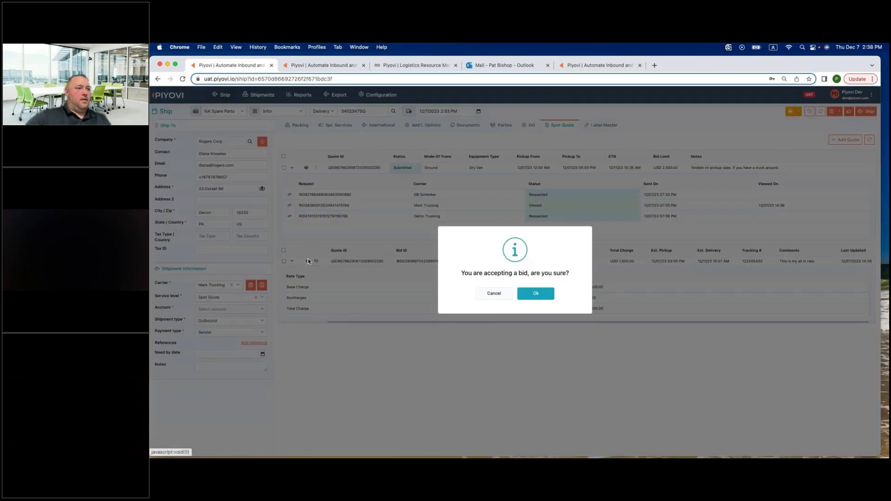
{"action": "left_click", "coordinate": [547, 295]}
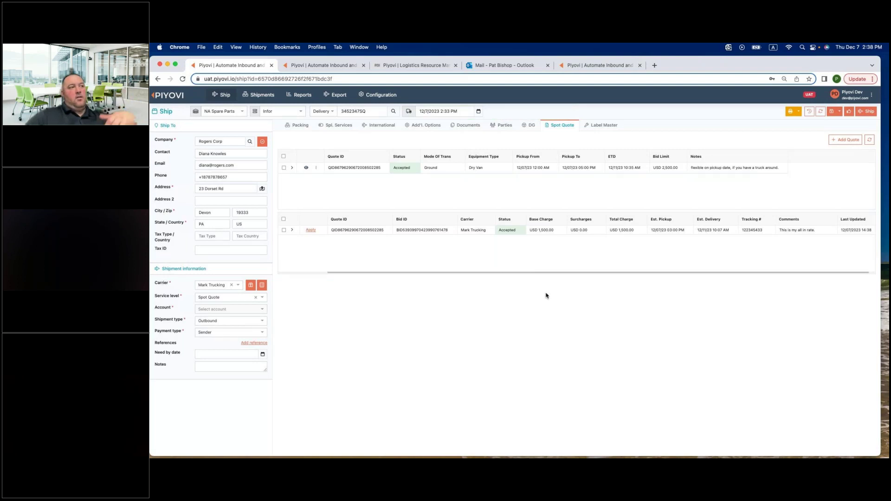
{"action": "left_click", "coordinate": [473, 68]}
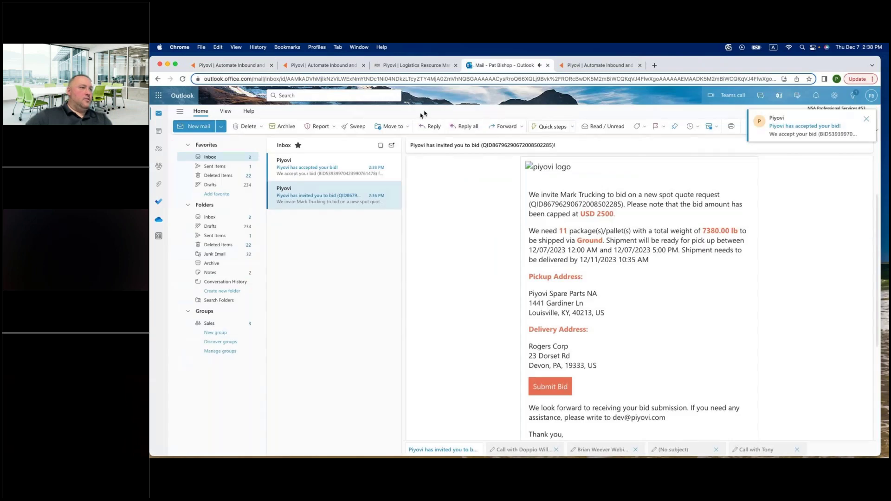
{"action": "left_click", "coordinate": [325, 168]}
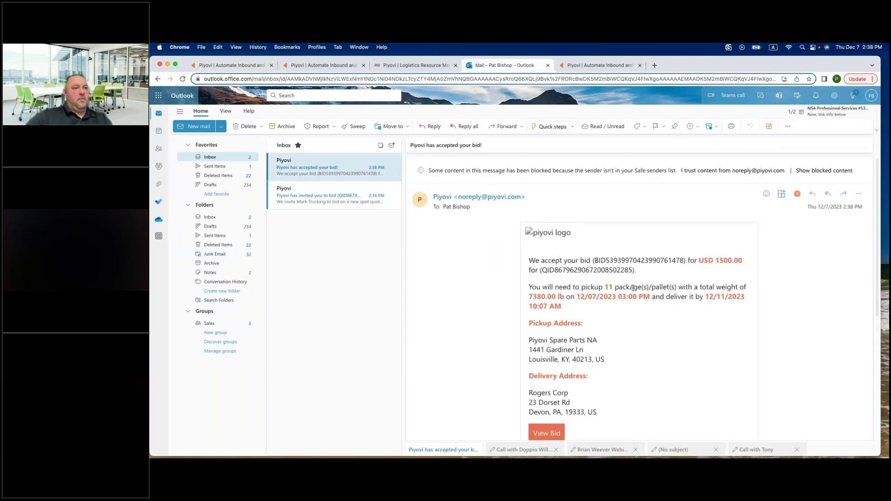
{"action": "scroll", "coordinate": [592, 311], "scroll_direction": "down", "scroll_amount": 3}
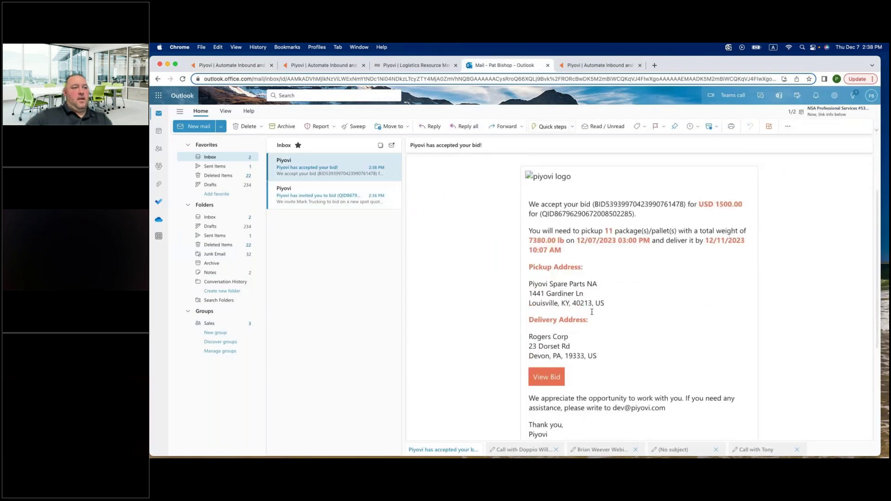
{"action": "scroll", "coordinate": [589, 306], "scroll_direction": "up", "scroll_amount": 3}
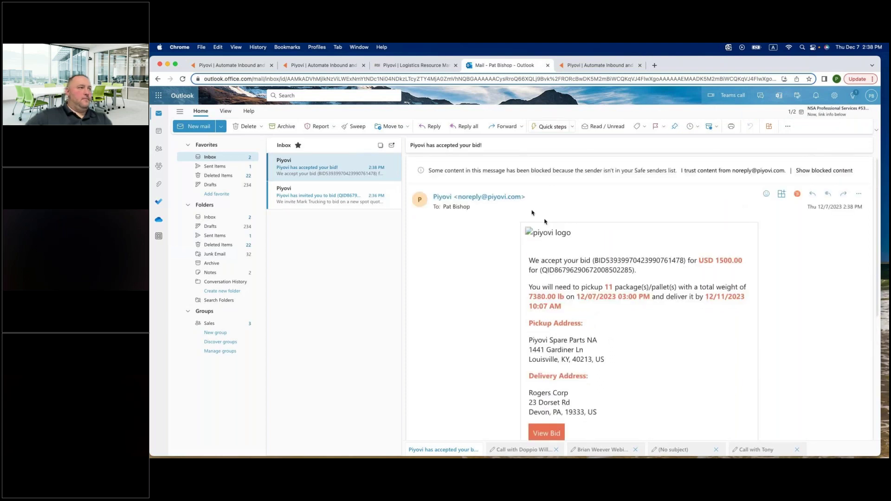
{"action": "left_click", "coordinate": [241, 68]}
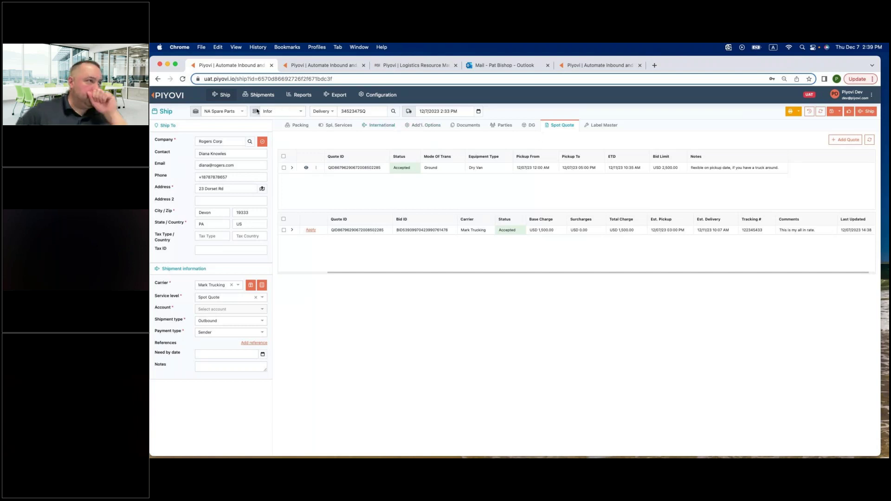
Start a new shipment and fill Ship To with the Knightriders address found by '84 hig'.
{"action": "left_click", "coordinate": [821, 113]}
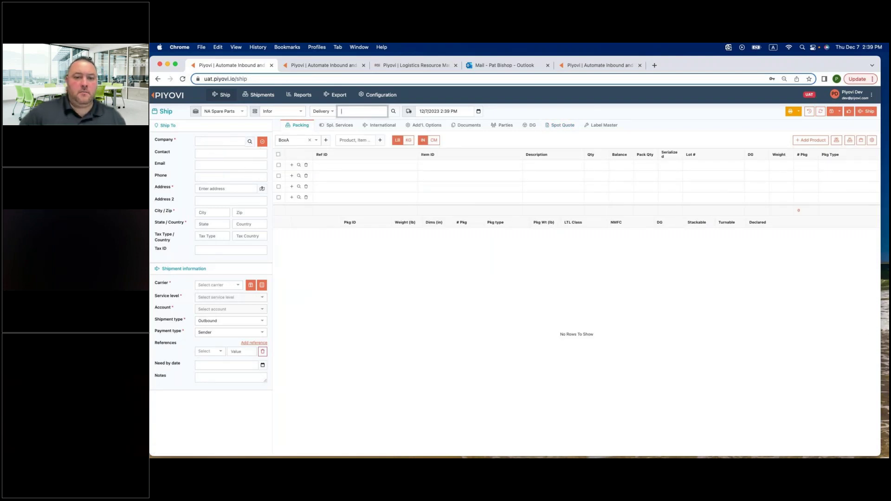
{"action": "left_click", "coordinate": [262, 144]}
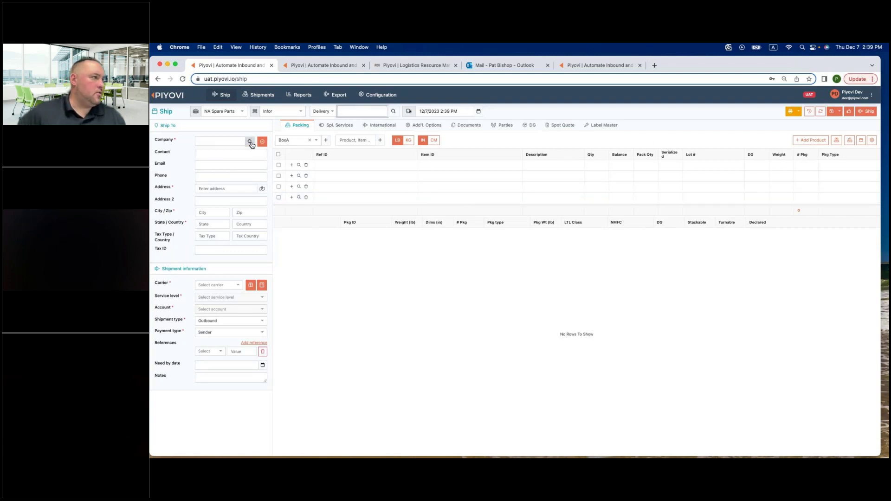
{"action": "left_click", "coordinate": [371, 122]}
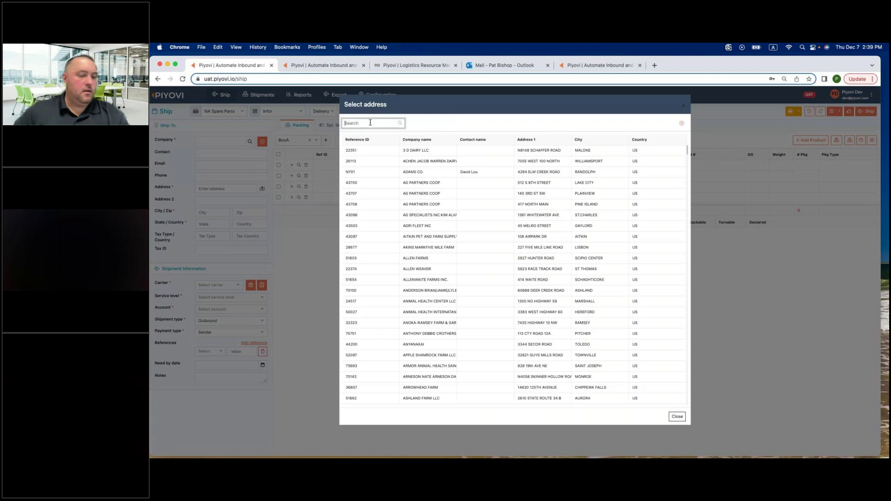
{"action": "type", "text": "84"}
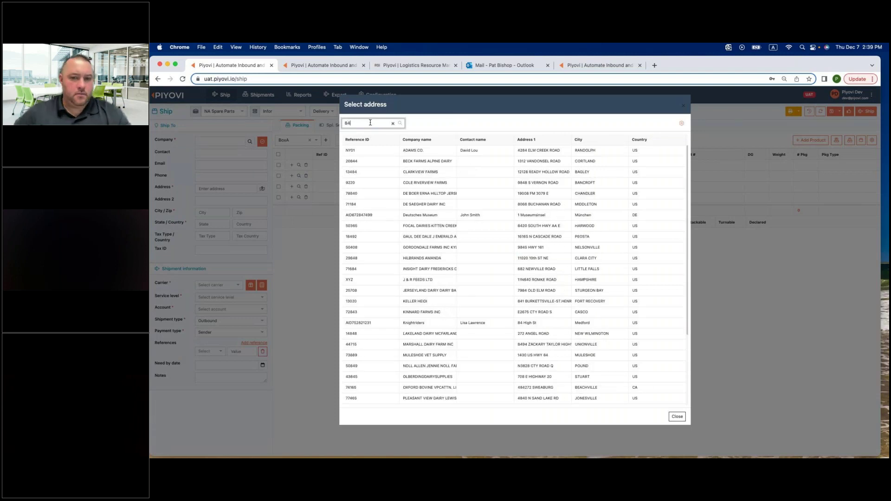
{"action": "type", "text": " high"}
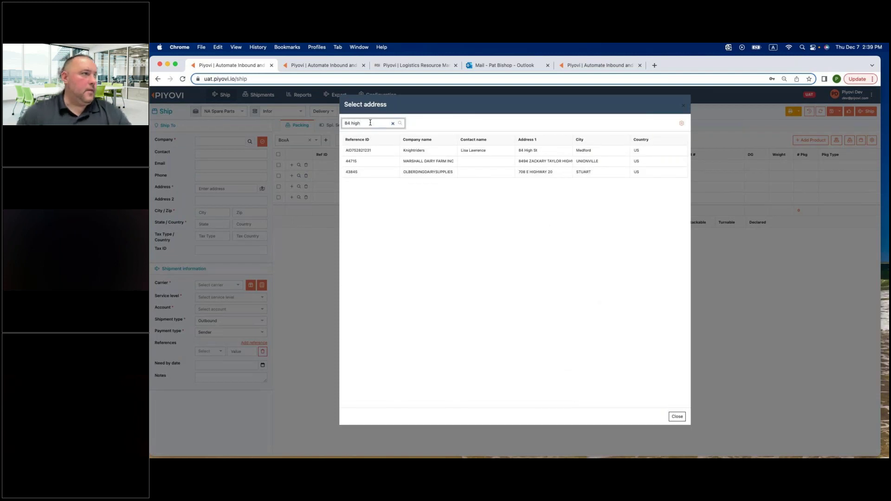
{"action": "left_click", "coordinate": [423, 151]}
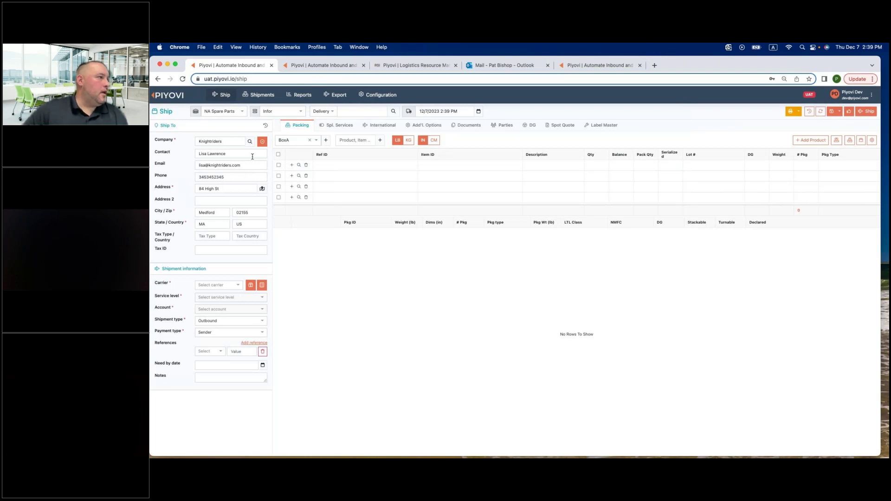
Add suite STE 203 to the ship-to address, revalidate, and apply the ZIP+4 match.
{"action": "left_click", "coordinate": [262, 144]}
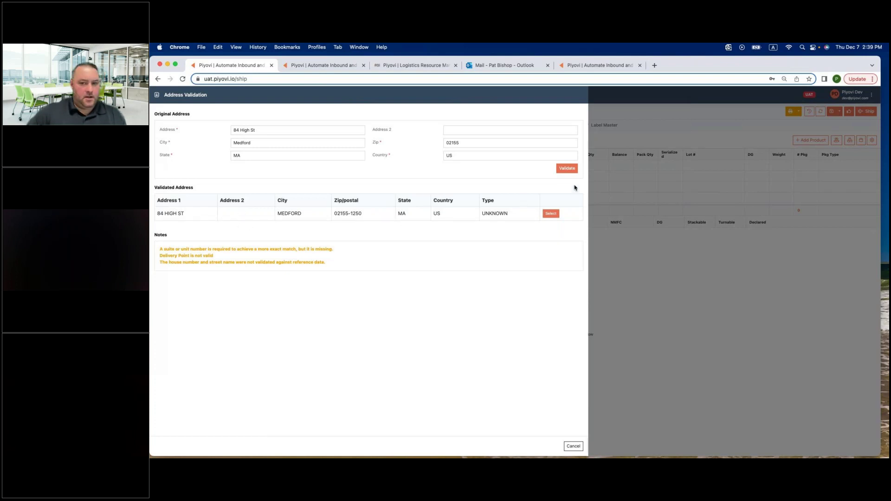
{"action": "left_click", "coordinate": [523, 130]}
{"action": "type", "text": "STE 2"}
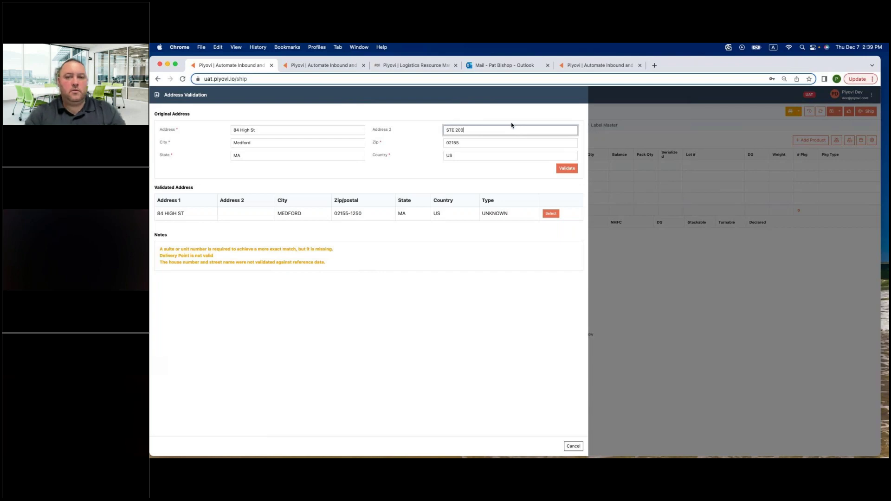
{"action": "type", "text": "03"}
{"action": "left_click", "coordinate": [566, 170]}
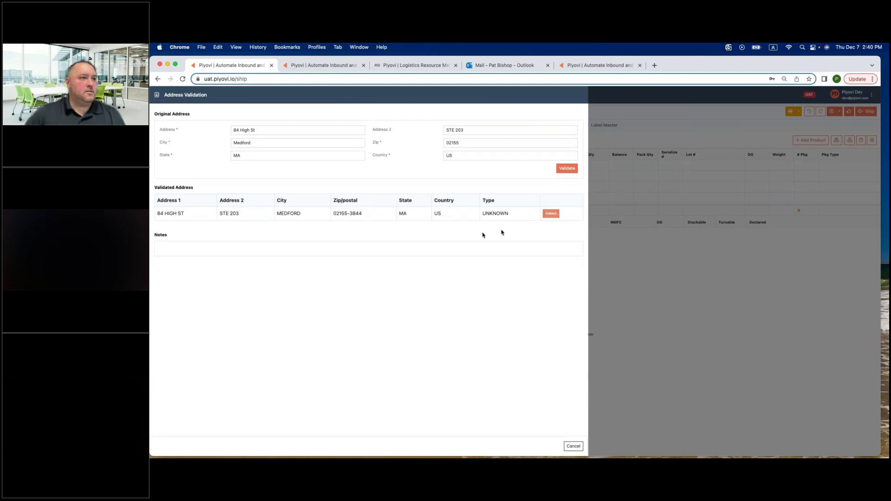
{"action": "left_click", "coordinate": [551, 215]}
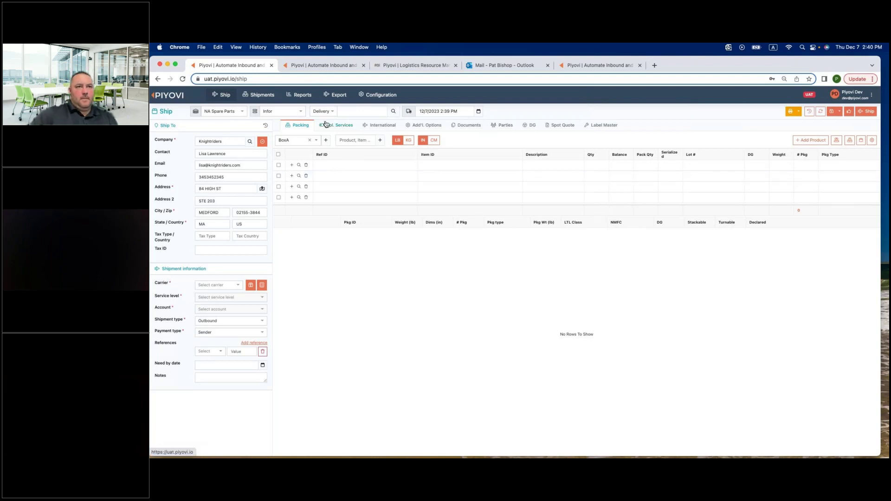
Log in to app.piyovi.io in the second tab with the saved e-mail and password.
{"action": "left_click", "coordinate": [304, 69]}
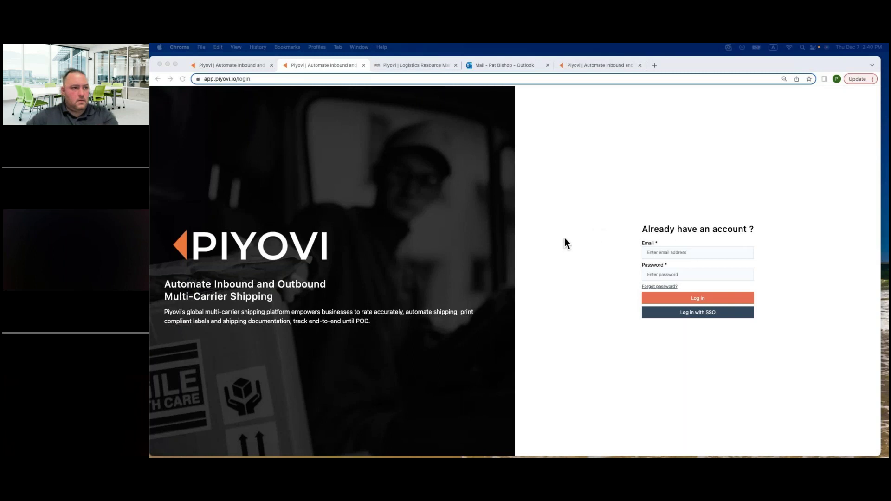
{"action": "left_click", "coordinate": [661, 253]}
{"action": "key", "text": "super+v"}
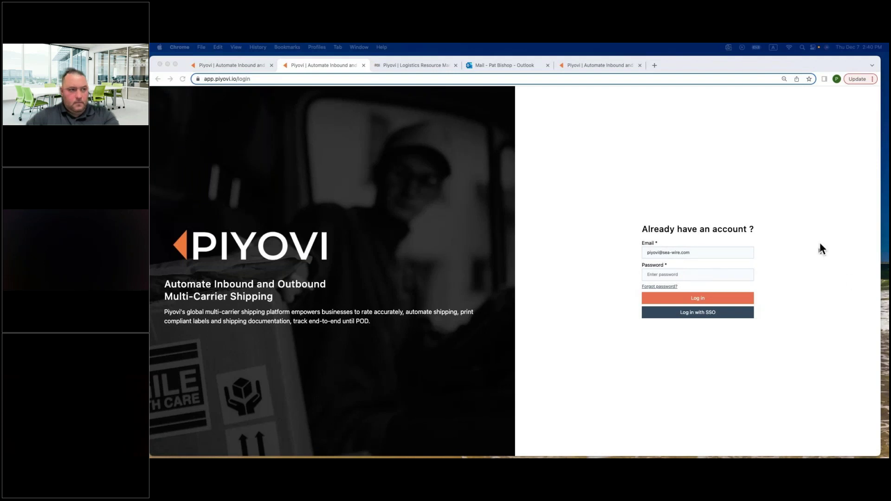
{"action": "left_click", "coordinate": [737, 274]}
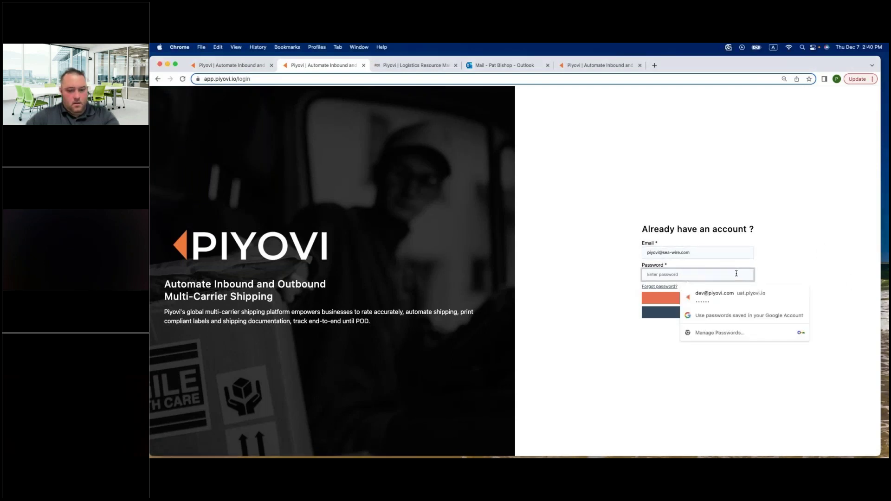
{"action": "key", "text": "super+v"}
{"action": "left_click", "coordinate": [723, 295]}
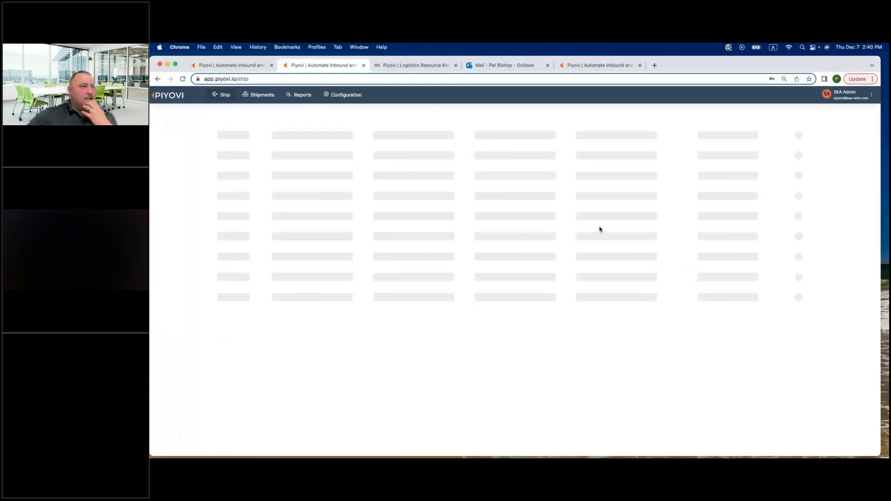
Open the Shipments list and begin creating a new filter.
{"action": "left_click", "coordinate": [257, 98]}
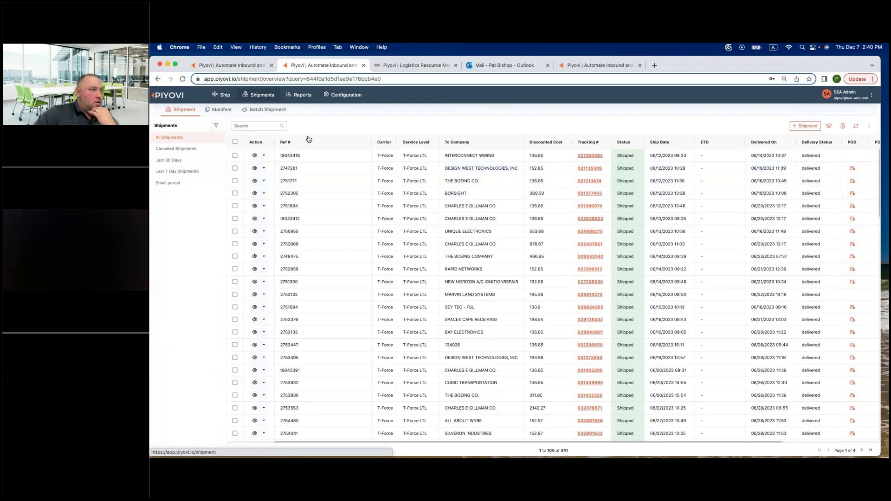
{"action": "left_click_drag", "start_coordinate": [671, 66], "coordinate": [680, 65]}
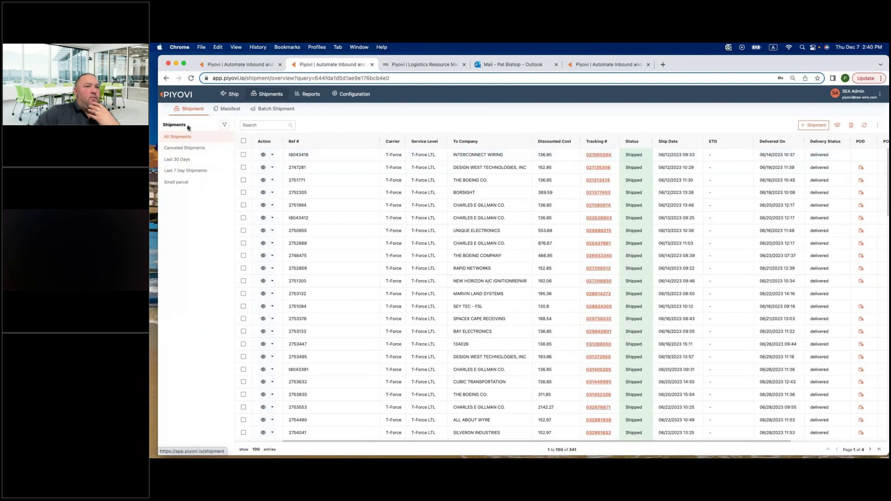
{"action": "left_click", "coordinate": [225, 125]}
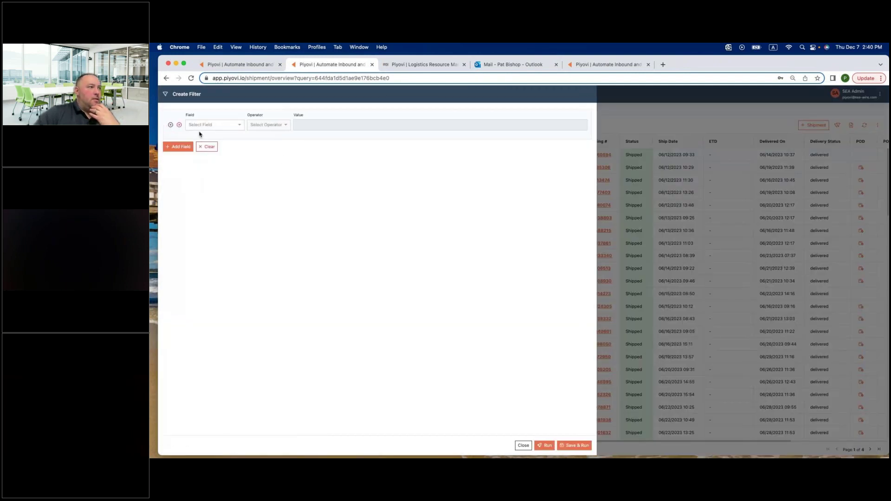
Discard the filter, show Last 7 Day Shipments, and auto-size all table columns.
{"action": "left_click", "coordinate": [523, 446]}
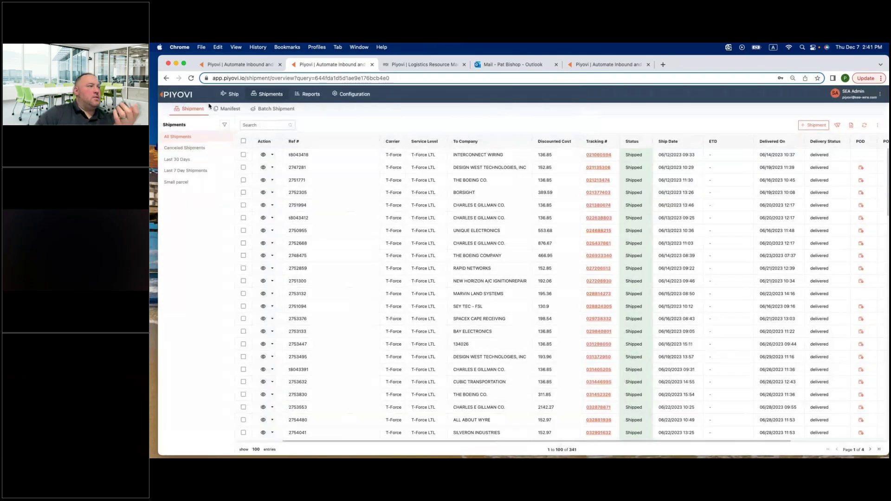
{"action": "left_click", "coordinate": [190, 172]}
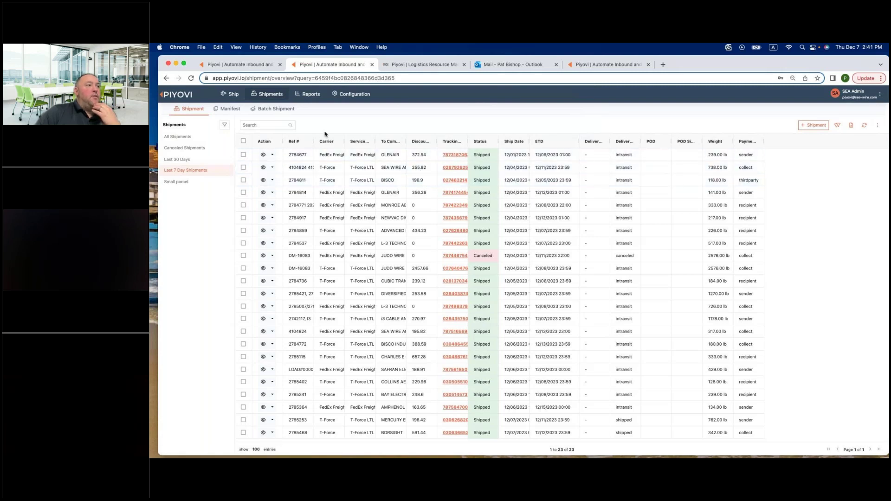
{"action": "left_click", "coordinate": [878, 126]}
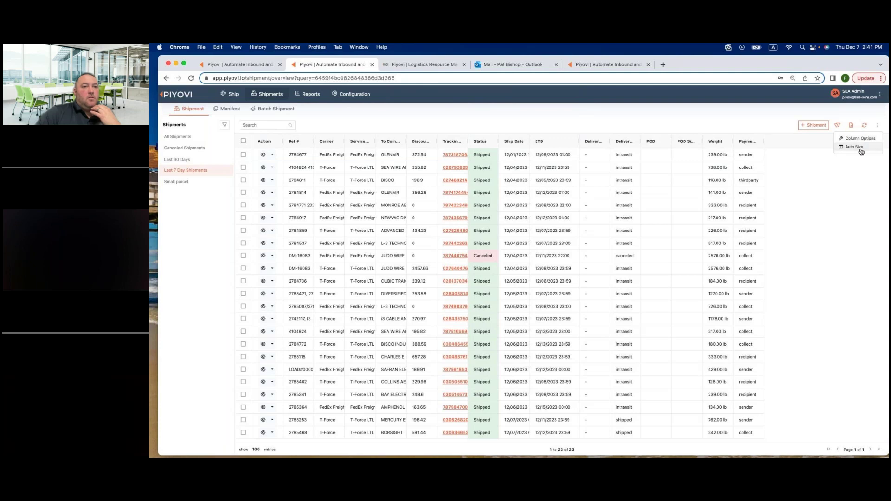
{"action": "left_click", "coordinate": [861, 148]}
{"action": "left_click", "coordinate": [877, 126]}
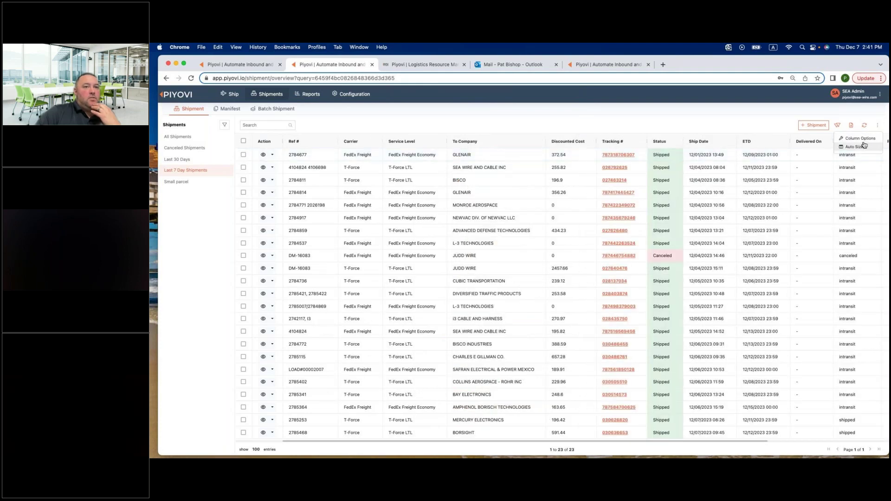
{"action": "left_click", "coordinate": [861, 139]}
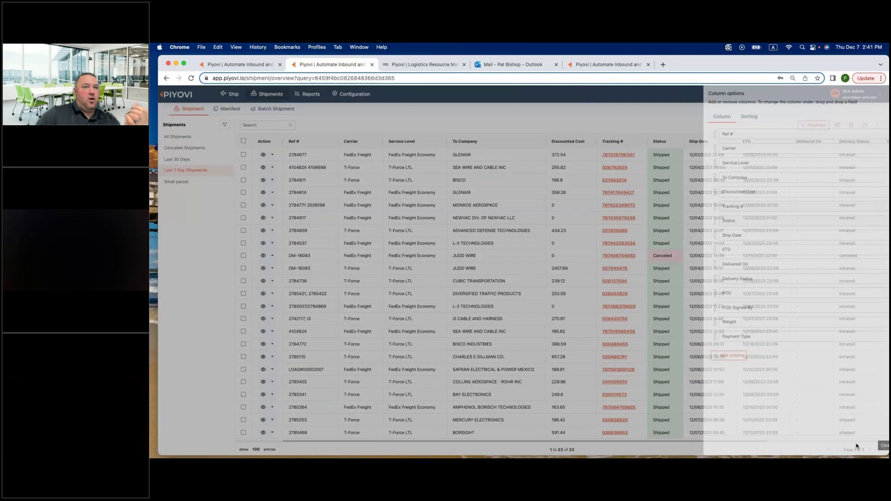
{"action": "left_click", "coordinate": [854, 446]}
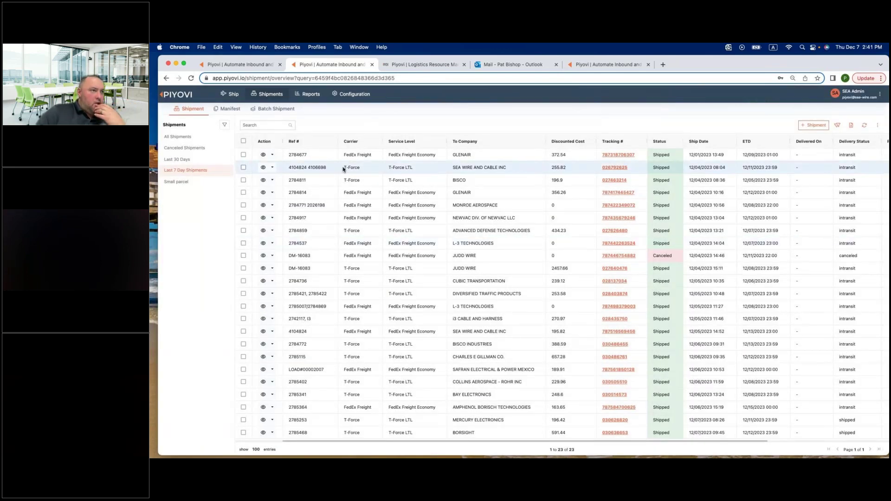
Review the tracking timeline of the SEA WIRE AND CABLE INC shipment.
{"action": "left_click", "coordinate": [263, 168]}
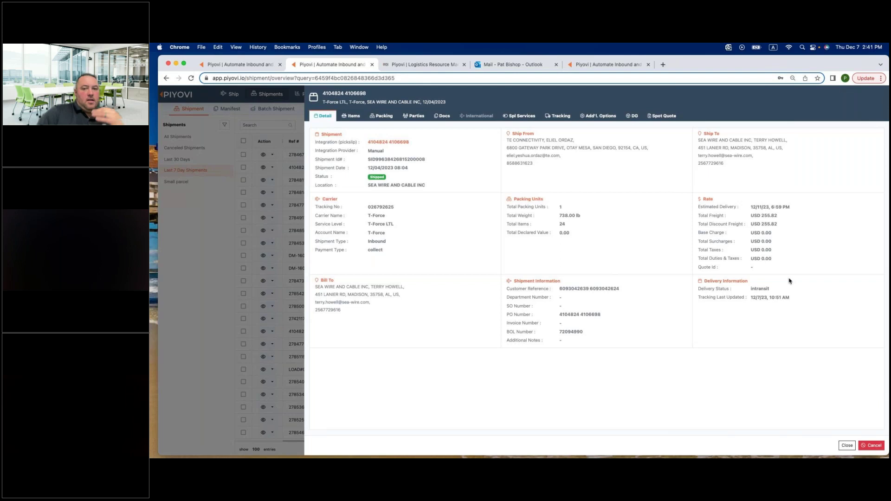
{"action": "left_click", "coordinate": [555, 117]}
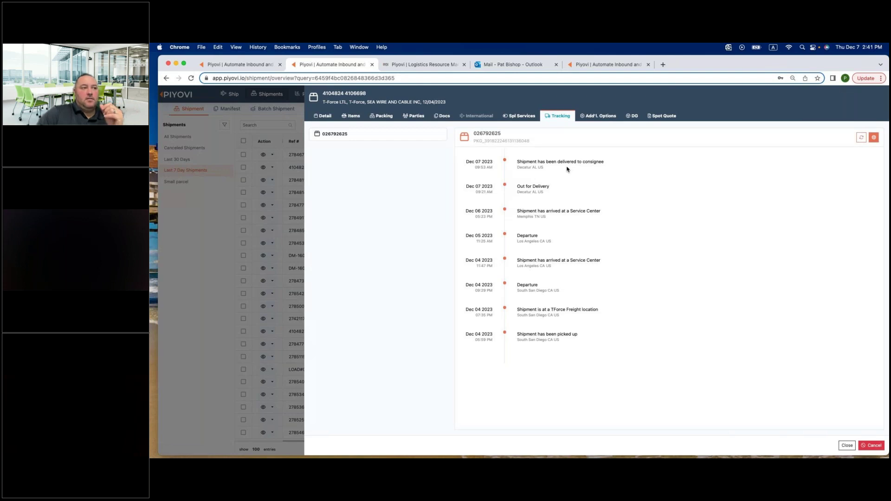
{"action": "left_click", "coordinate": [847, 446]}
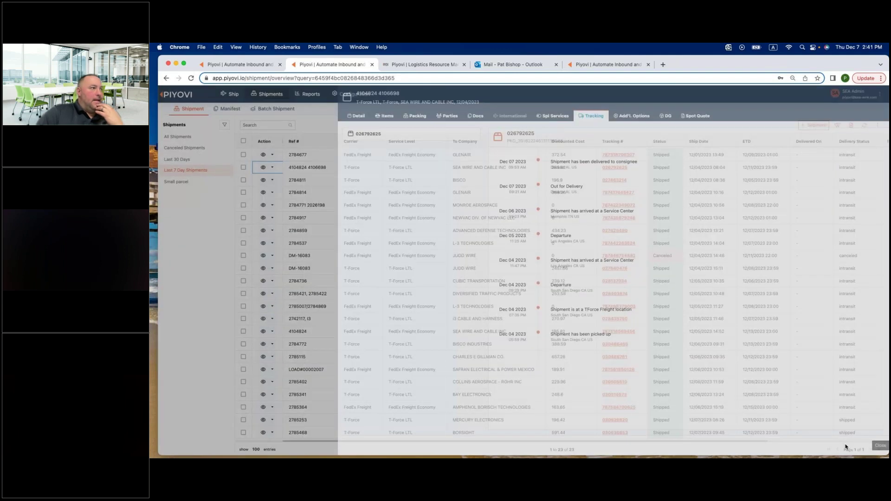
Check the Small parcel view, return to Last 7 Day Shipments, and open TForce tracking.
{"action": "left_click", "coordinate": [184, 182]}
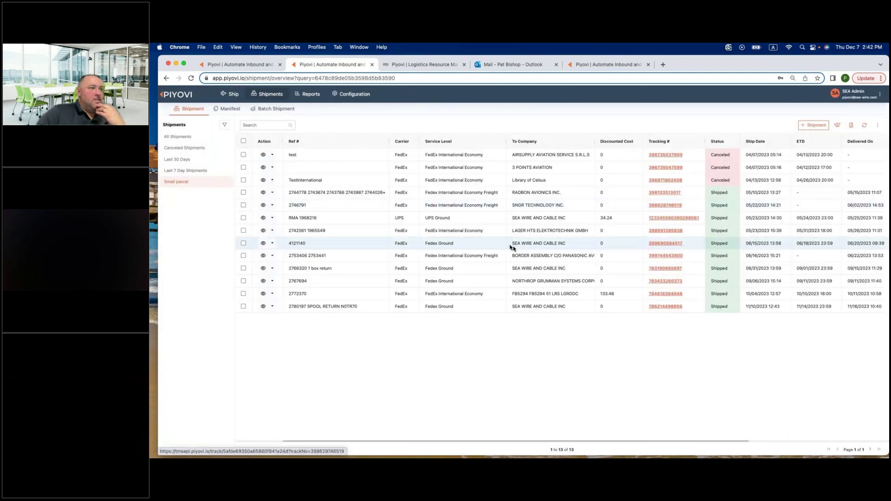
{"action": "left_click", "coordinate": [225, 127]}
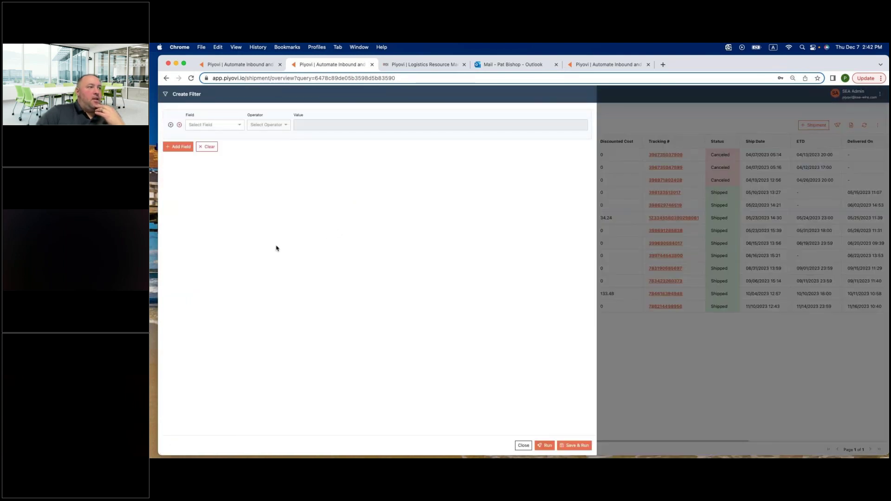
{"action": "left_click", "coordinate": [520, 447]}
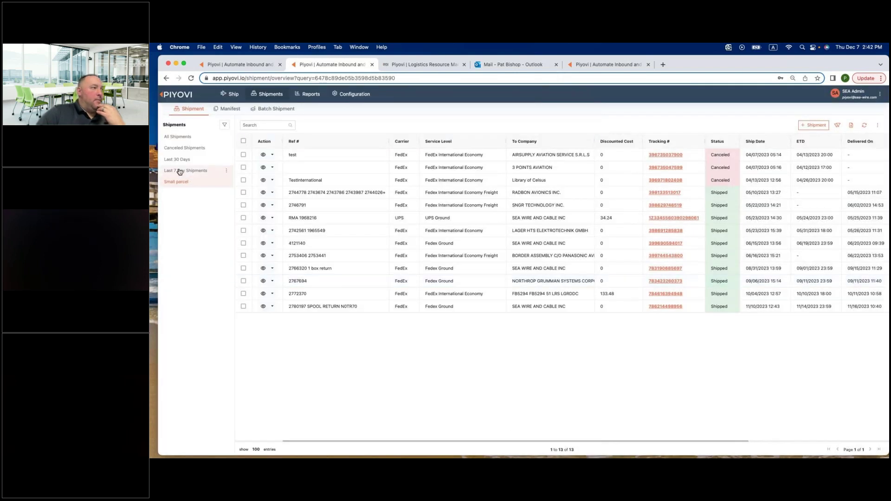
{"action": "left_click", "coordinate": [180, 171]}
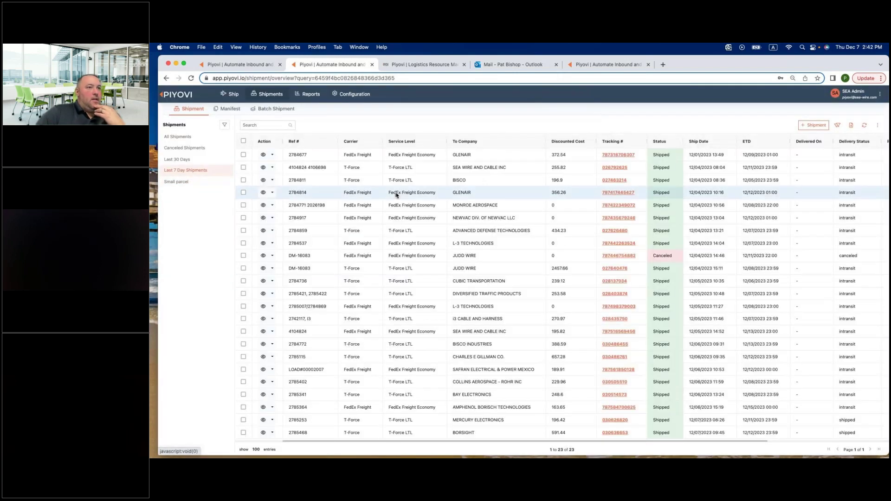
{"action": "left_click", "coordinate": [610, 168]}
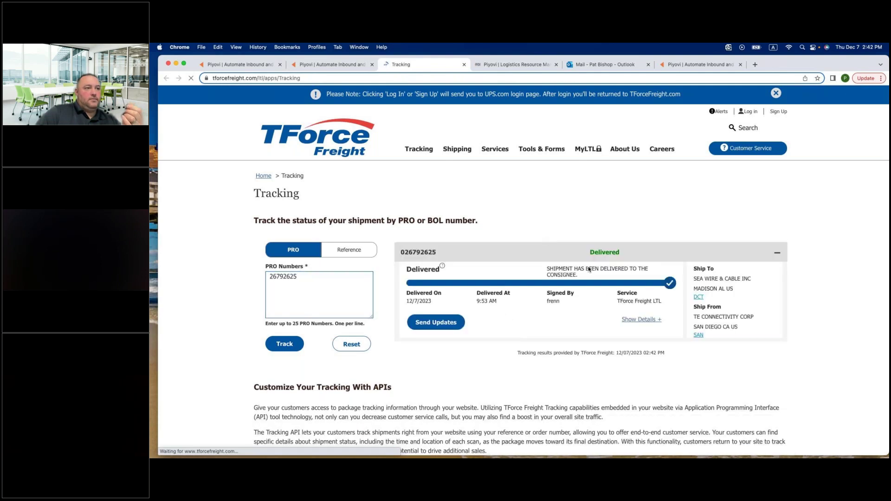
Close the TForce Freight tracking tab and open Piyovi's Delivered Shipments report from the shipments list.
{"action": "left_click", "coordinate": [464, 64]}
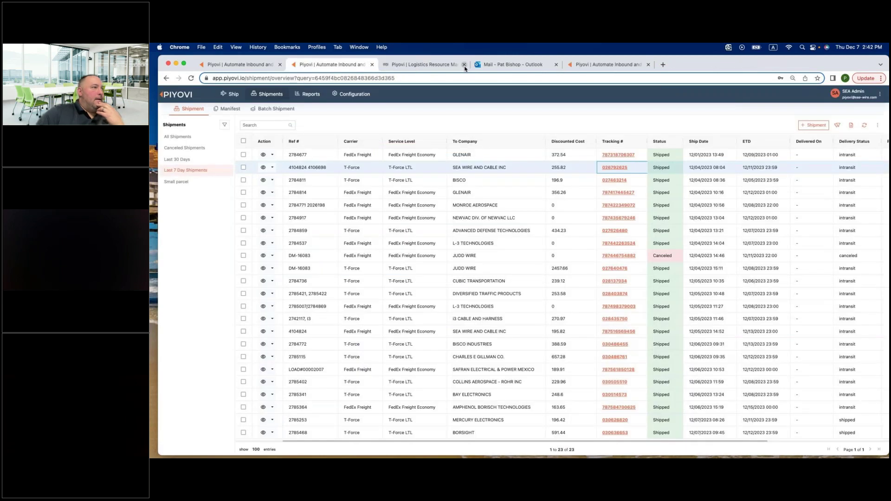
{"action": "left_click", "coordinate": [244, 68]}
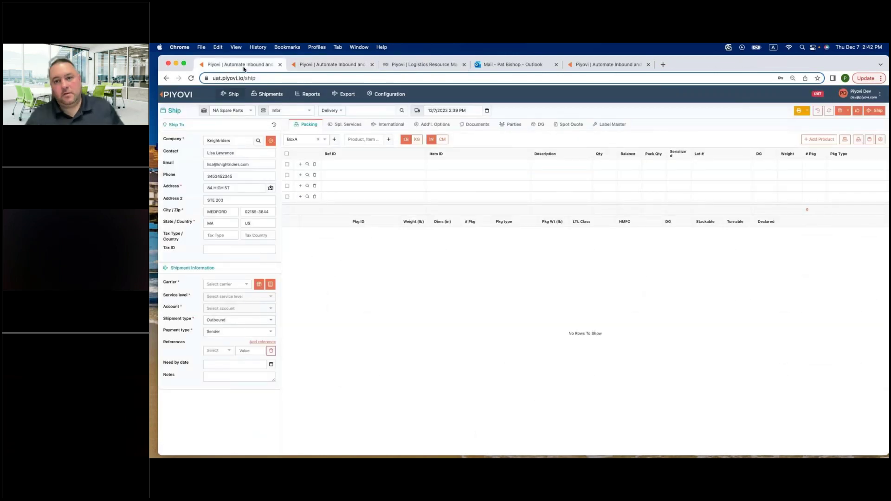
{"action": "left_click", "coordinate": [332, 68]}
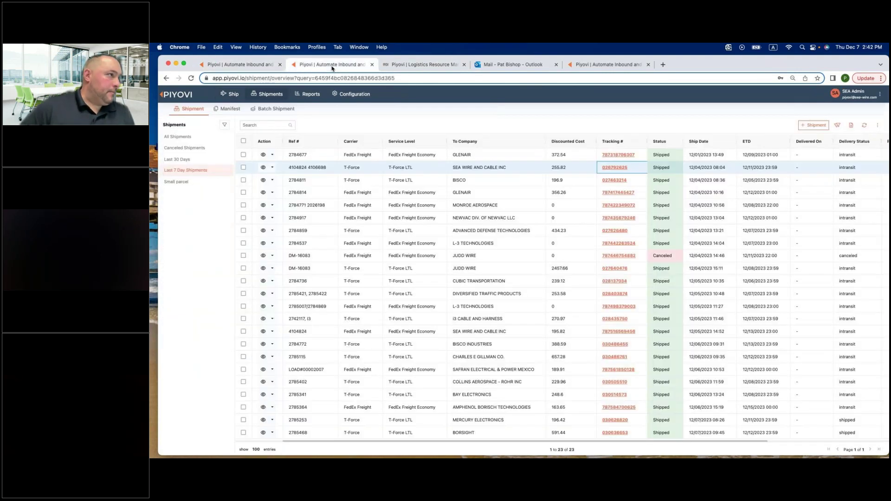
{"action": "left_click", "coordinate": [309, 97]}
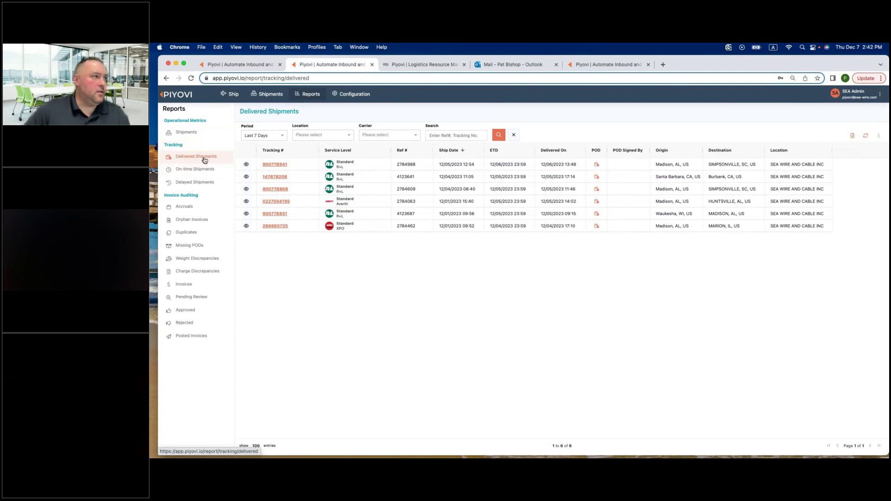
Rerun the Delivered Shipments report with the period set to Last 30 Days.
{"action": "left_click", "coordinate": [284, 139]}
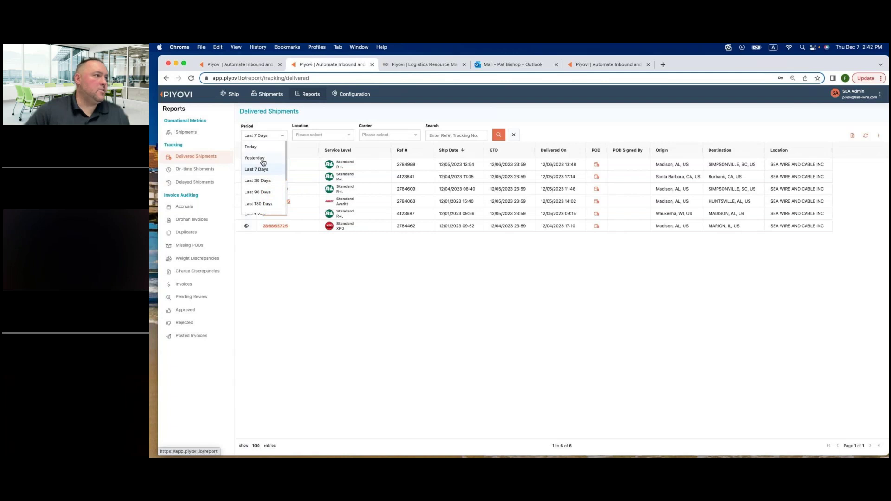
{"action": "left_click", "coordinate": [261, 181]}
{"action": "left_click", "coordinate": [499, 135]}
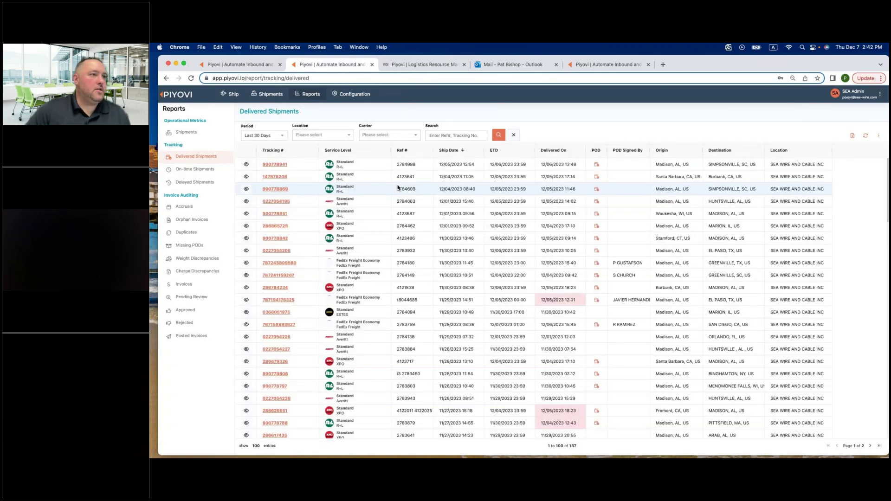
View the second shipment's proof-of-delivery receipt, close it, and open the On-time Shipments report.
{"action": "left_click", "coordinate": [597, 178]}
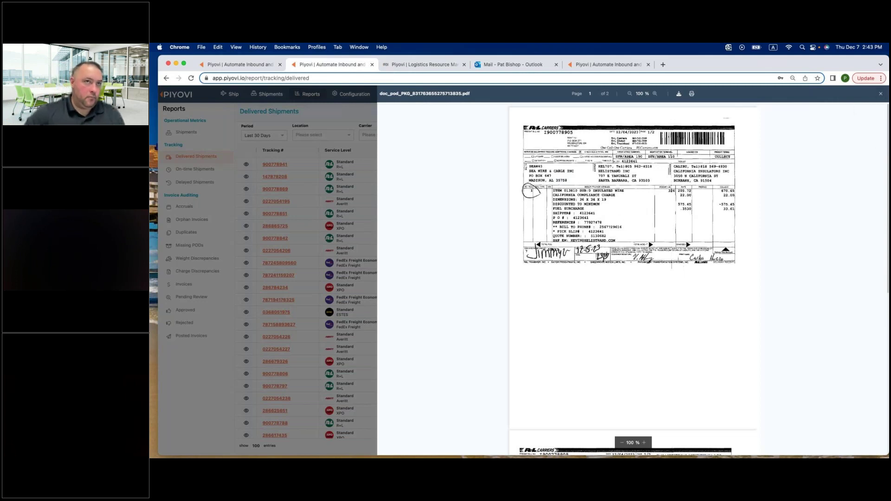
{"action": "left_click", "coordinate": [880, 94]}
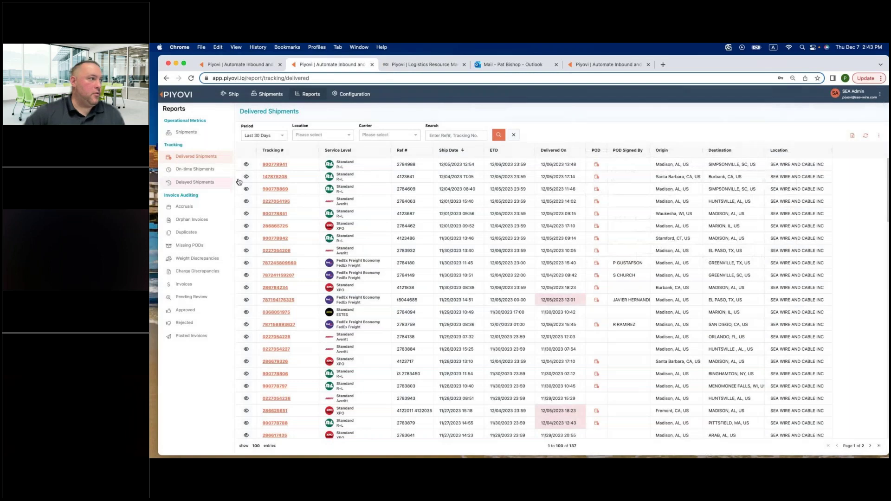
{"action": "left_click", "coordinate": [200, 171]}
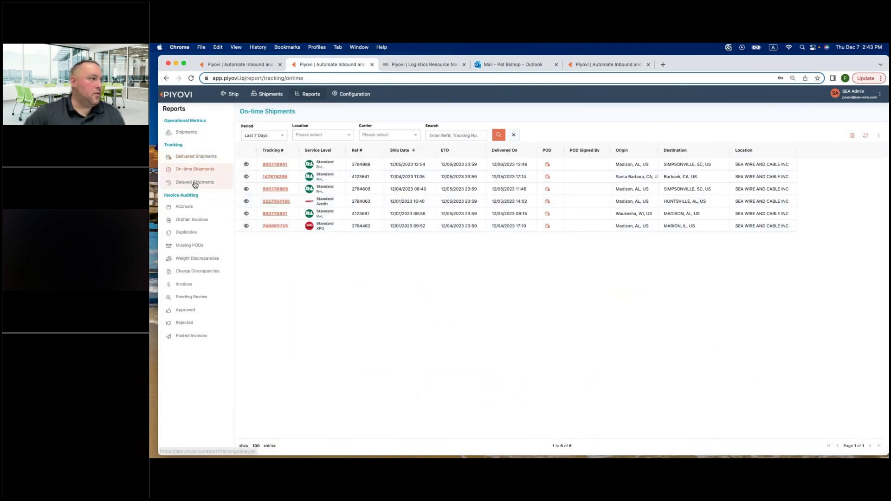
List the Delayed Shipments for Last 30 Days (52 late shipments), then switch to GoComet.
{"action": "left_click", "coordinate": [195, 183]}
{"action": "left_click", "coordinate": [278, 139]}
{"action": "left_click", "coordinate": [261, 182]}
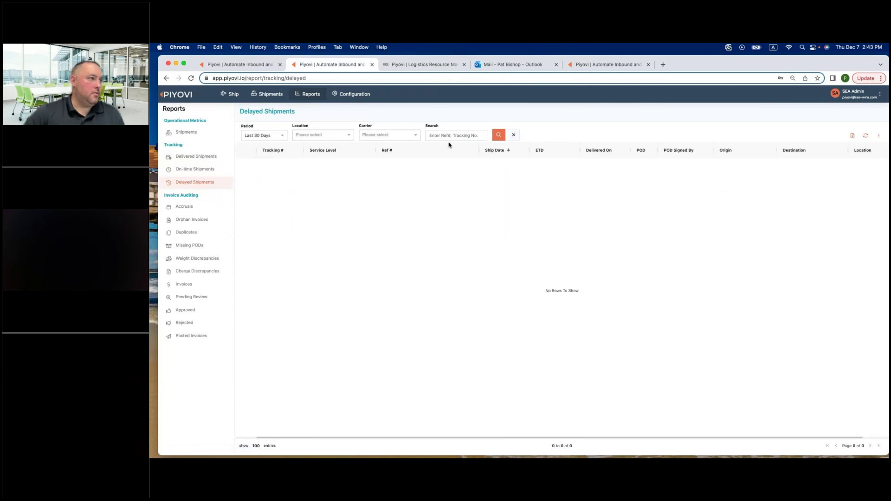
{"action": "left_click", "coordinate": [499, 136]}
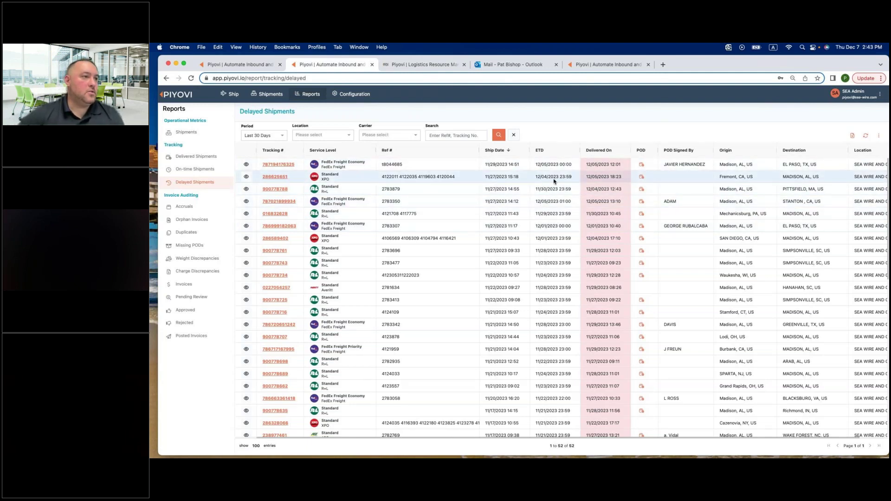
{"action": "scroll", "coordinate": [602, 181], "scroll_direction": "down", "scroll_amount": 1}
{"action": "scroll", "coordinate": [606, 180], "scroll_direction": "up", "scroll_amount": 1}
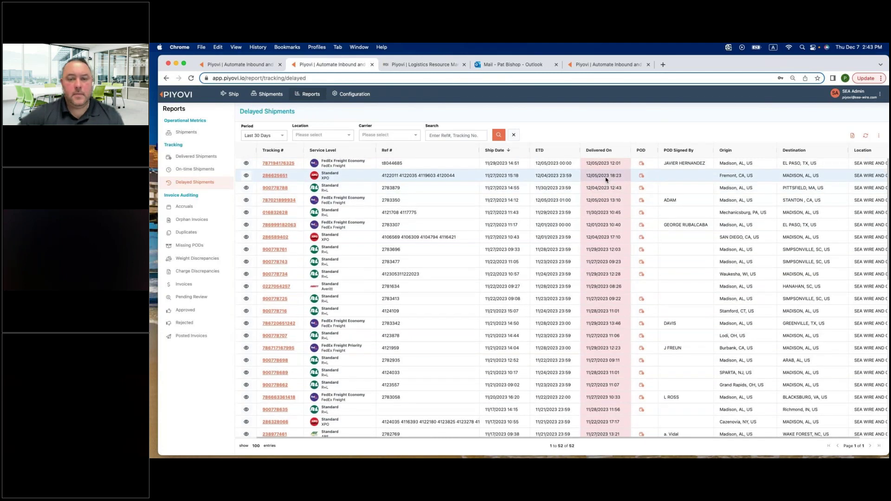
{"action": "scroll", "coordinate": [605, 180], "scroll_direction": "right", "scroll_amount": 1}
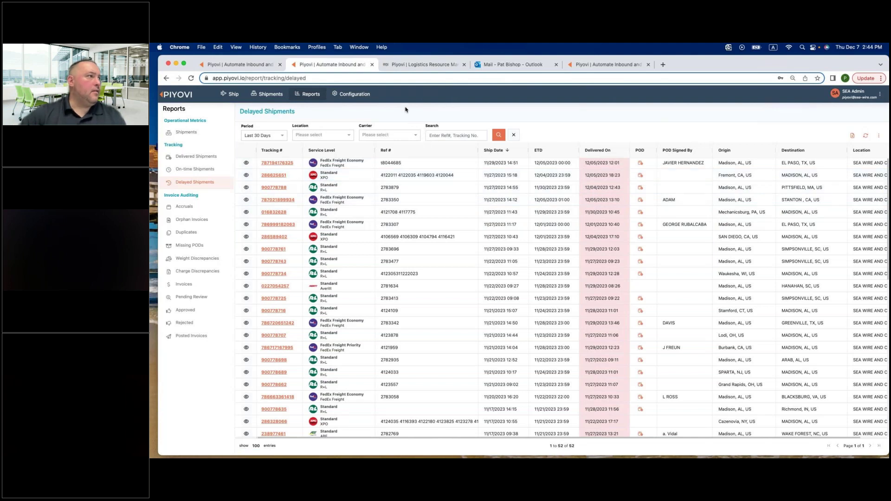
{"action": "left_click", "coordinate": [410, 66]}
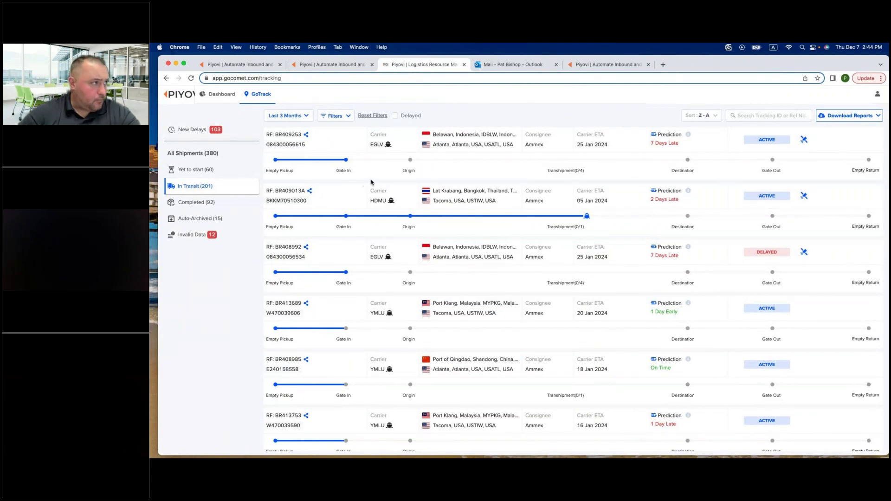
Review the GoComet container tracking dashboard overview.
{"action": "left_click", "coordinate": [222, 94]}
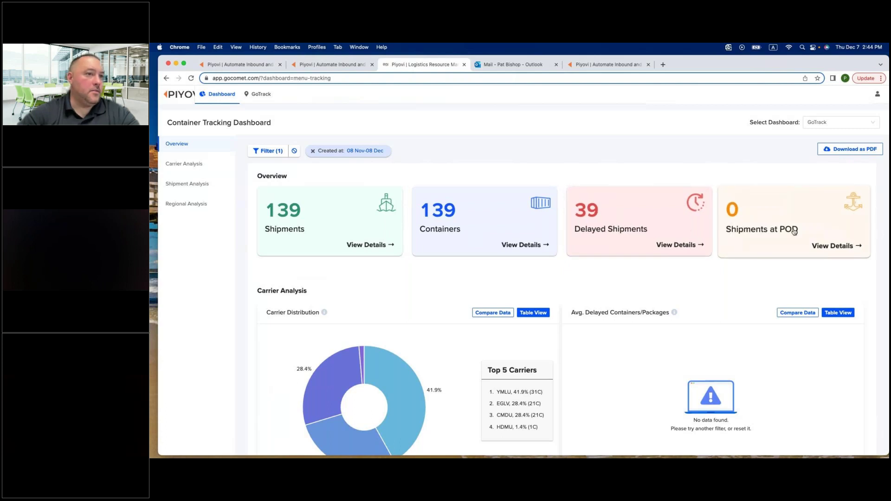
{"action": "scroll", "coordinate": [795, 231], "scroll_direction": "down", "scroll_amount": 3}
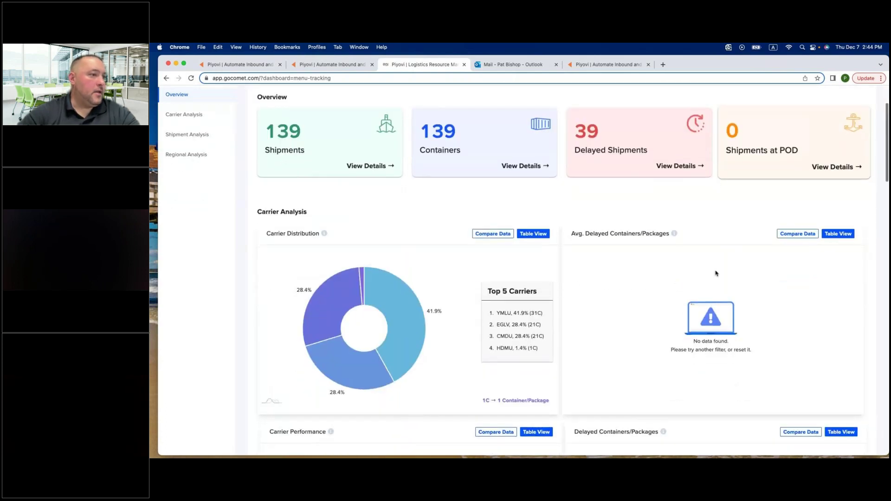
{"action": "scroll", "coordinate": [431, 263], "scroll_direction": "up", "scroll_amount": 3}
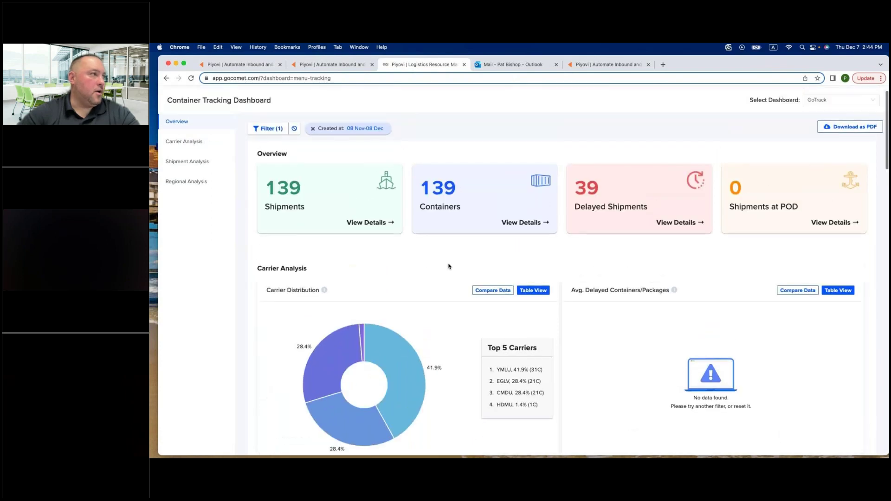
Filter GoTrack shipments to In Transit and open container BKKM70510300's details and route map.
{"action": "left_click", "coordinate": [256, 96]}
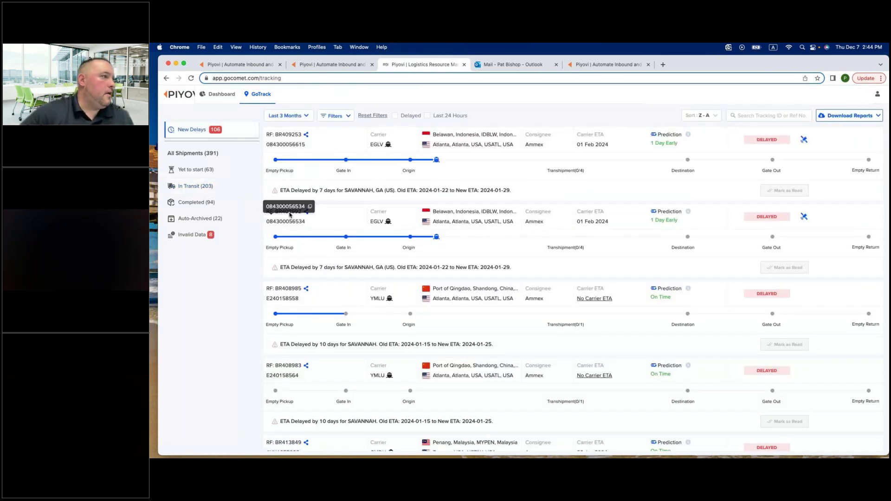
{"action": "left_click", "coordinate": [191, 188]}
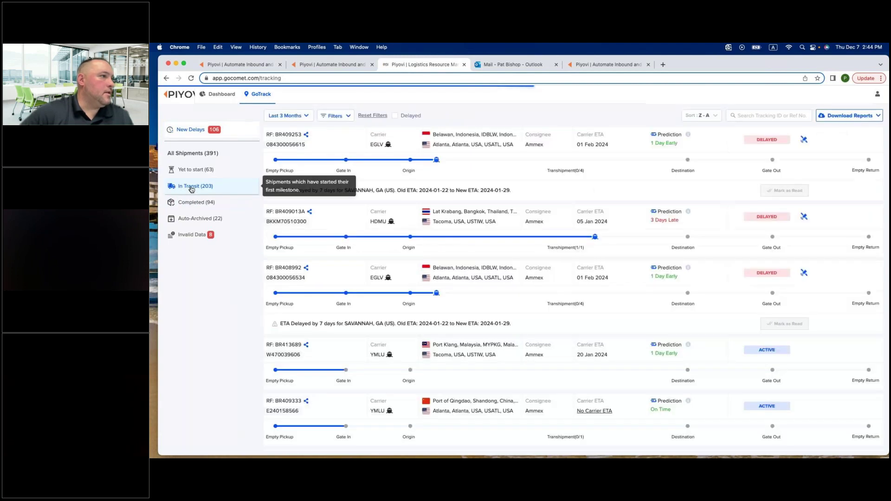
{"action": "left_click", "coordinate": [289, 225]}
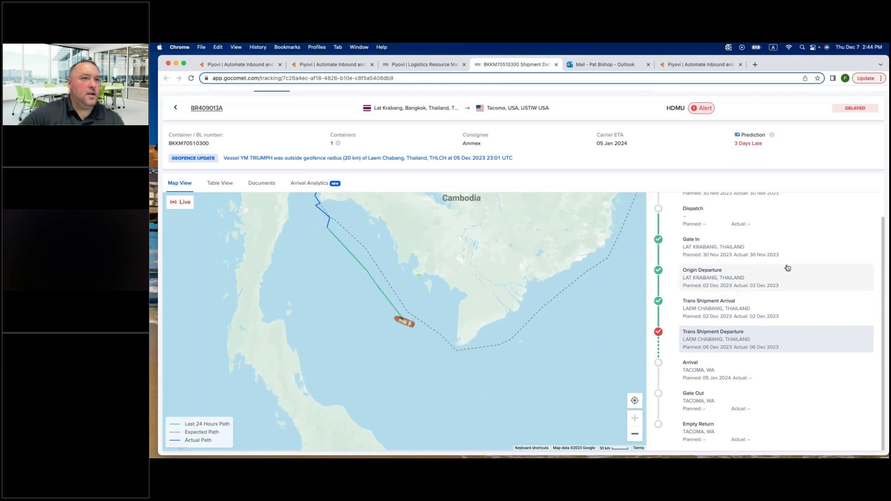
Browse container BKKM70510300's route map and milestone timeline.
{"action": "scroll", "coordinate": [786, 264], "scroll_direction": "up", "scroll_amount": 2}
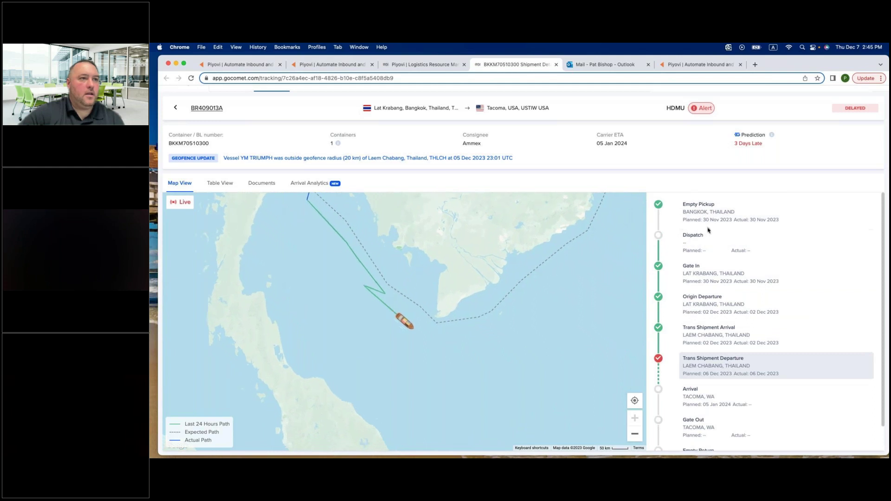
{"action": "scroll", "coordinate": [710, 234], "scroll_direction": "down", "scroll_amount": 1}
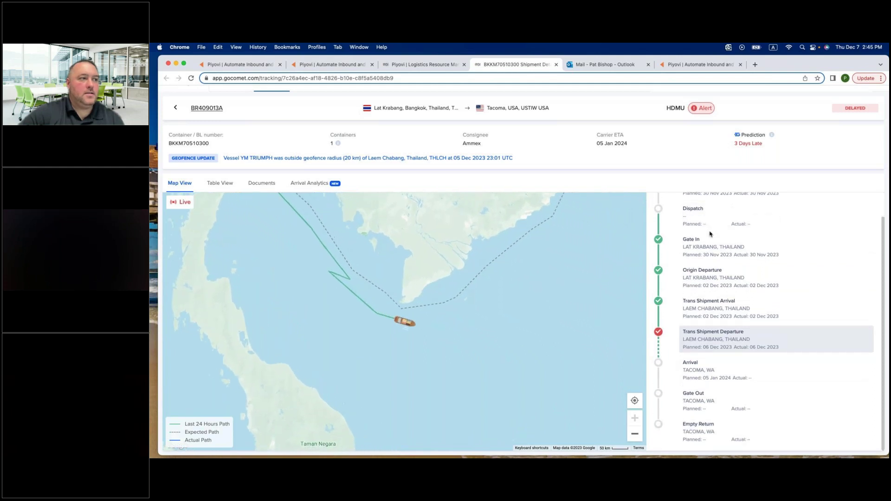
{"action": "scroll", "coordinate": [711, 234], "scroll_direction": "up", "scroll_amount": 1}
{"action": "scroll", "coordinate": [710, 236], "scroll_direction": "down", "scroll_amount": 1}
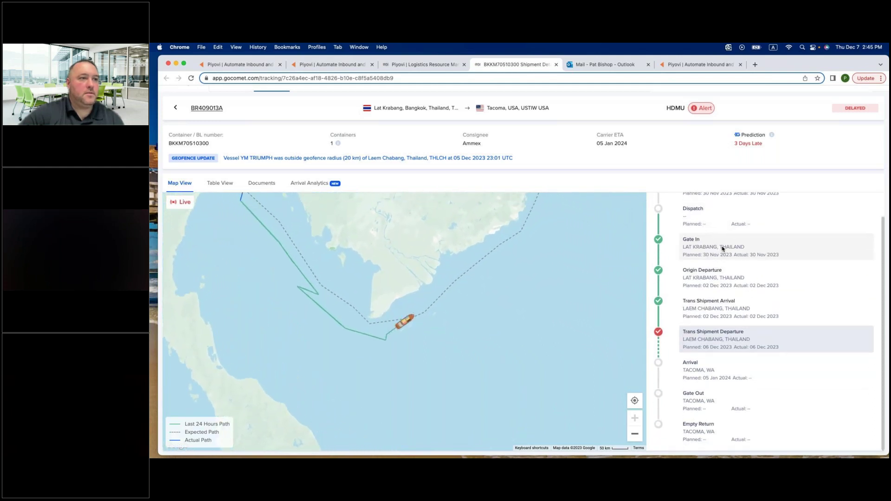
{"action": "scroll", "coordinate": [713, 241], "scroll_direction": "up", "scroll_amount": 1}
{"action": "scroll", "coordinate": [722, 250], "scroll_direction": "down", "scroll_amount": 1}
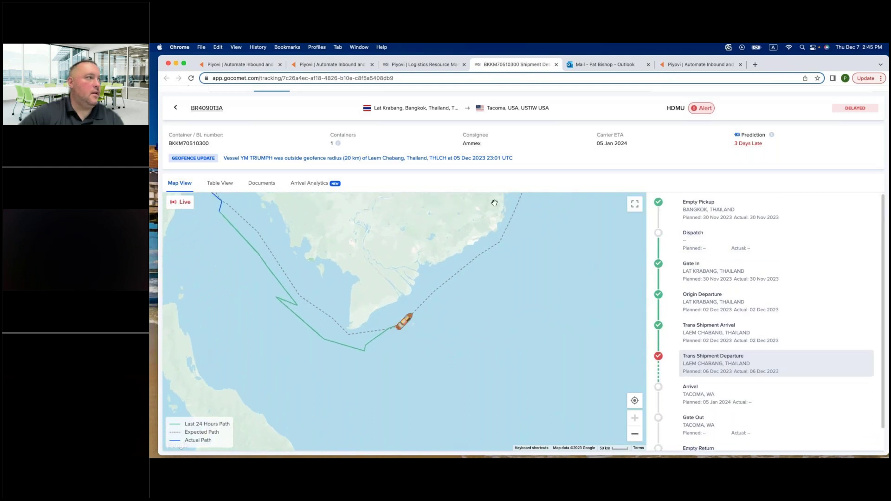
Review milestones in Table View, including the Laem Chabang departure delayed to 06 Dec 2023, then return to Piyovi.
{"action": "left_click", "coordinate": [221, 184]}
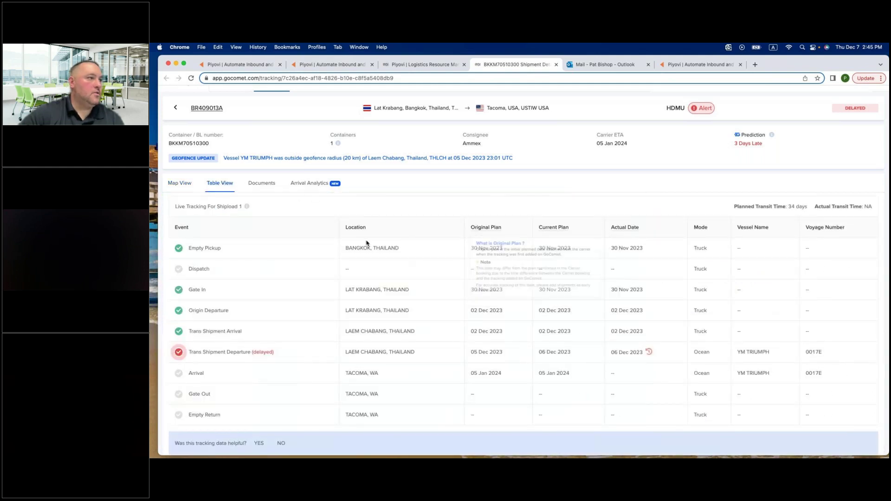
{"action": "scroll", "coordinate": [332, 247], "scroll_direction": "down", "scroll_amount": 1}
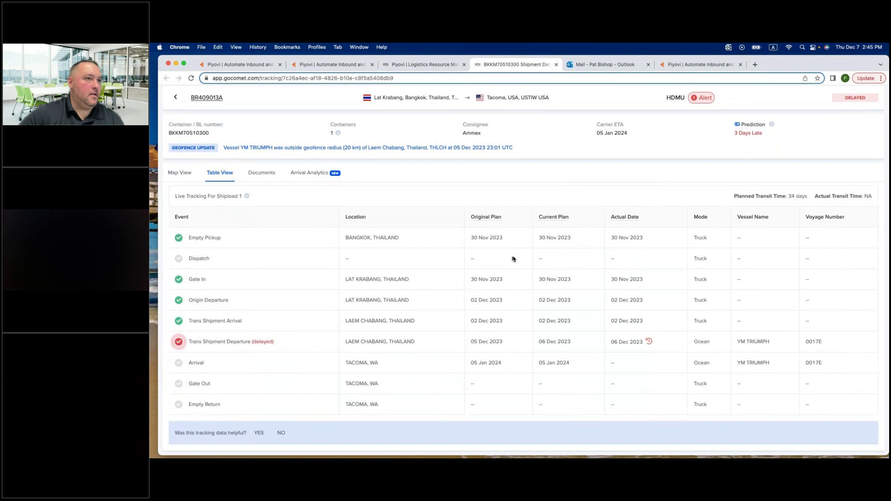
{"action": "scroll", "coordinate": [415, 205], "scroll_direction": "up", "scroll_amount": 1}
{"action": "scroll", "coordinate": [414, 205], "scroll_direction": "down", "scroll_amount": 1}
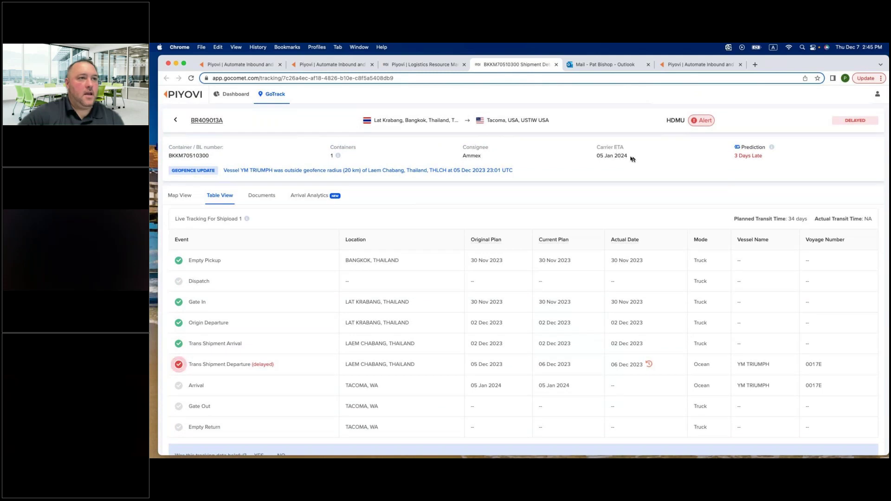
{"action": "mouse_move", "coordinate": [752, 149]}
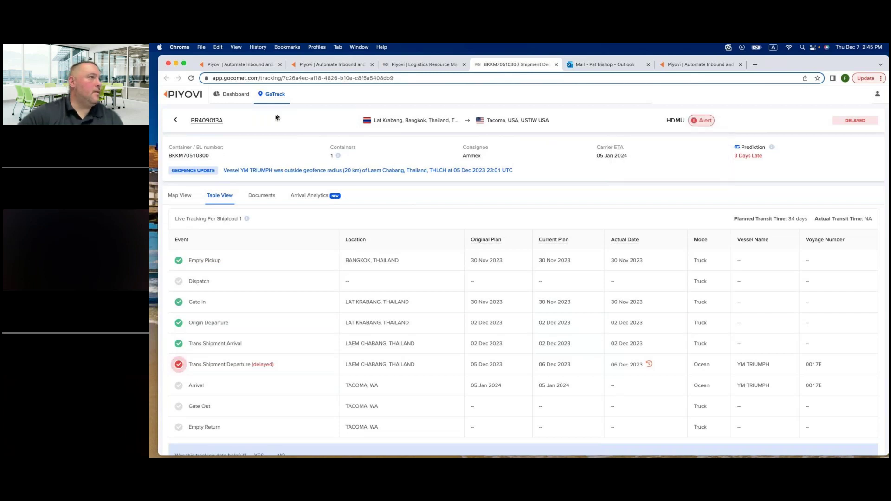
{"action": "left_click", "coordinate": [347, 65]}
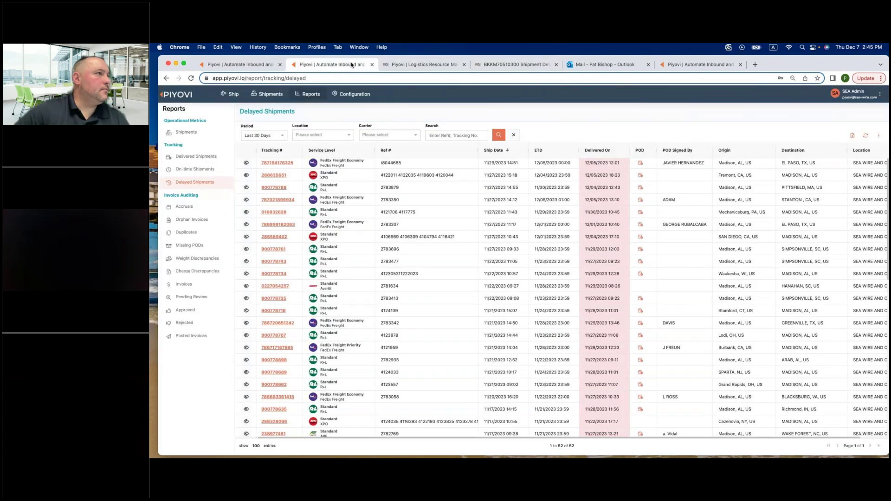
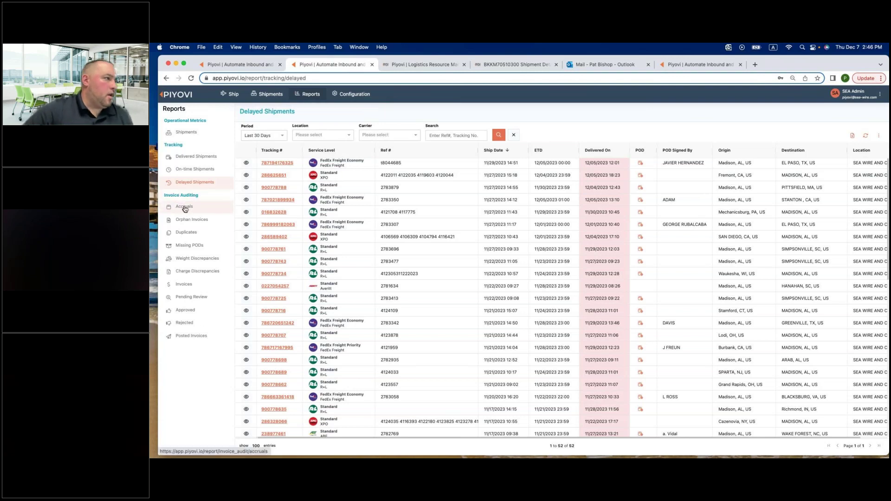
Look over the Accruals report, then switch to the Missing PODs report.
{"action": "left_click", "coordinate": [185, 207]}
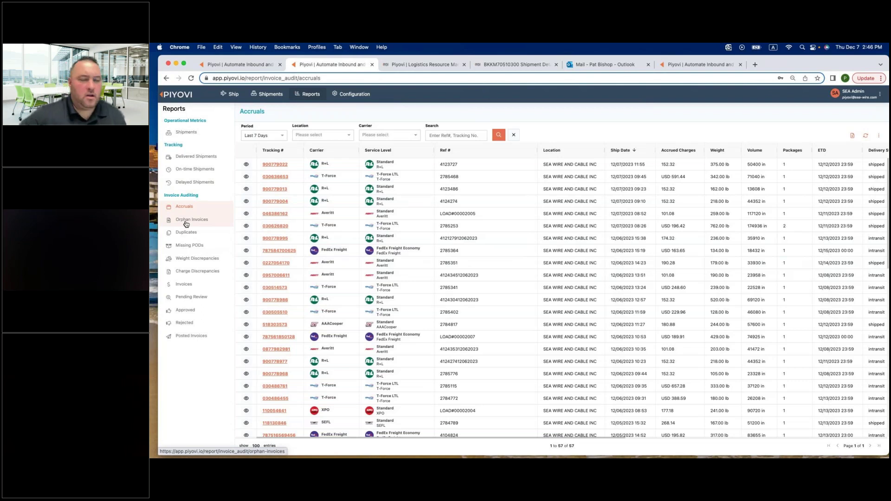
{"action": "left_click", "coordinate": [188, 249]}
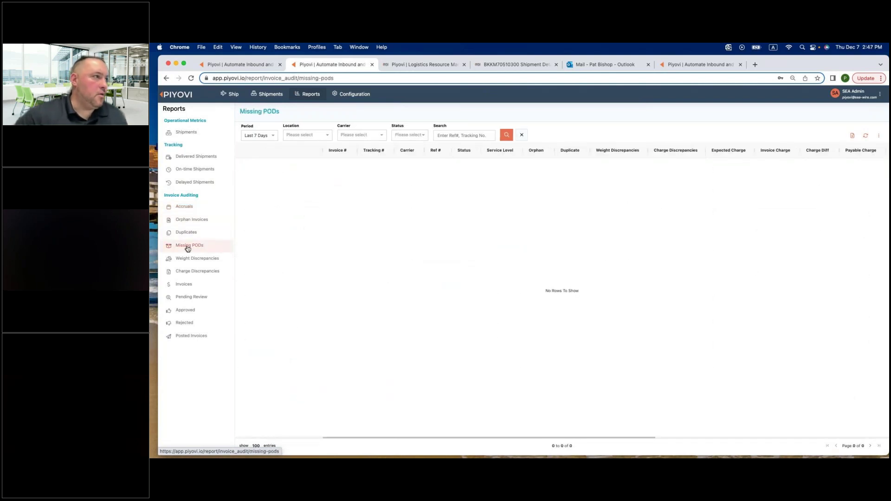
Widen Missing PODs to the last 90 days, then load Weight Discrepancies for the last 30 days.
{"action": "left_click", "coordinate": [273, 135]}
{"action": "left_click", "coordinate": [258, 191]}
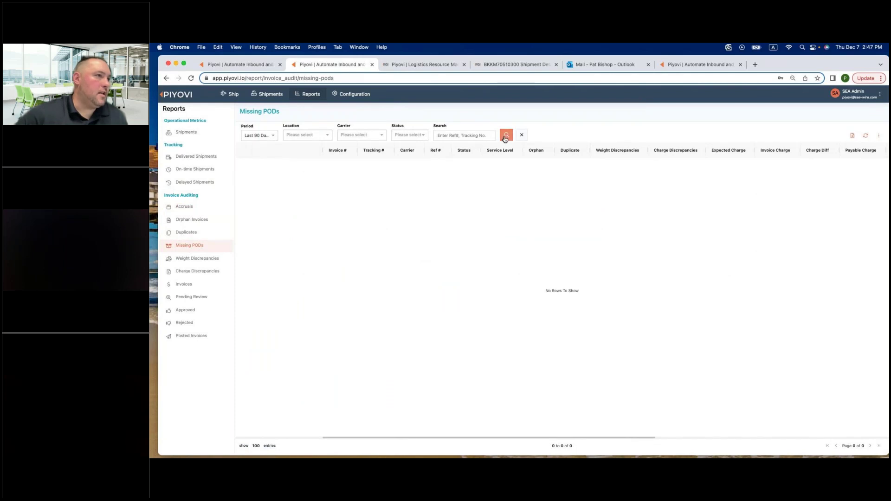
{"action": "left_click", "coordinate": [186, 259]}
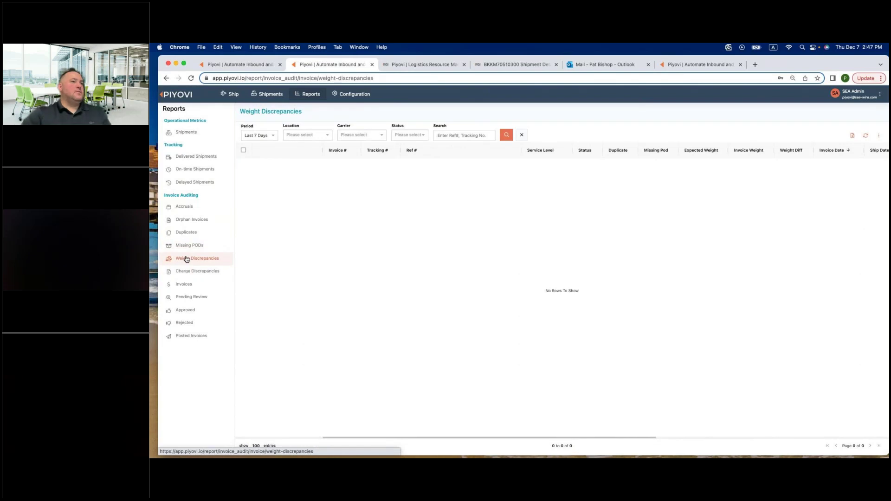
{"action": "left_click", "coordinate": [271, 137]}
{"action": "left_click", "coordinate": [259, 181]}
{"action": "left_click", "coordinate": [505, 135]}
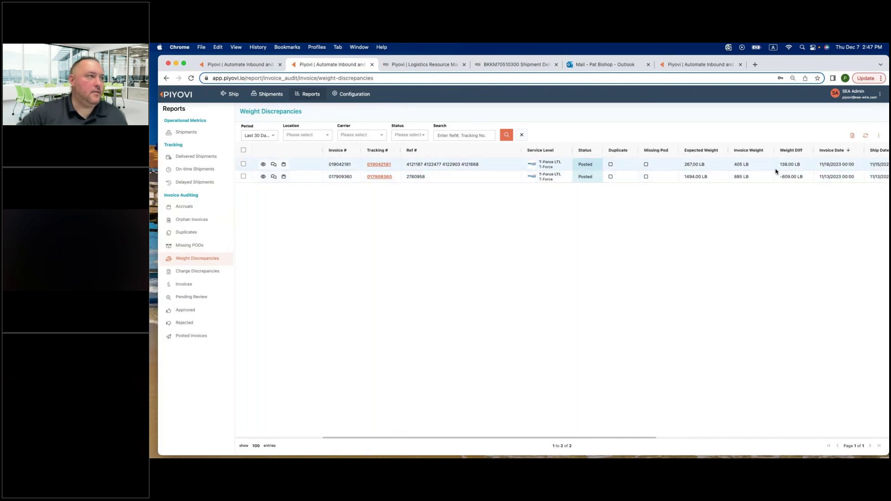
Load Charge Discrepancies for the last 30 days and scroll the table right to its remaining columns.
{"action": "left_click", "coordinate": [184, 273]}
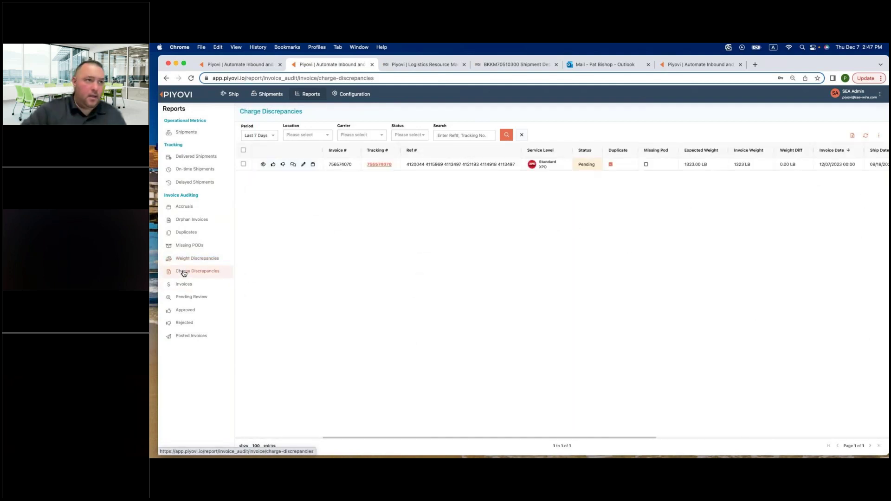
{"action": "left_click", "coordinate": [276, 135]}
{"action": "left_click", "coordinate": [258, 183]}
{"action": "left_click", "coordinate": [505, 135]}
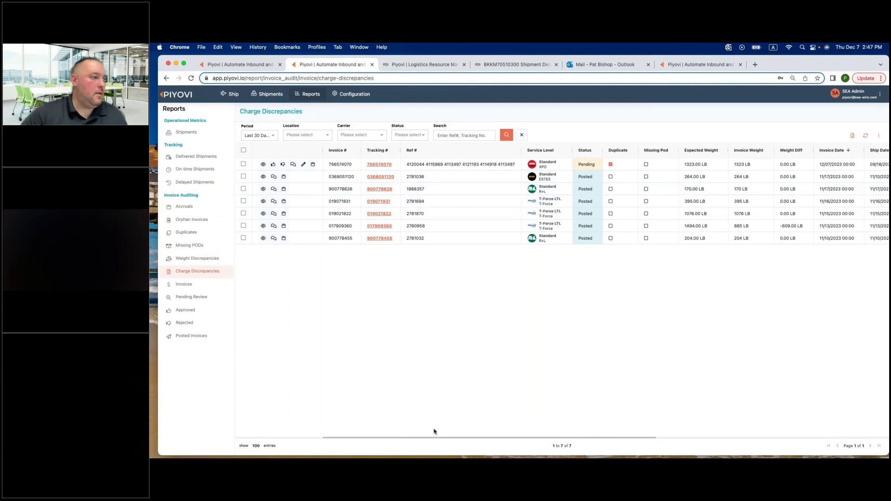
{"action": "left_click_drag", "start_coordinate": [415, 440], "coordinate": [725, 444]}
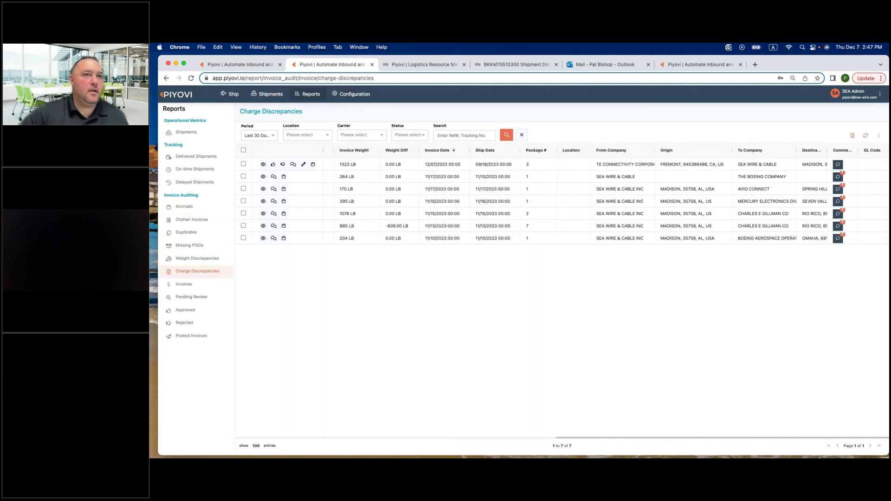
{"action": "left_click", "coordinate": [878, 136]}
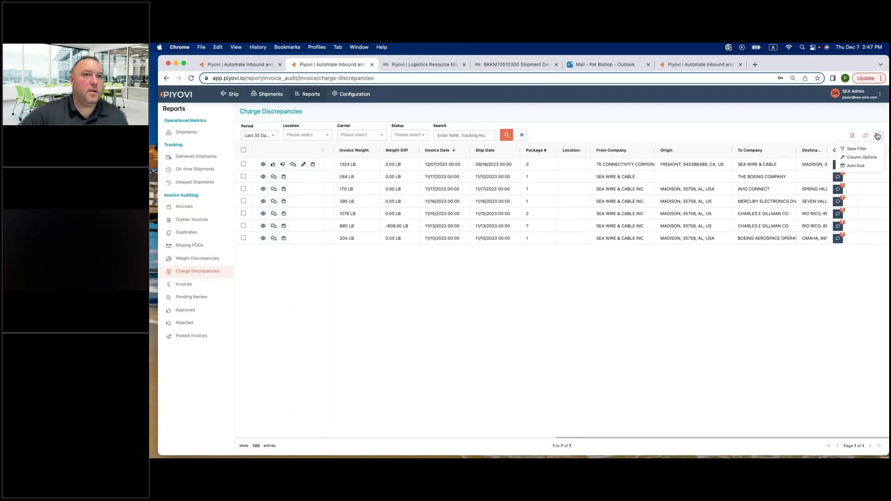
{"action": "left_click", "coordinate": [862, 158]}
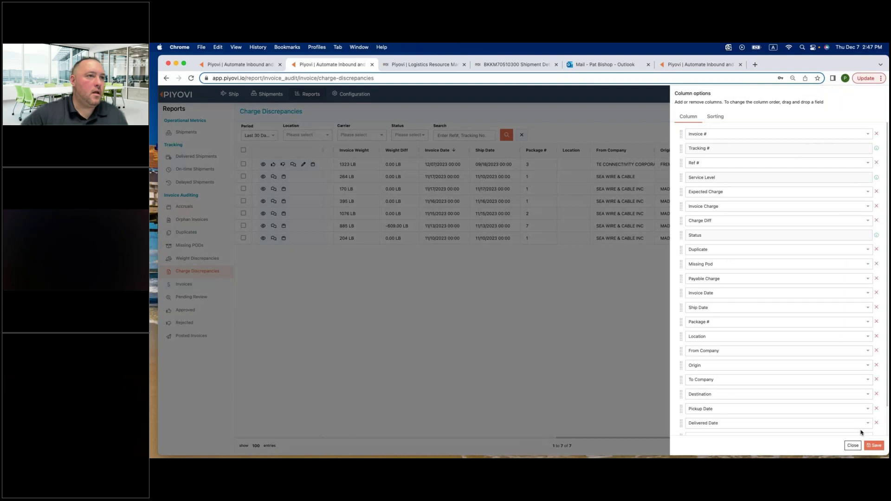
{"action": "left_click", "coordinate": [851, 447]}
{"action": "left_click_drag", "start_coordinate": [669, 437], "coordinate": [436, 437]}
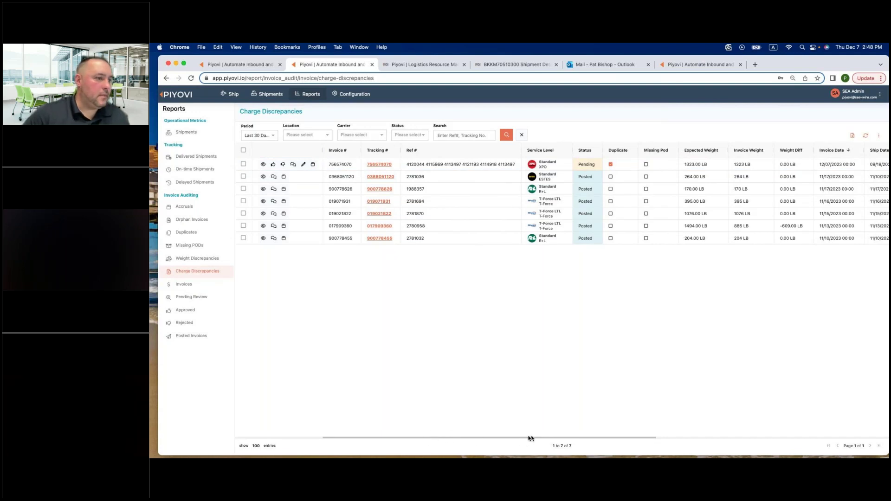
Reload the Charge Discrepancies table for the last 90 days.
{"action": "scroll", "coordinate": [558, 415], "scroll_direction": "right", "scroll_amount": 2}
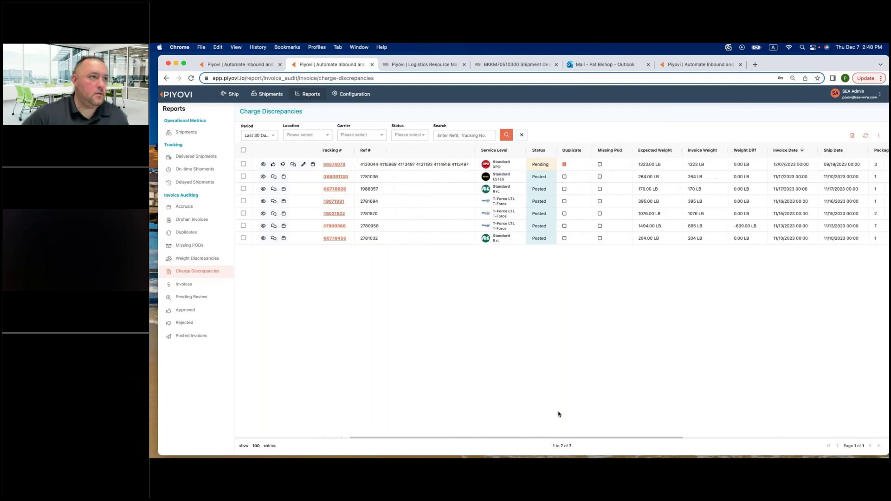
{"action": "scroll", "coordinate": [558, 414], "scroll_direction": "right", "scroll_amount": 4}
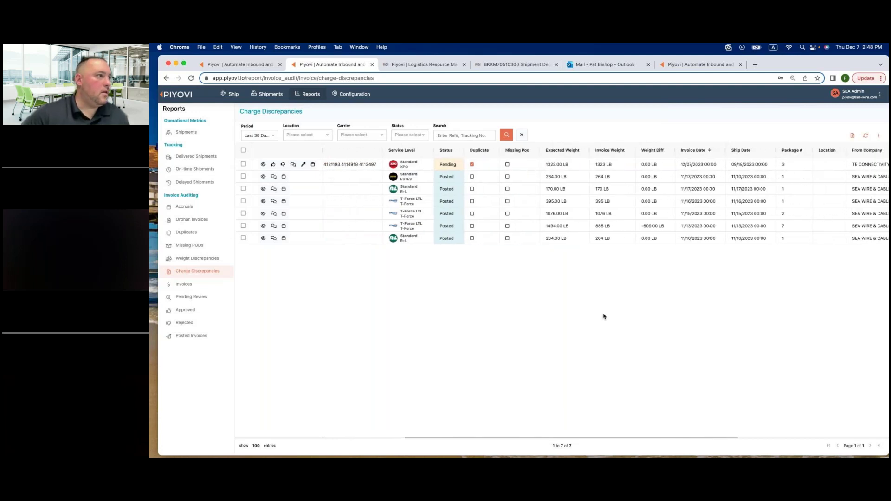
{"action": "left_click", "coordinate": [268, 135]}
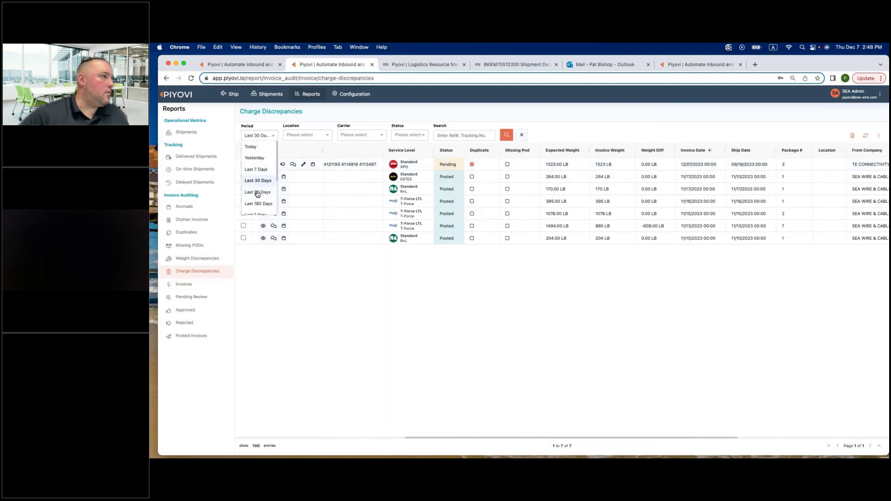
{"action": "left_click", "coordinate": [257, 192]}
{"action": "left_click", "coordinate": [504, 136]}
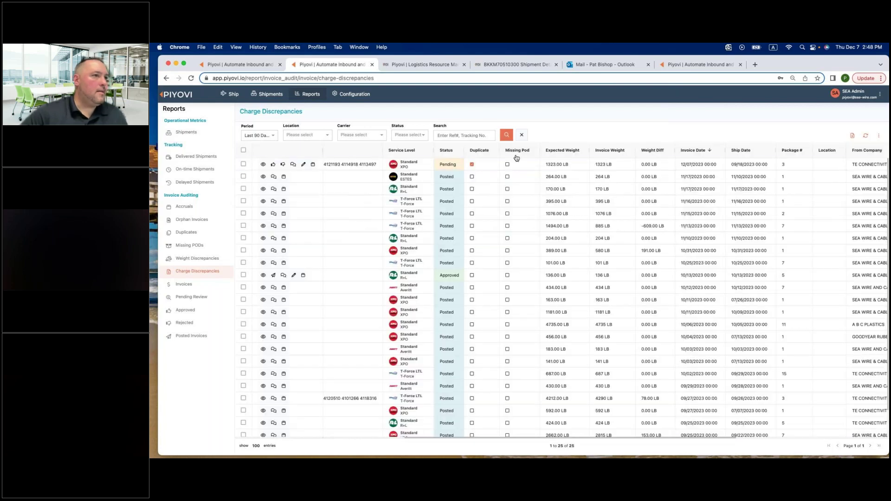
Refresh the table and auto-size its columns to fit their contents.
{"action": "left_click", "coordinate": [866, 135]}
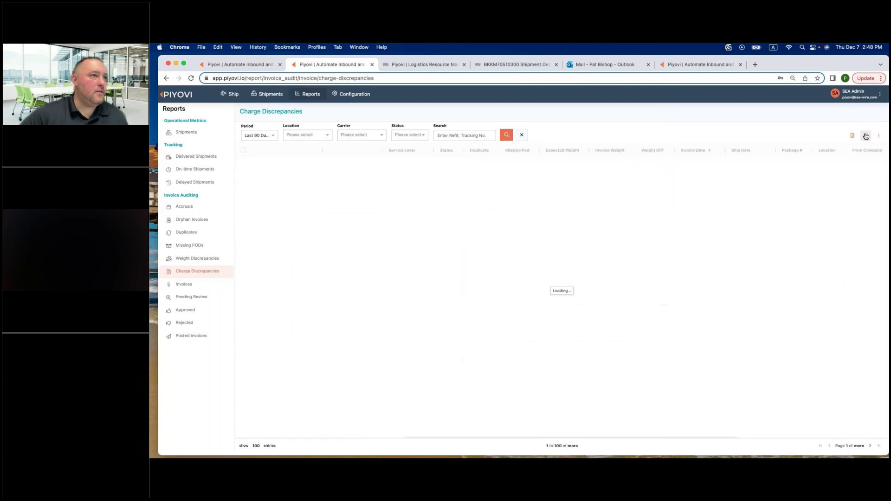
{"action": "left_click", "coordinate": [879, 136]}
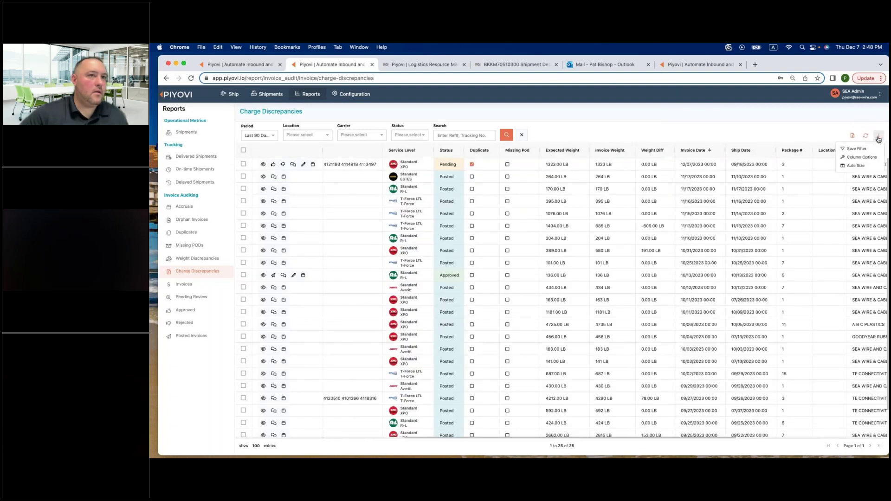
{"action": "left_click", "coordinate": [852, 166]}
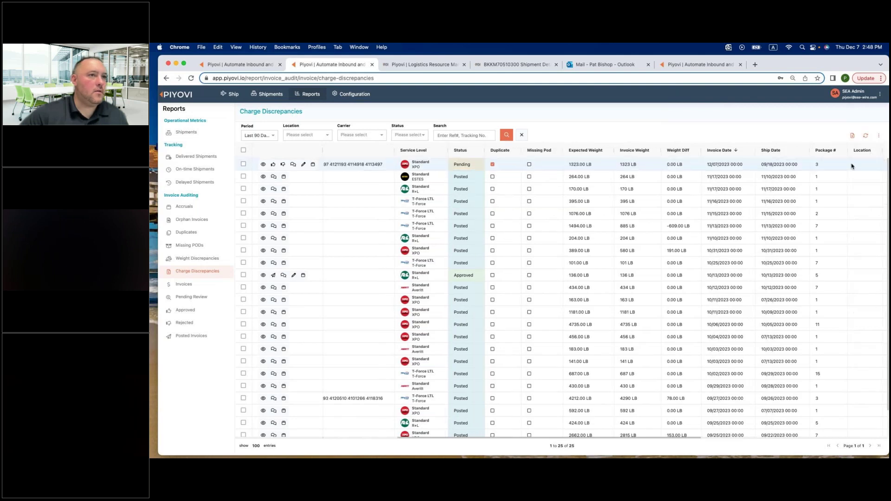
{"action": "left_click", "coordinate": [879, 136]}
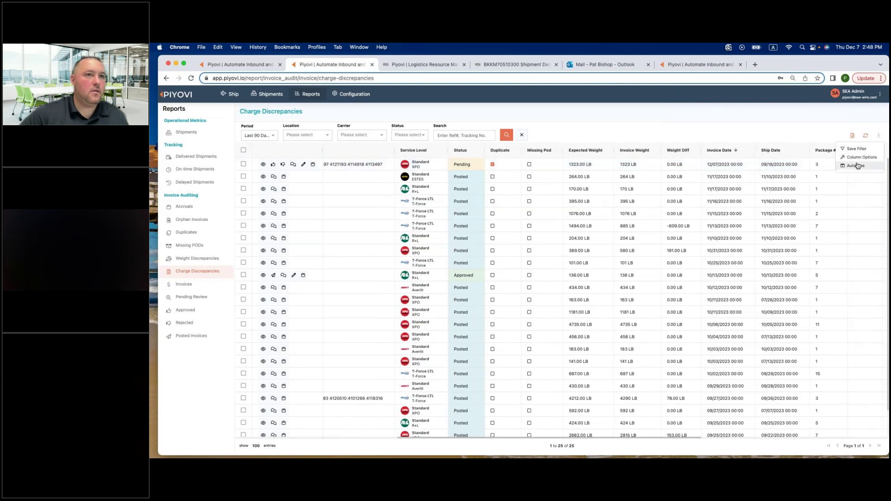
In Column Options, keep Expected Charge as that column's field and save the column changes.
{"action": "left_click", "coordinate": [861, 158]}
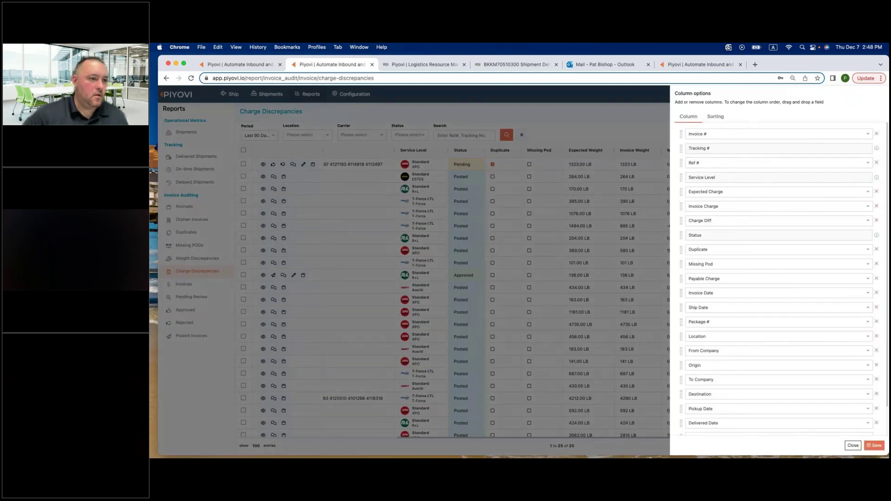
{"action": "scroll", "coordinate": [731, 198], "scroll_direction": "down", "scroll_amount": 1}
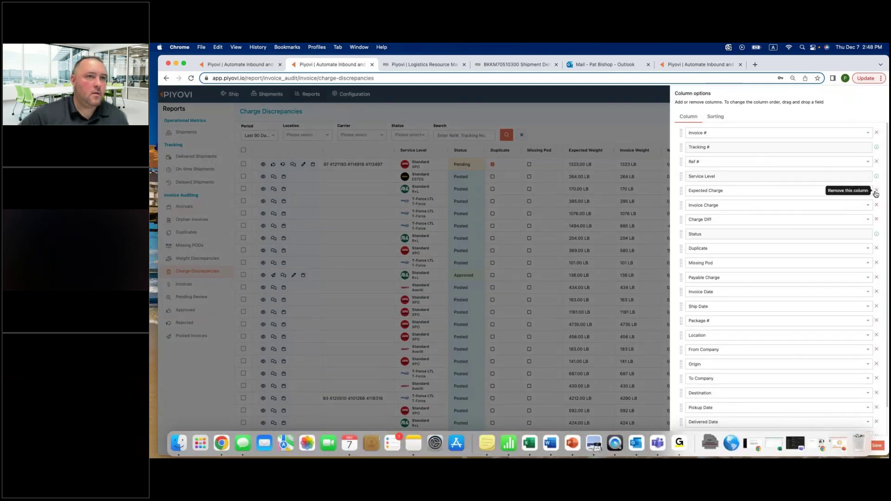
{"action": "left_click", "coordinate": [846, 191]}
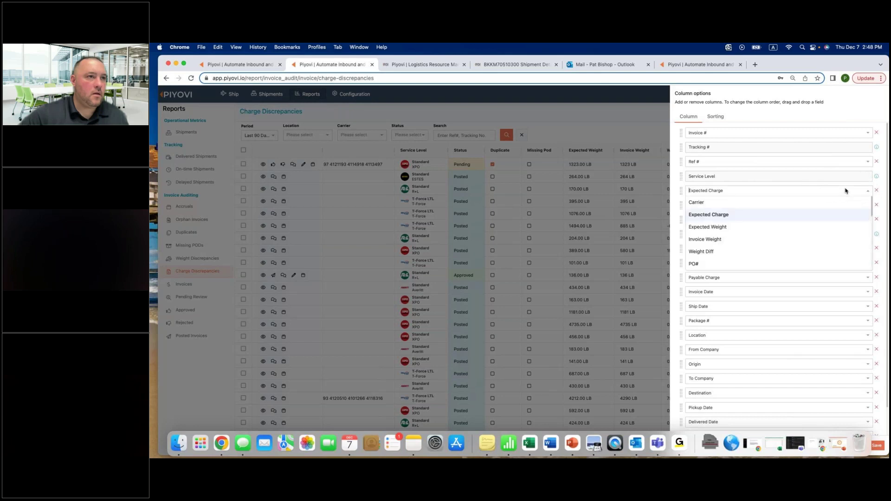
{"action": "left_click", "coordinate": [714, 217]}
{"action": "scroll", "coordinate": [837, 379], "scroll_direction": "down", "scroll_amount": 2}
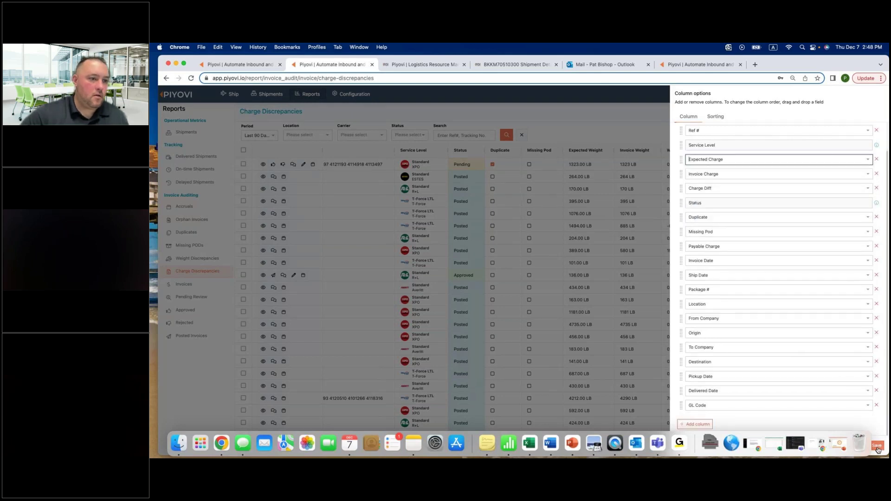
{"action": "left_click", "coordinate": [877, 447]}
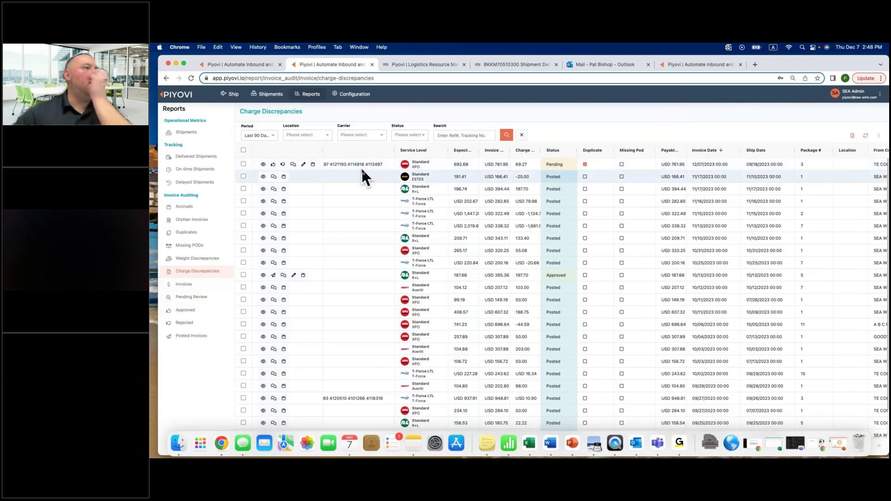
{"action": "left_click", "coordinate": [263, 165]}
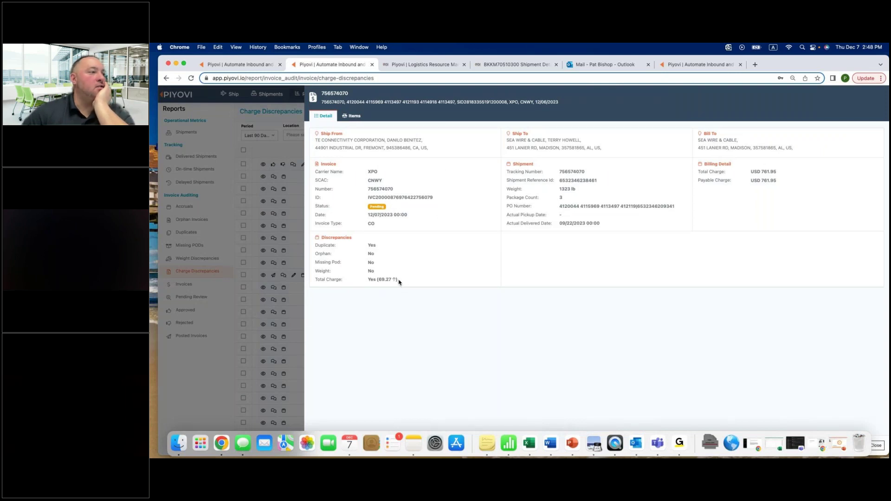
{"action": "left_click_drag", "start_coordinate": [399, 282], "coordinate": [364, 281]}
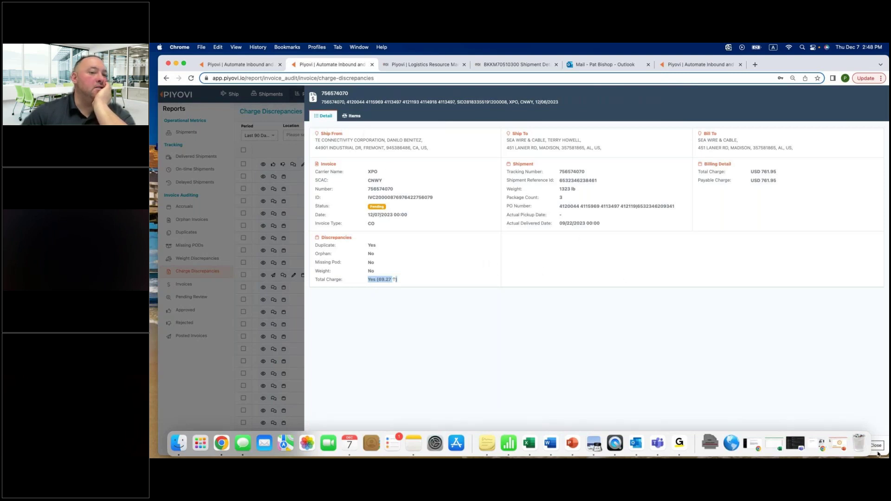
{"action": "left_click", "coordinate": [877, 446]}
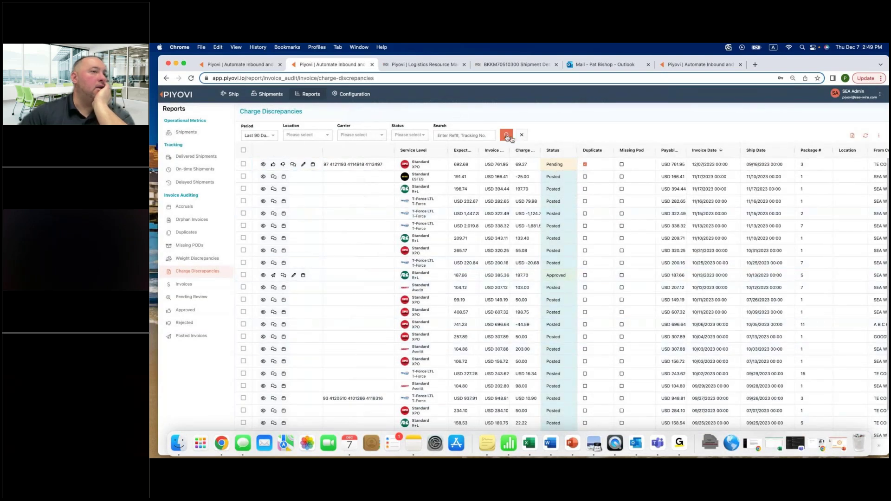
Select the first invoice, check its available actions, then switch to the Approved Invoices report.
{"action": "left_click", "coordinate": [244, 164]}
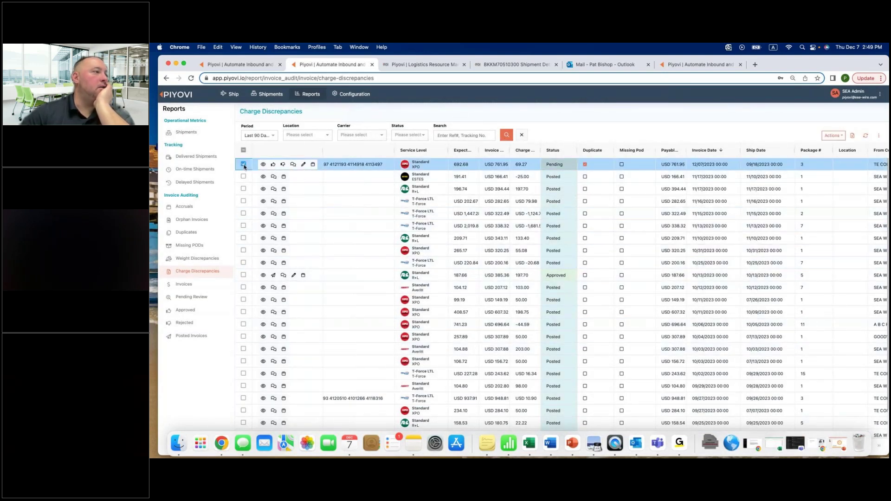
{"action": "left_click", "coordinate": [838, 135]}
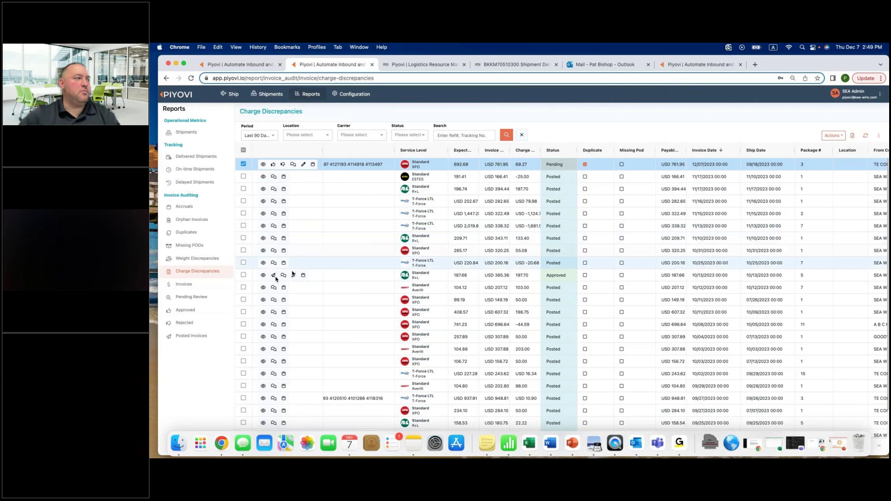
{"action": "left_click", "coordinate": [182, 312]}
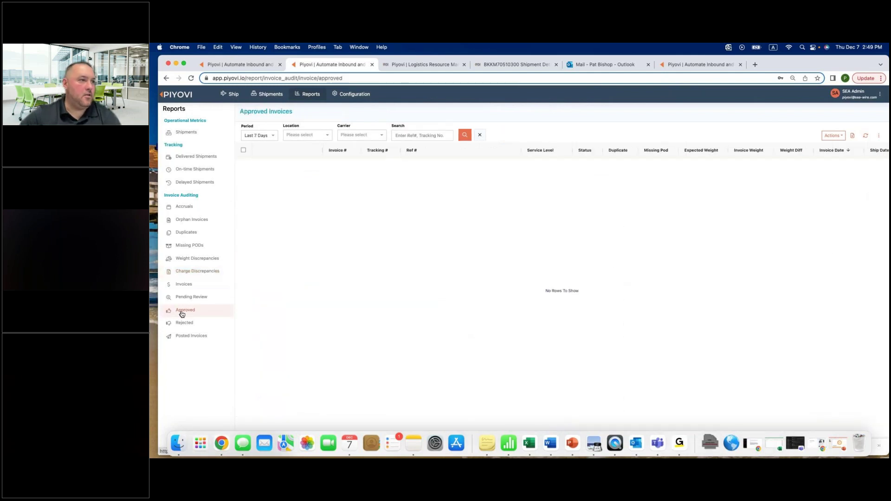
Search approved invoices over the Last 90 Days period.
{"action": "left_click", "coordinate": [271, 135]}
{"action": "left_click", "coordinate": [259, 188]}
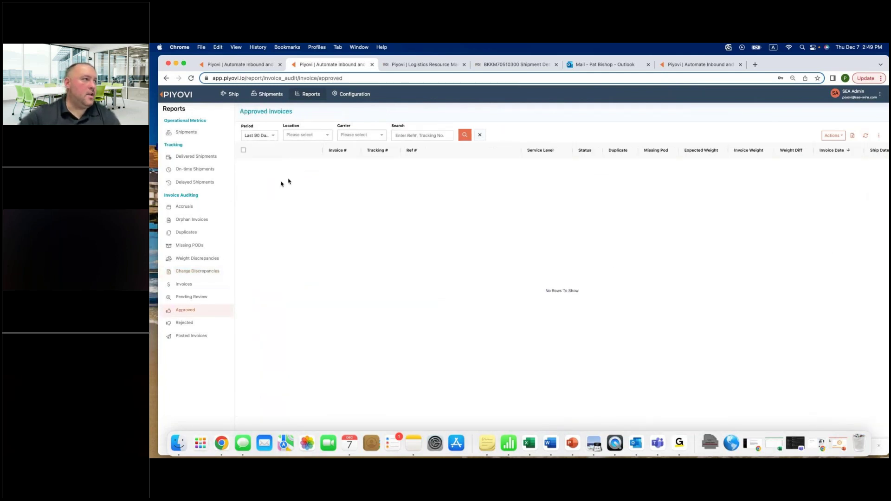
{"action": "left_click", "coordinate": [464, 139]}
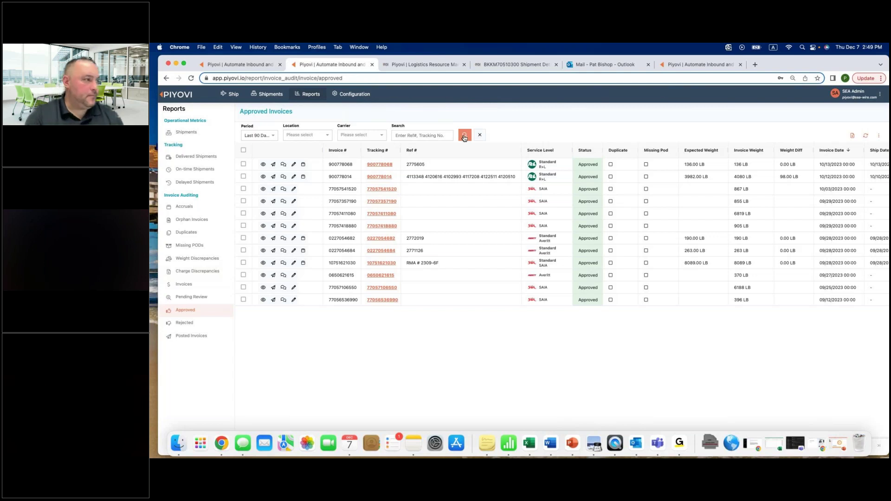
Switch to the Rejected Invoices report and view the first invoice's duplicate comments.
{"action": "left_click", "coordinate": [185, 324]}
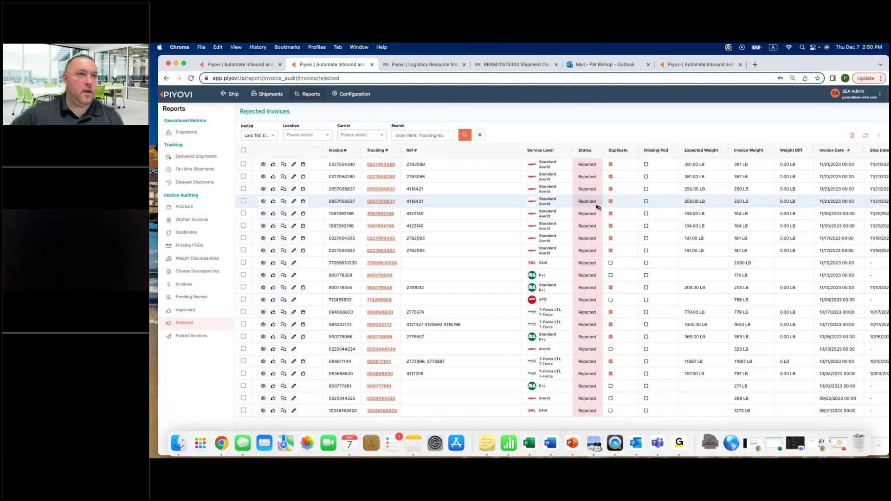
{"action": "left_click", "coordinate": [285, 167]}
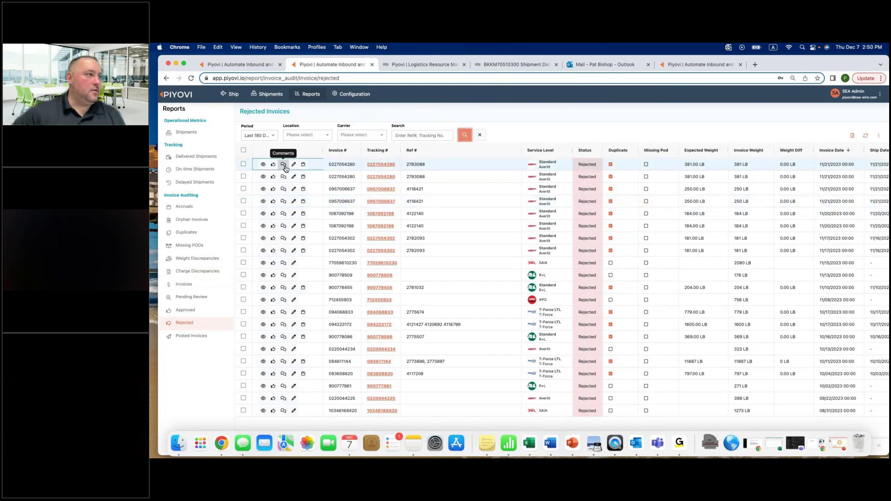